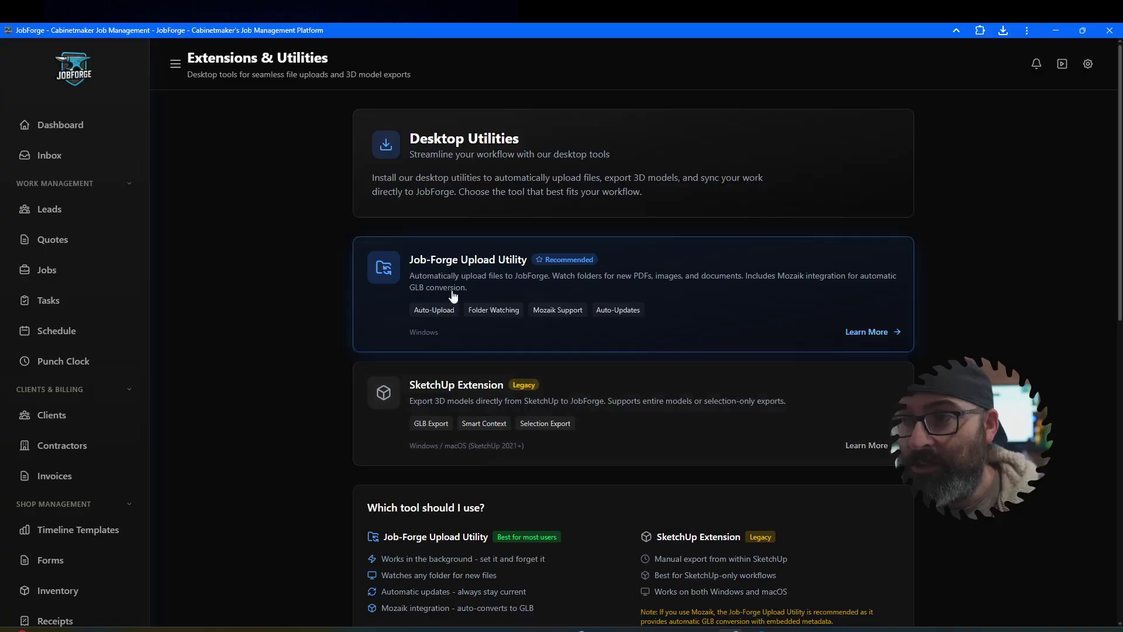
Step: Open the Job-Forge Upload Utility page and view FileForge Watcher's settings, then close them
{"action": "left_click", "coordinate": [455, 291]}
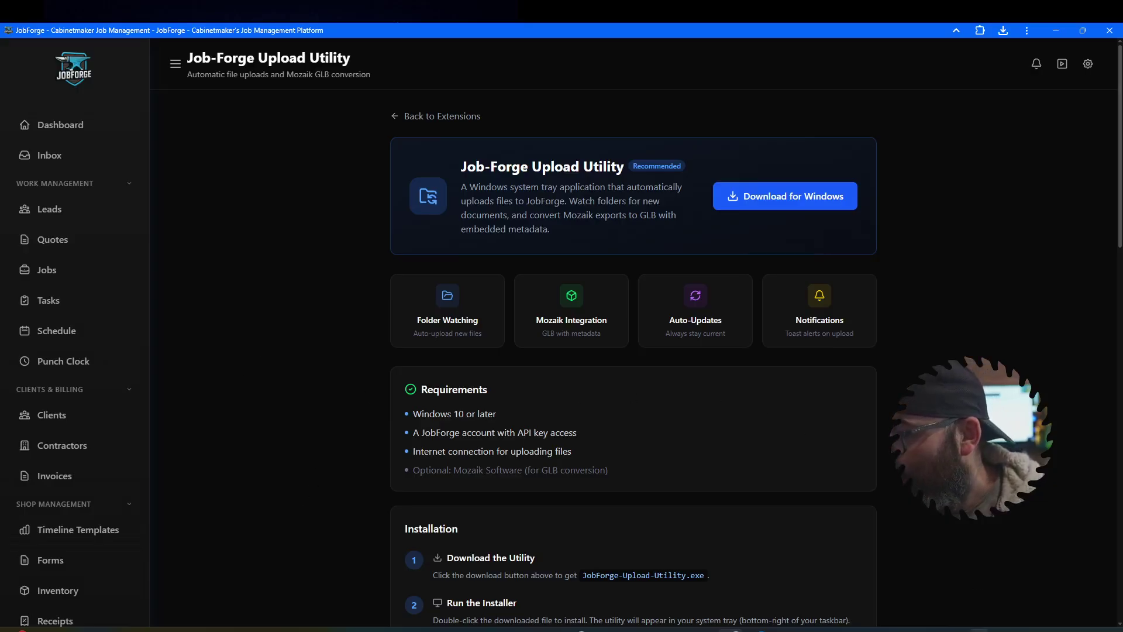
{"action": "left_click", "coordinate": [978, 630]}
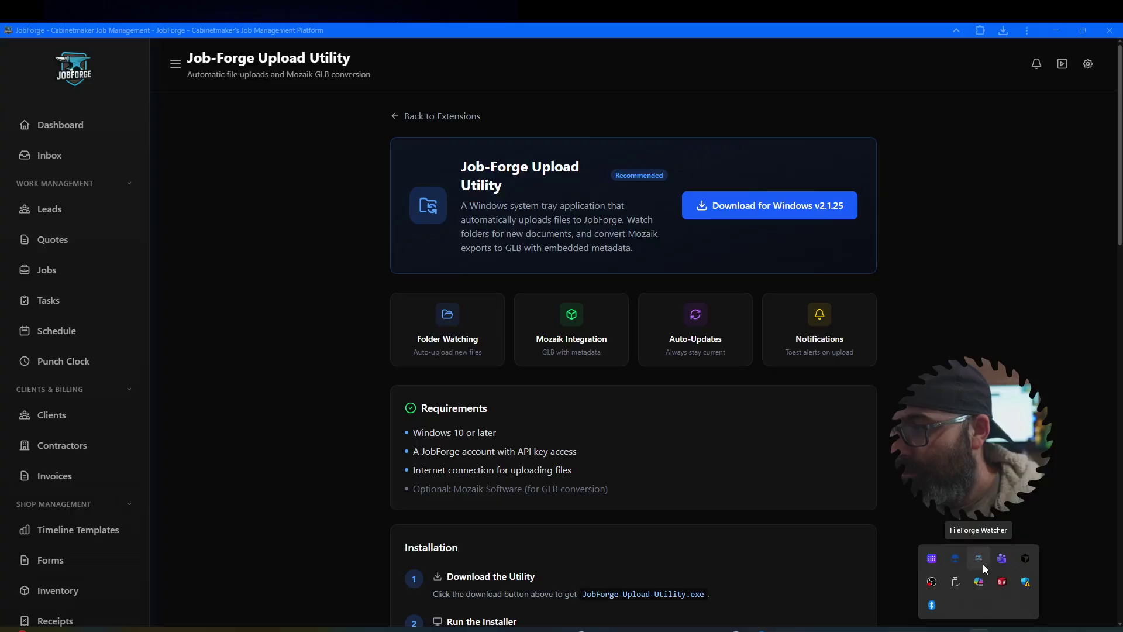
{"action": "right_click", "coordinate": [979, 562]}
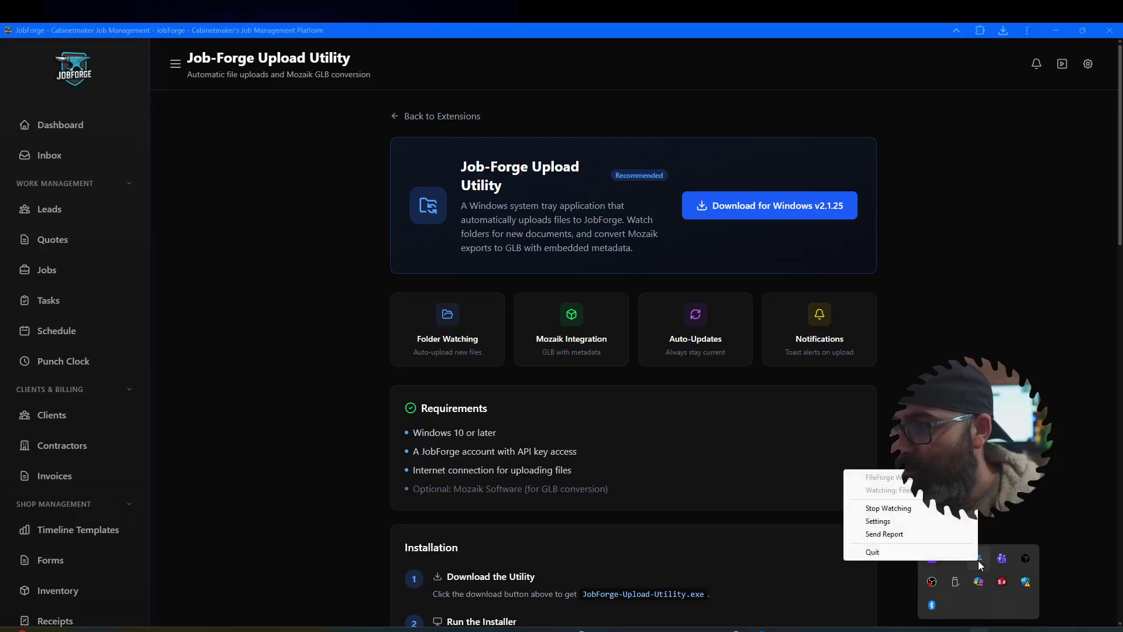
{"action": "left_click", "coordinate": [883, 522]}
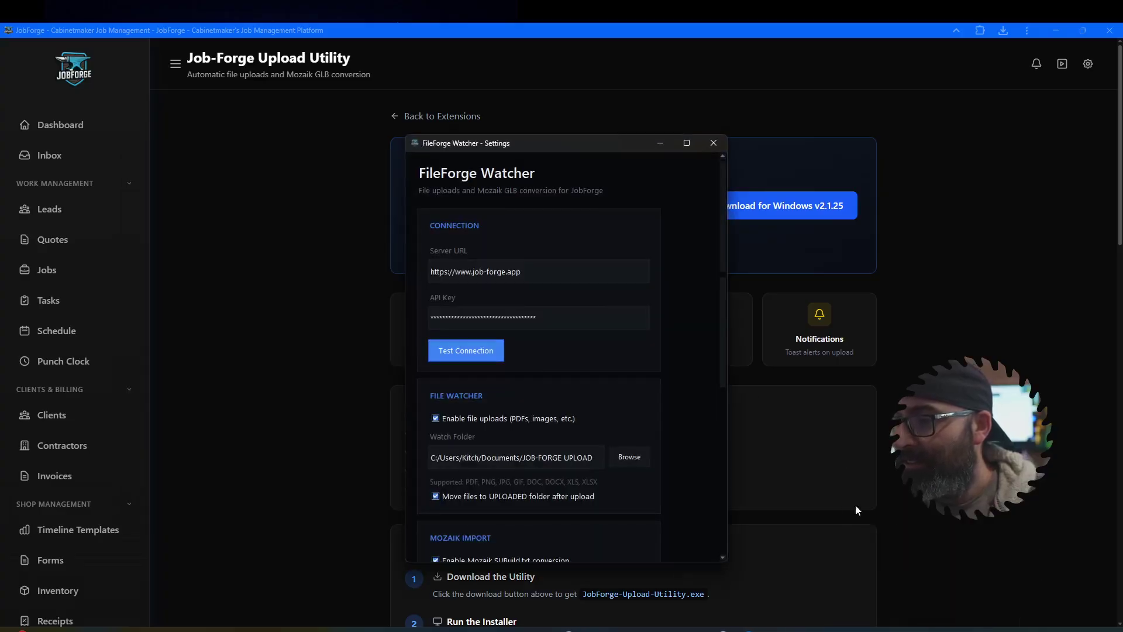
{"action": "left_click", "coordinate": [713, 142]}
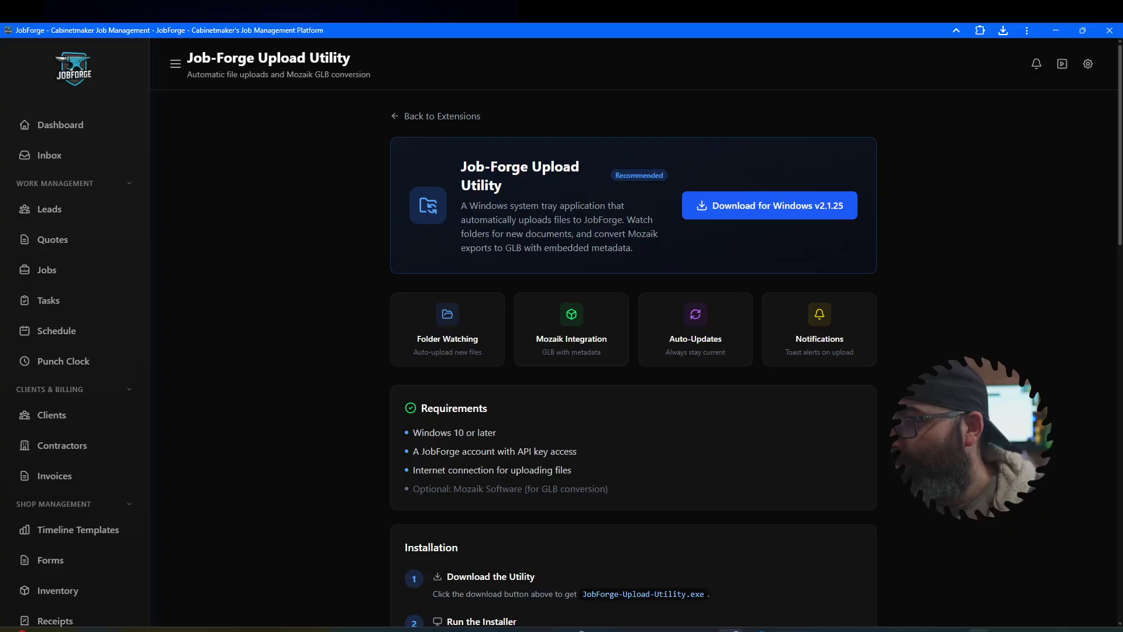
Step: Reopen FileForge Watcher's settings, highlight the stored API key in the connection section and close the window
{"action": "right_click", "coordinate": [977, 557]}
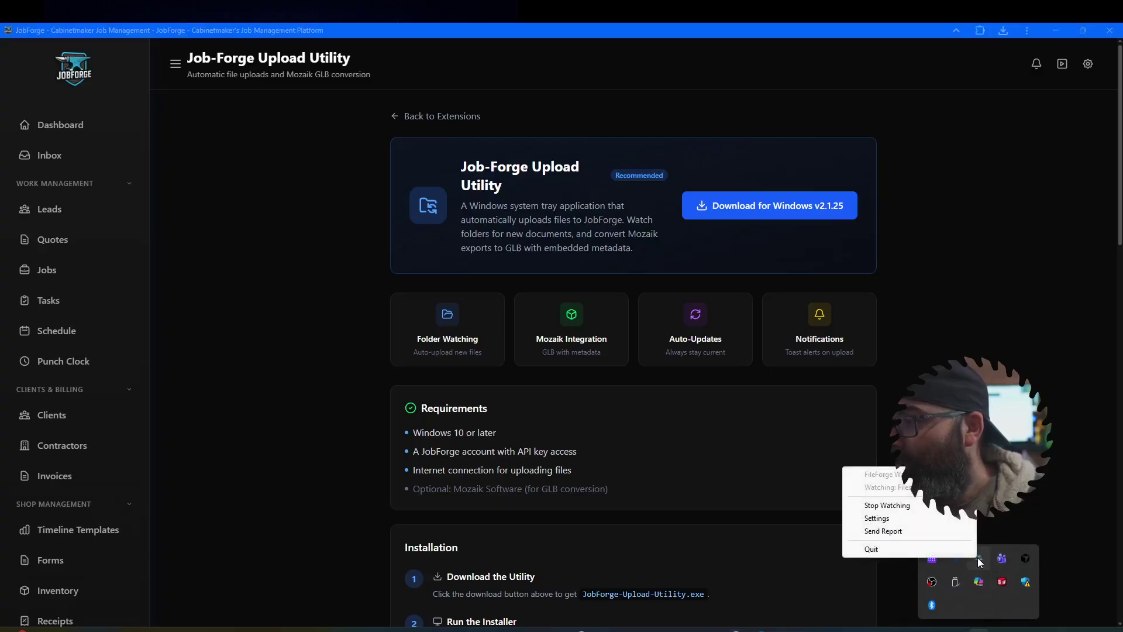
{"action": "left_click", "coordinate": [882, 517]}
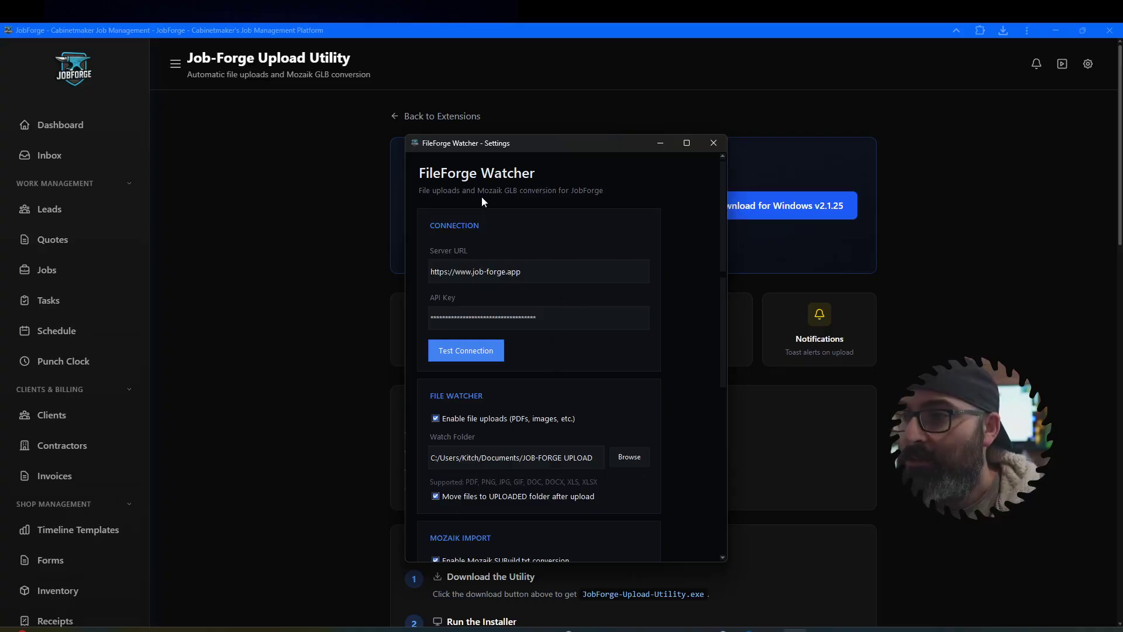
{"action": "left_click", "coordinate": [567, 318]}
{"action": "key", "text": "ctrl+a"}
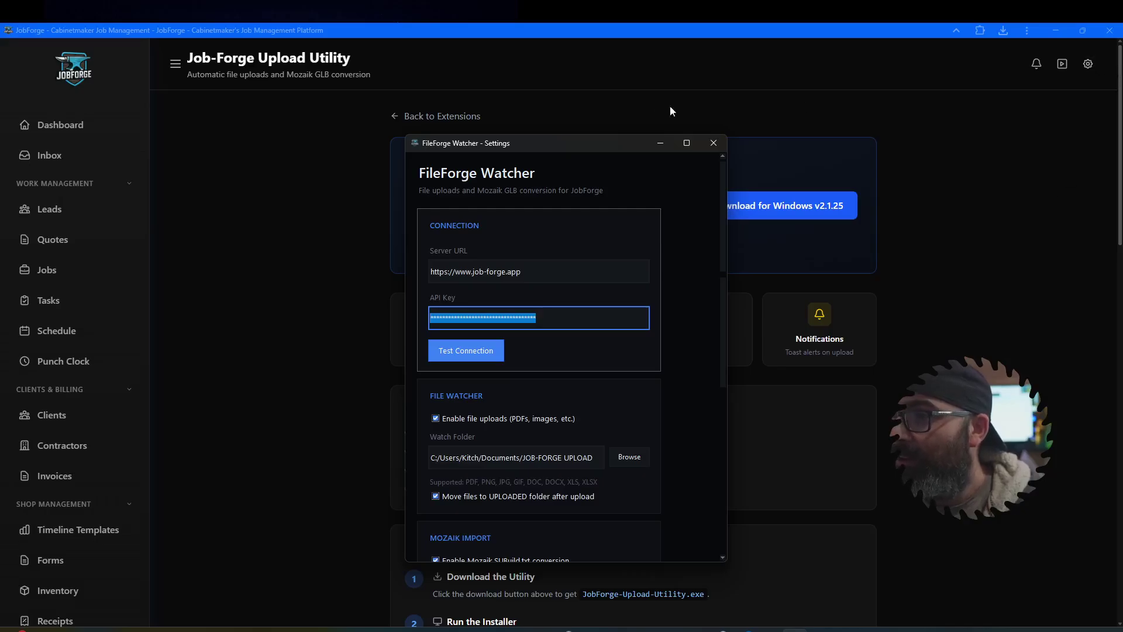
{"action": "left_click", "coordinate": [713, 146]}
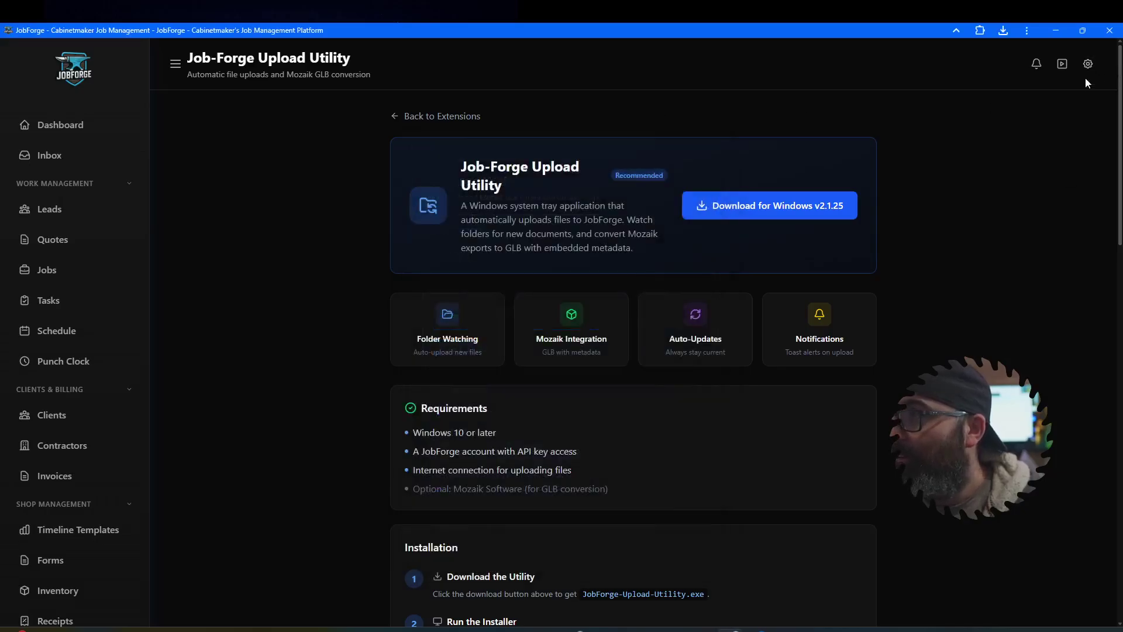
Step: Open the API key settings in JobForge and revoke the existing key named "test"
{"action": "left_click", "coordinate": [1089, 66]}
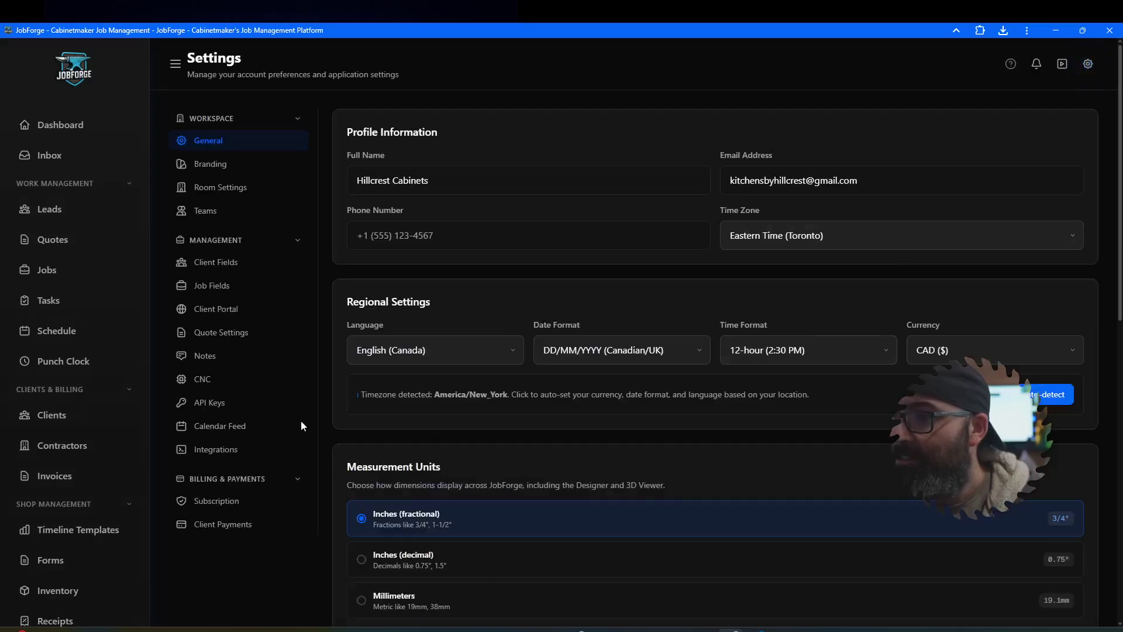
{"action": "left_click", "coordinate": [215, 404]}
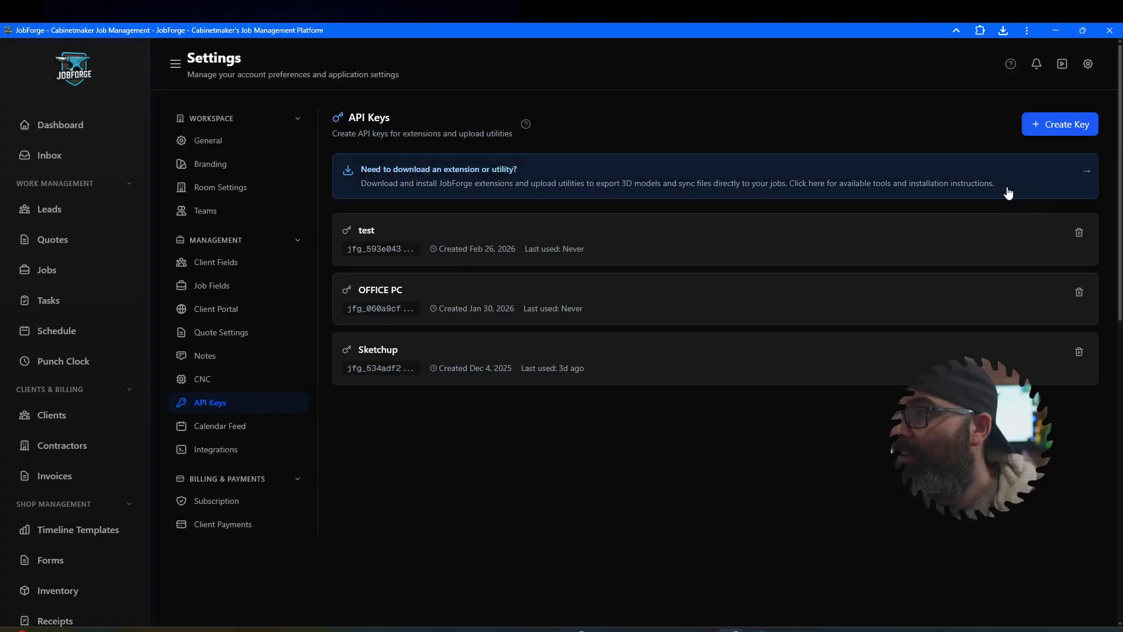
{"action": "left_click", "coordinate": [1079, 233]}
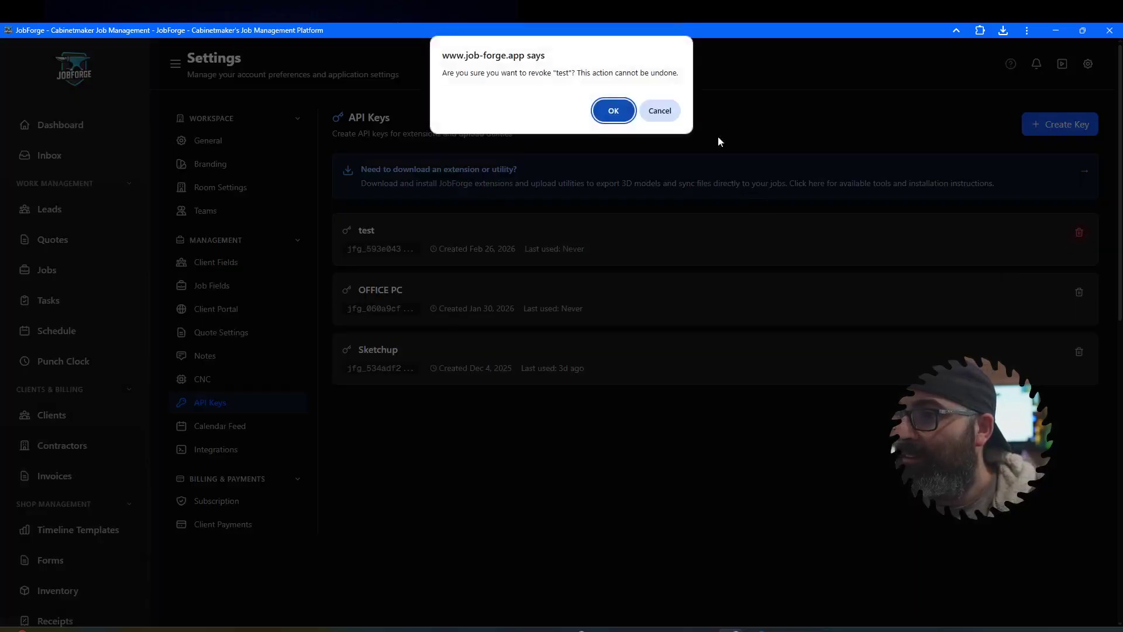
{"action": "left_click", "coordinate": [613, 111]}
Step: Create an API key named "Test" and copy the generated key
{"action": "left_click", "coordinate": [1051, 123]}
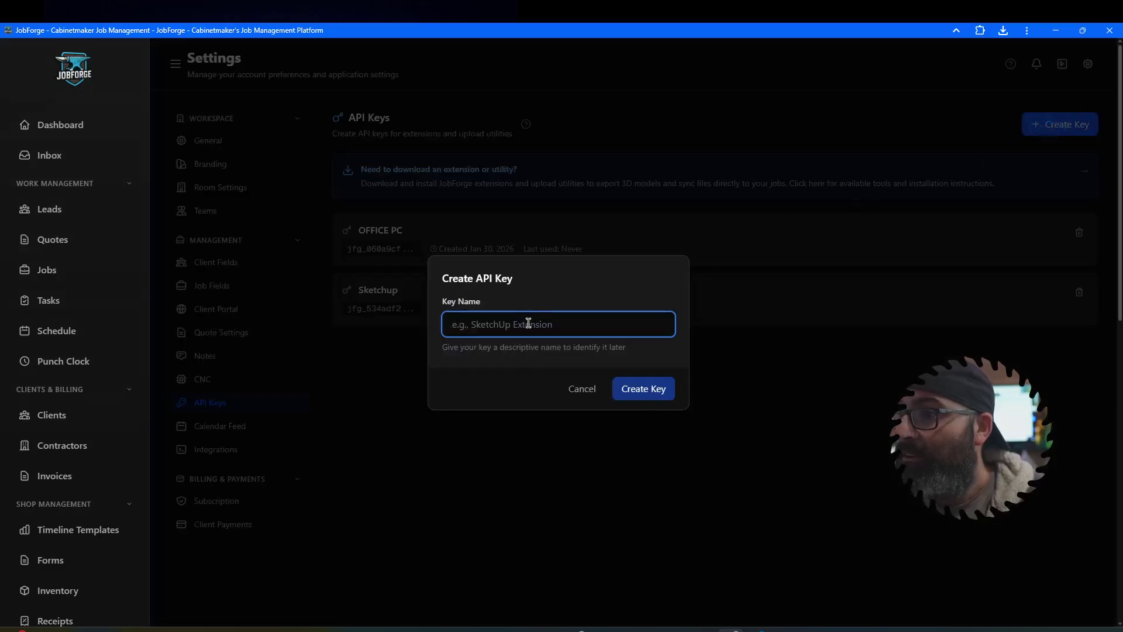
{"action": "type", "text": "Test"}
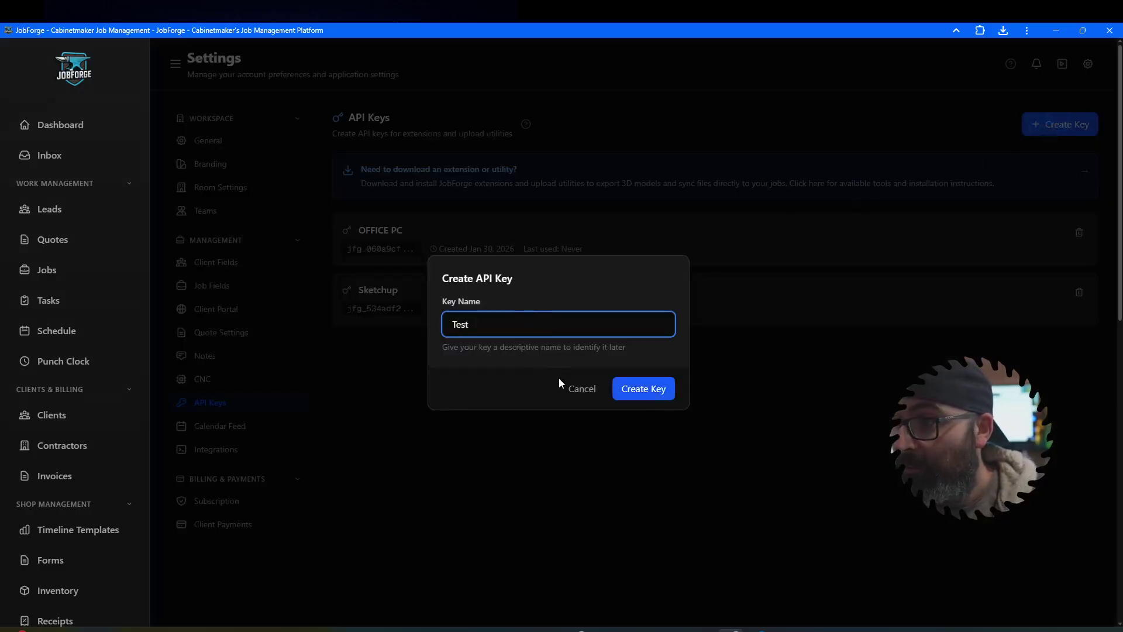
{"action": "left_click", "coordinate": [649, 391]}
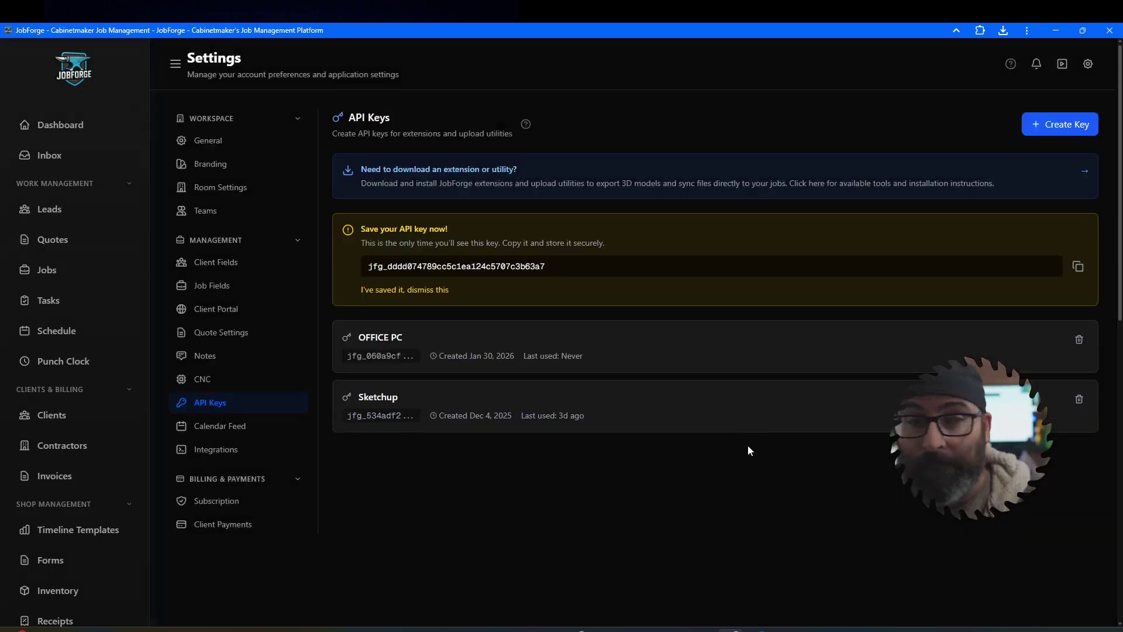
{"action": "left_click", "coordinate": [1078, 266]}
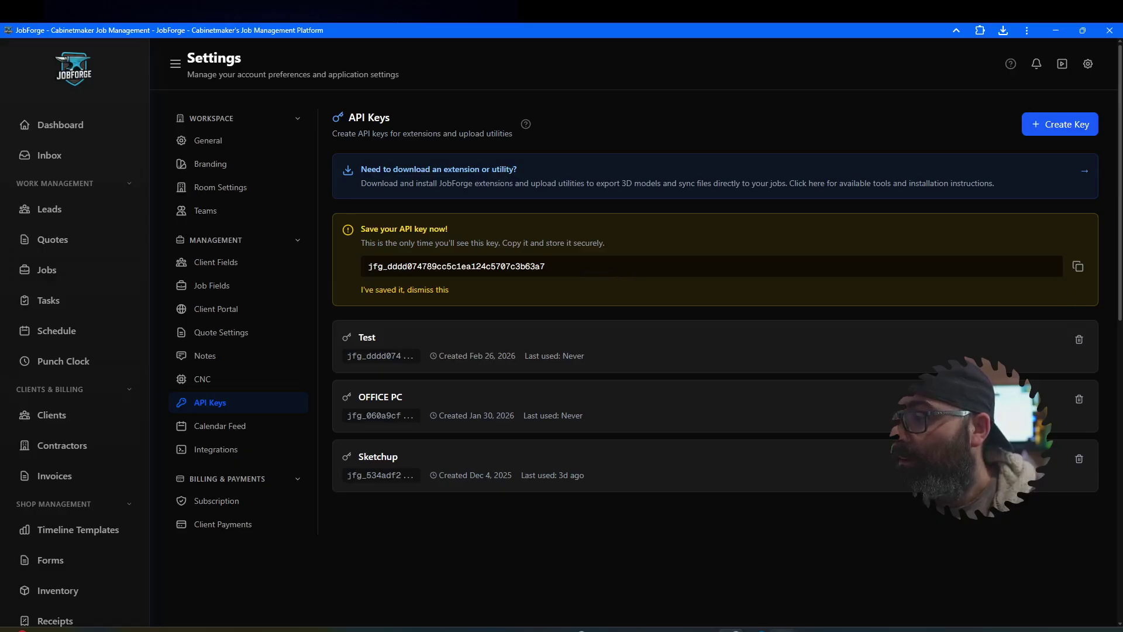
Step: Open FileForge Watcher's settings and test the connection with the stored API key
{"action": "left_click", "coordinate": [978, 629]}
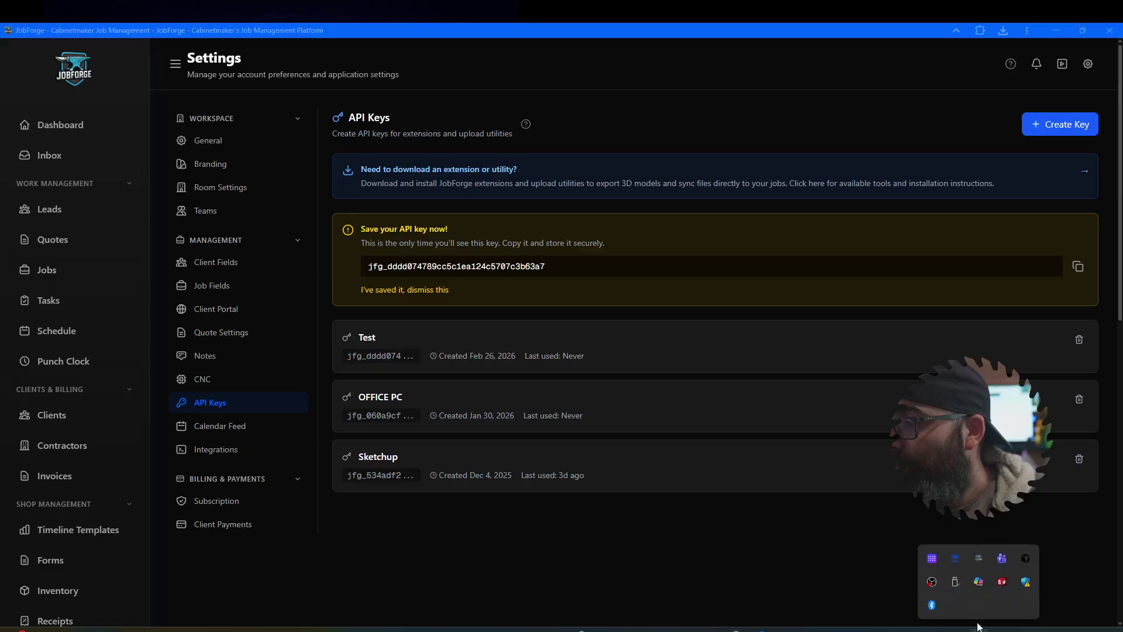
{"action": "right_click", "coordinate": [979, 561]}
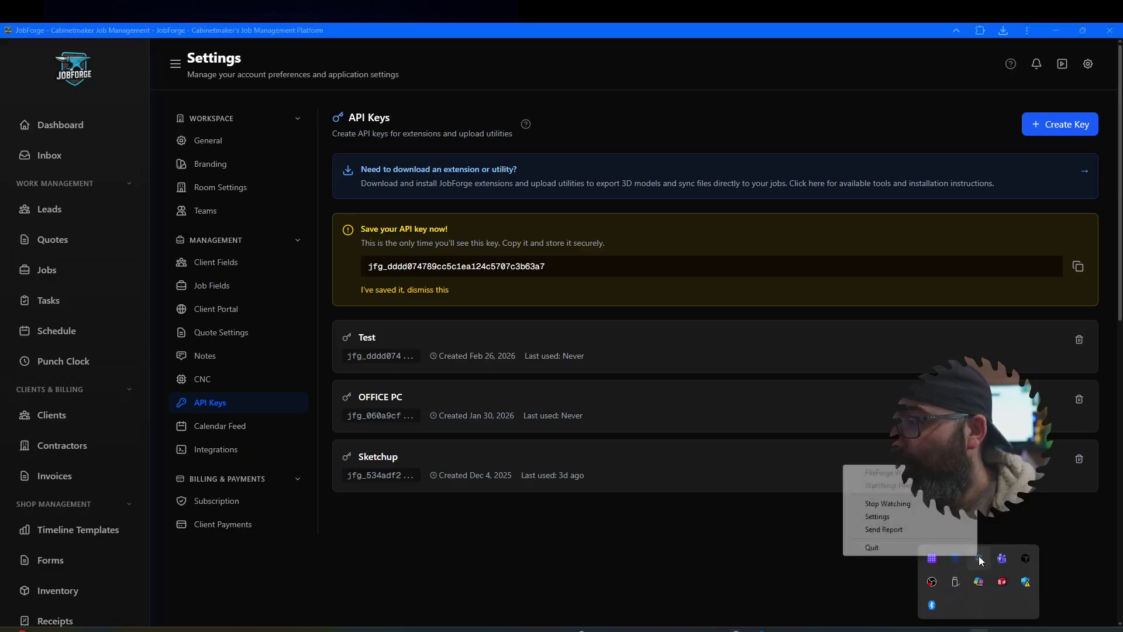
{"action": "left_click", "coordinate": [882, 514]}
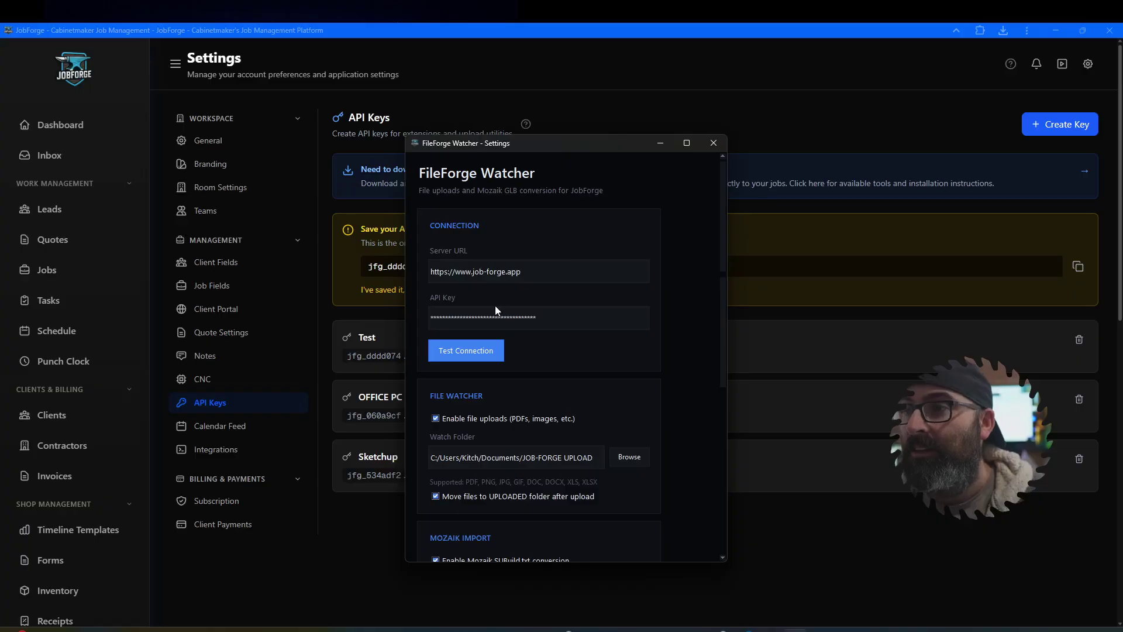
{"action": "left_click_drag", "start_coordinate": [547, 319], "coordinate": [293, 332]}
{"action": "left_click", "coordinate": [463, 351]}
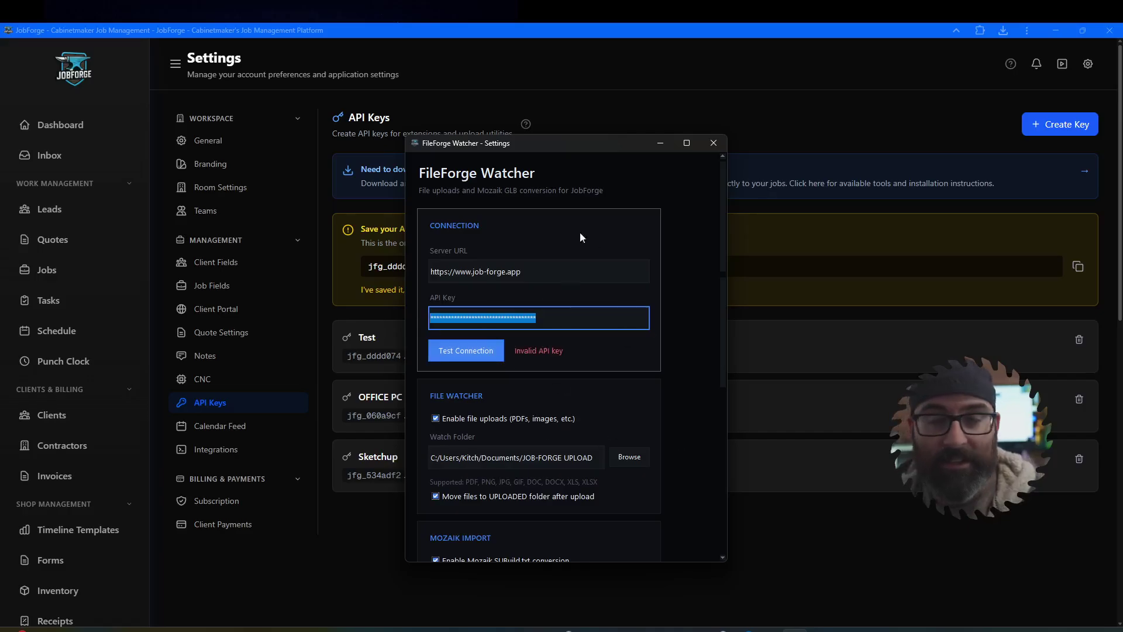
Step: Replace the stored API key with the copied key and test the connection
{"action": "left_click", "coordinate": [540, 317]}
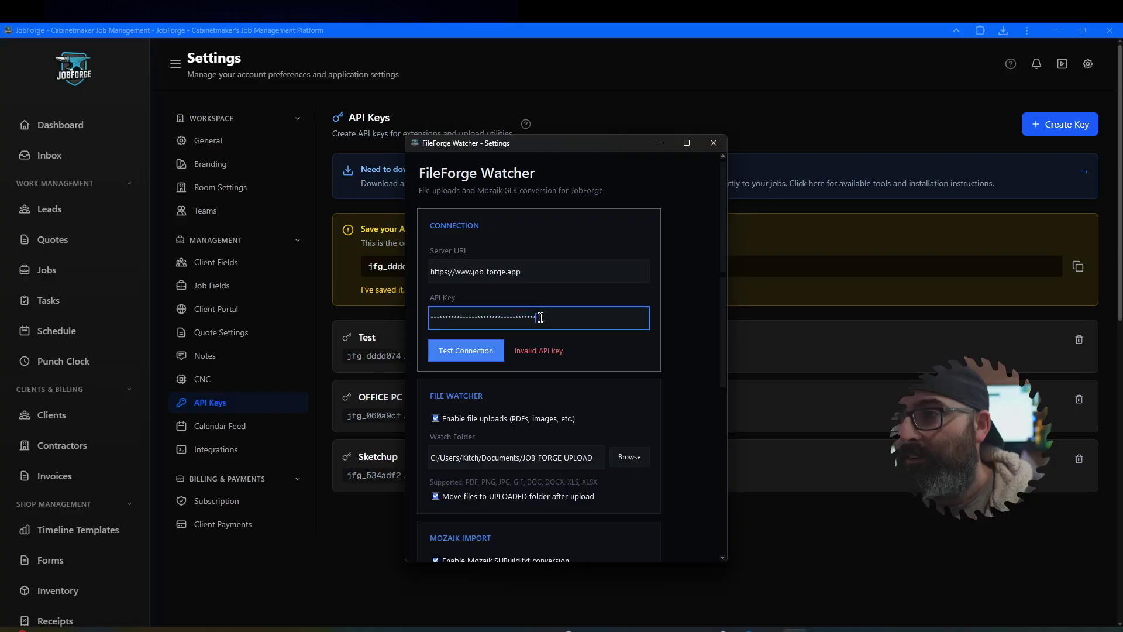
{"action": "key", "text": "ctrl+a"}
{"action": "key", "text": "ctrl+v"}
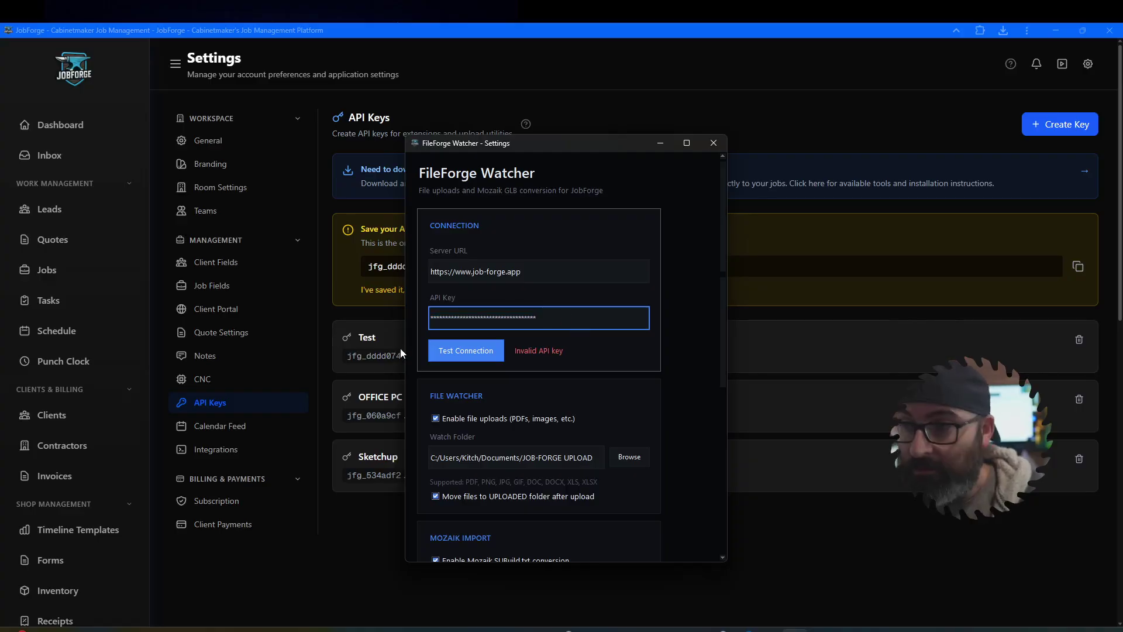
{"action": "left_click", "coordinate": [467, 351]}
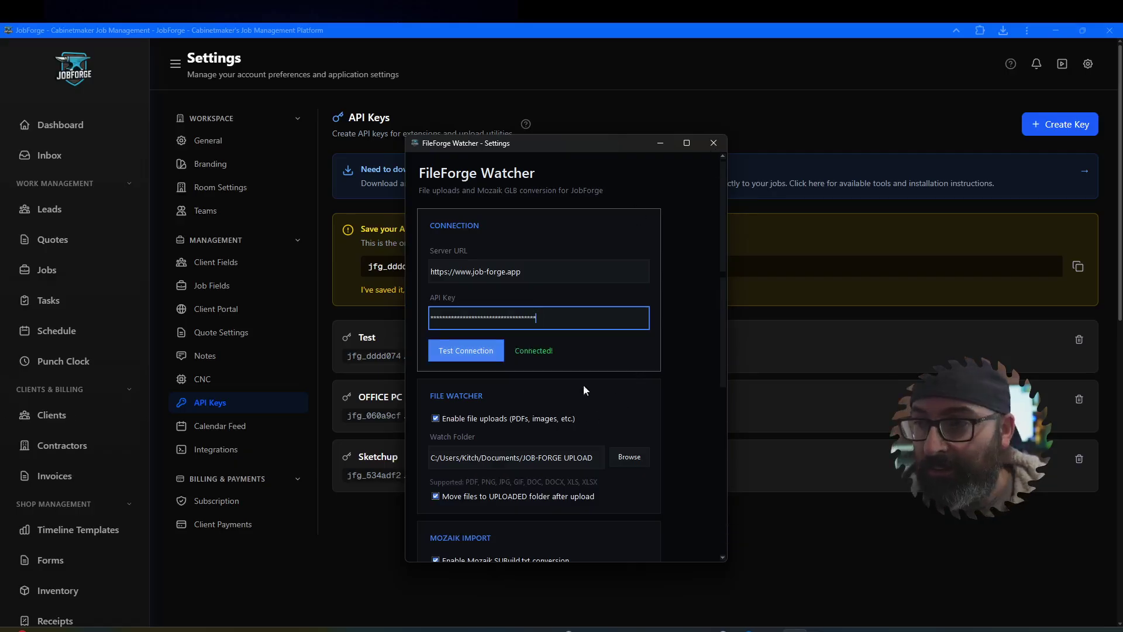
Step: Review the file watcher, Mozaik import and general options, and look inside the watch folder without selecting another one
{"action": "scroll", "coordinate": [524, 481], "scroll_direction": "down", "scroll_amount": 2}
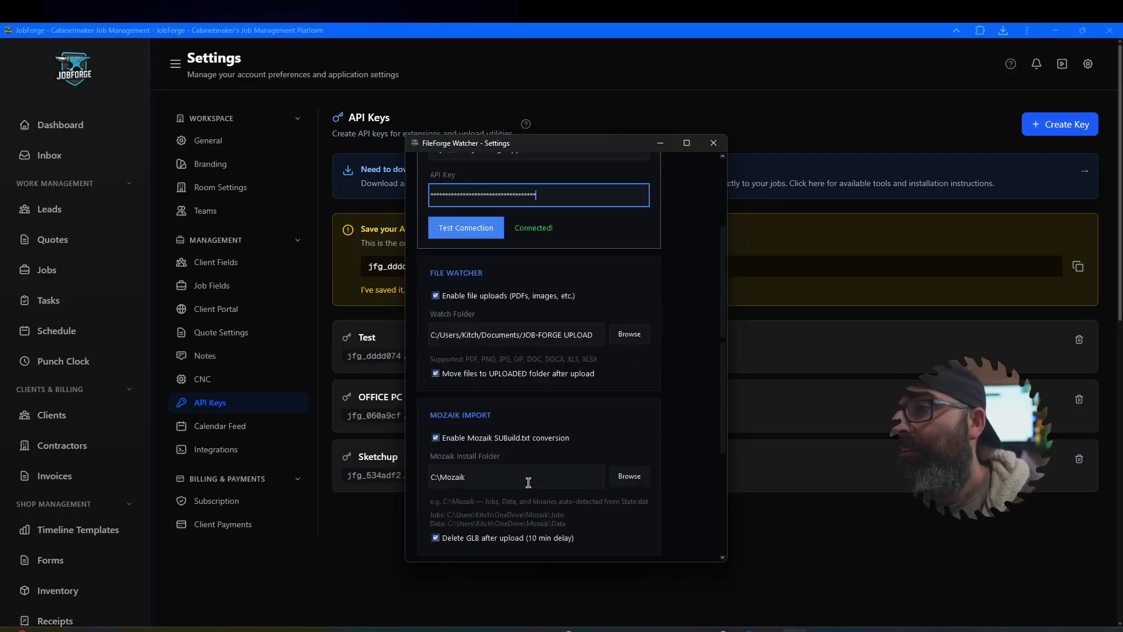
{"action": "scroll", "coordinate": [528, 483], "scroll_direction": "up", "scroll_amount": 2}
{"action": "scroll", "coordinate": [513, 515], "scroll_direction": "down", "scroll_amount": 4}
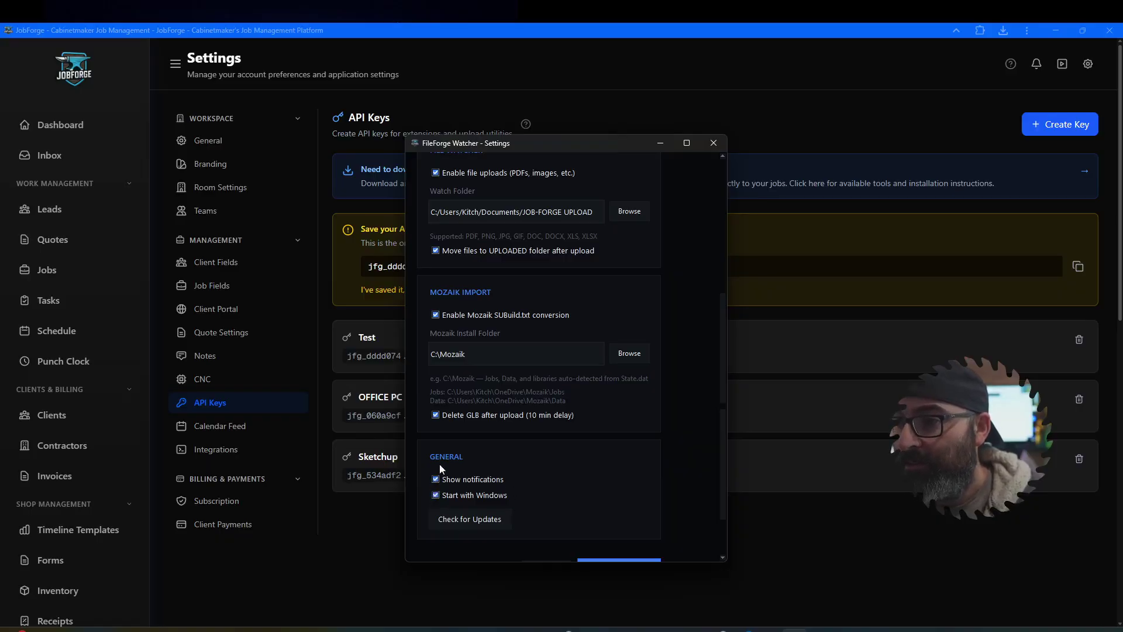
{"action": "scroll", "coordinate": [435, 416], "scroll_direction": "up", "scroll_amount": 1}
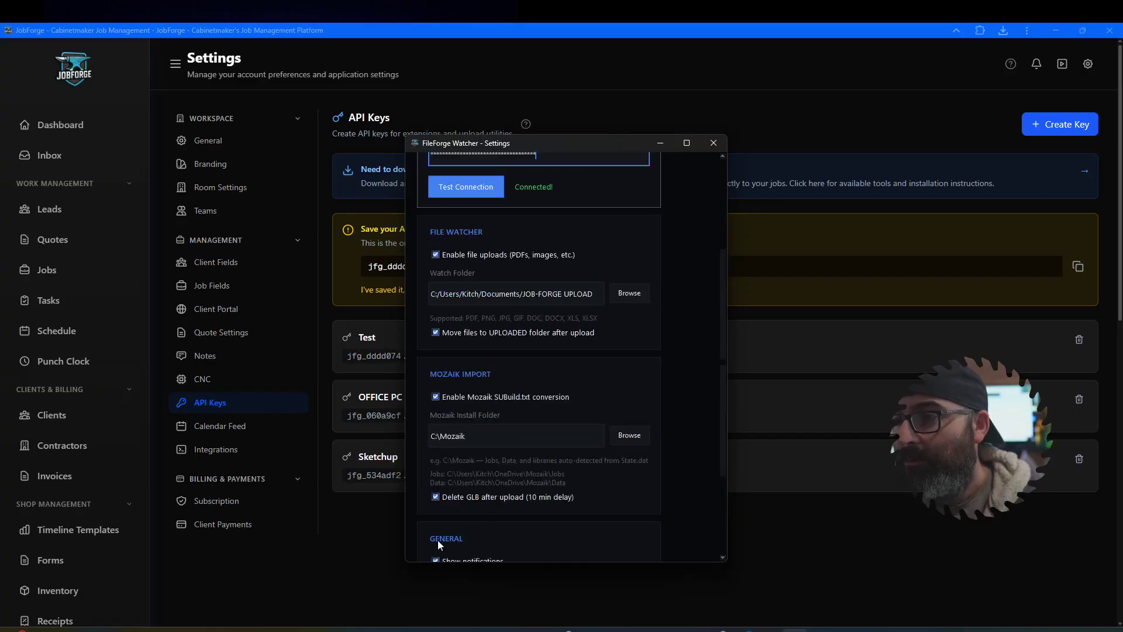
{"action": "scroll", "coordinate": [485, 463], "scroll_direction": "up", "scroll_amount": 1}
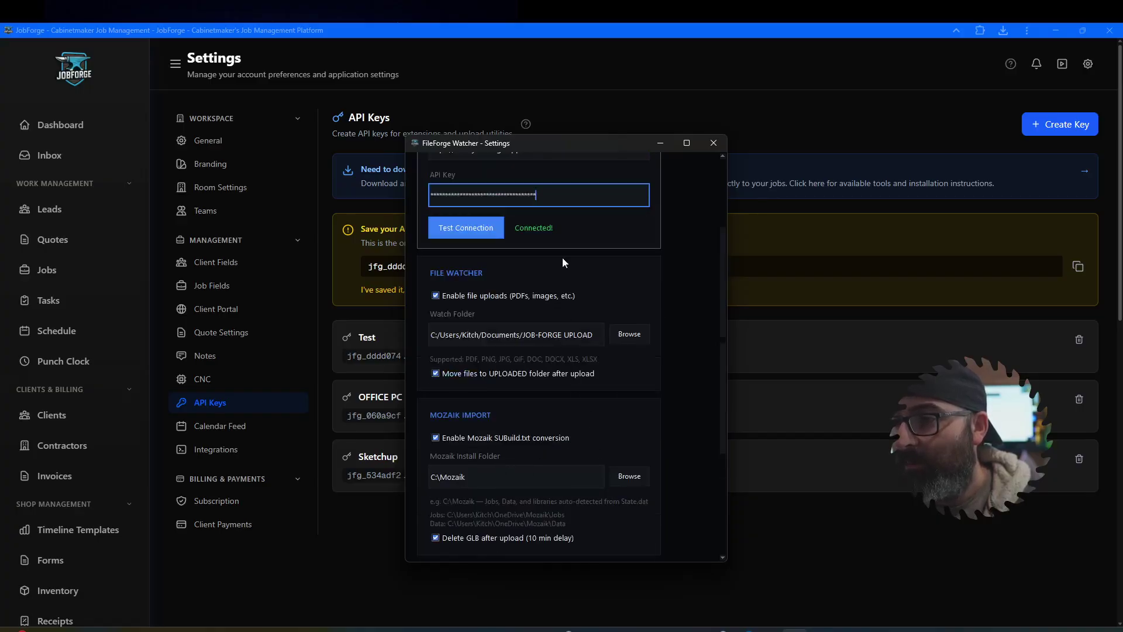
{"action": "left_click", "coordinate": [518, 483]}
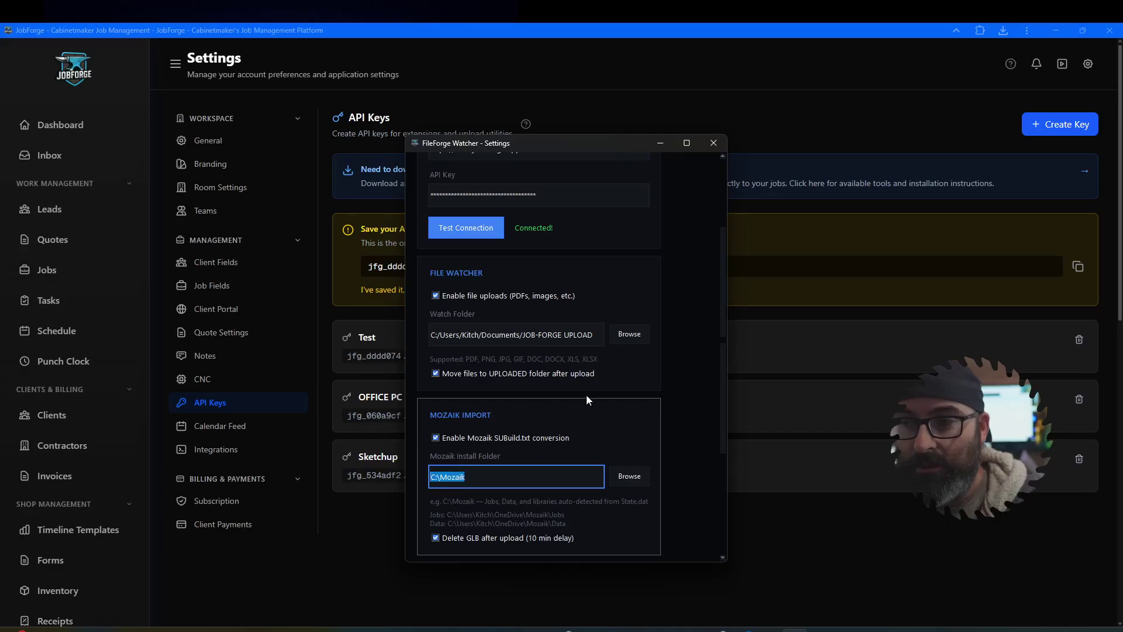
{"action": "left_click", "coordinate": [630, 335]}
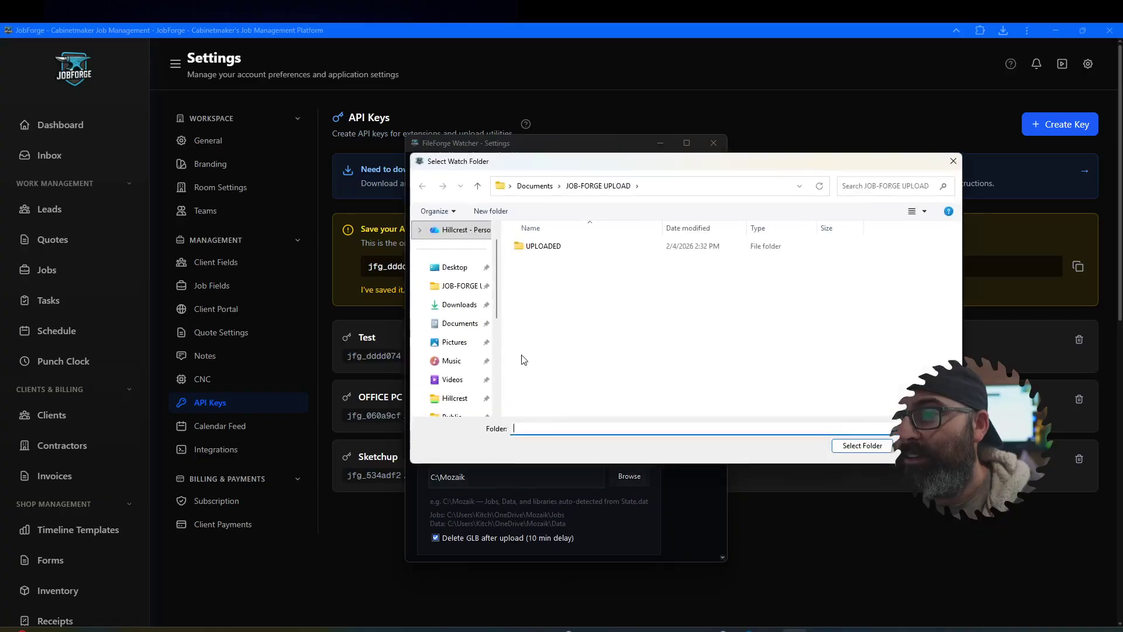
{"action": "left_click_drag", "start_coordinate": [756, 164], "coordinate": [769, 215]}
{"action": "left_click_drag", "start_coordinate": [683, 242], "coordinate": [684, 259]}
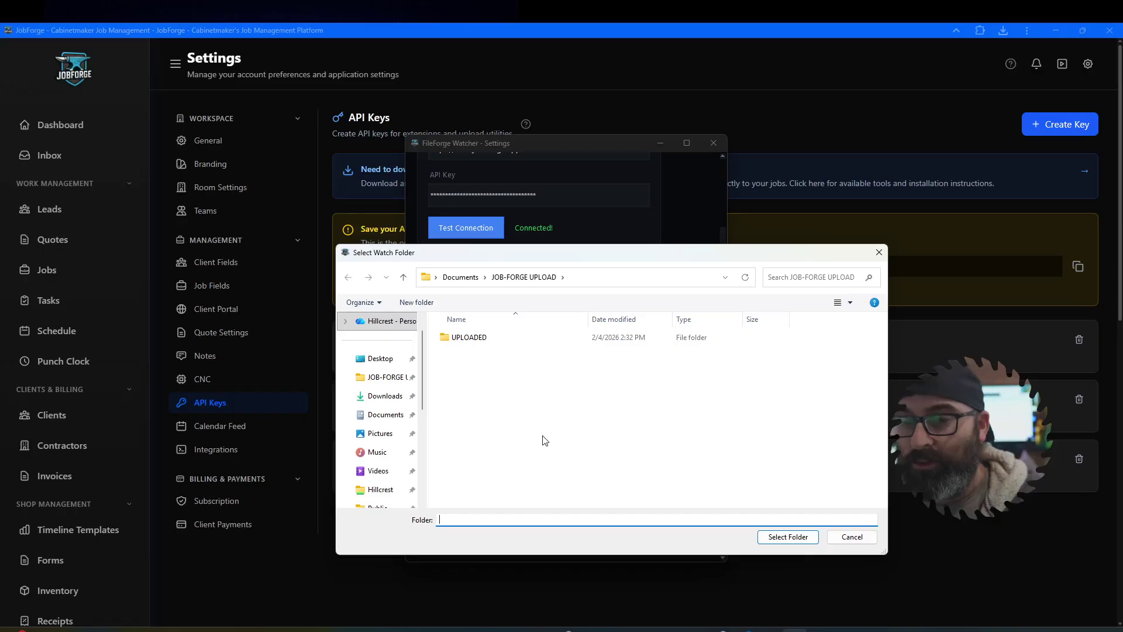
{"action": "left_click", "coordinate": [869, 537]}
Step: Save the FileForge Watcher settings and start the watcher
{"action": "scroll", "coordinate": [526, 357], "scroll_direction": "down", "scroll_amount": 4}
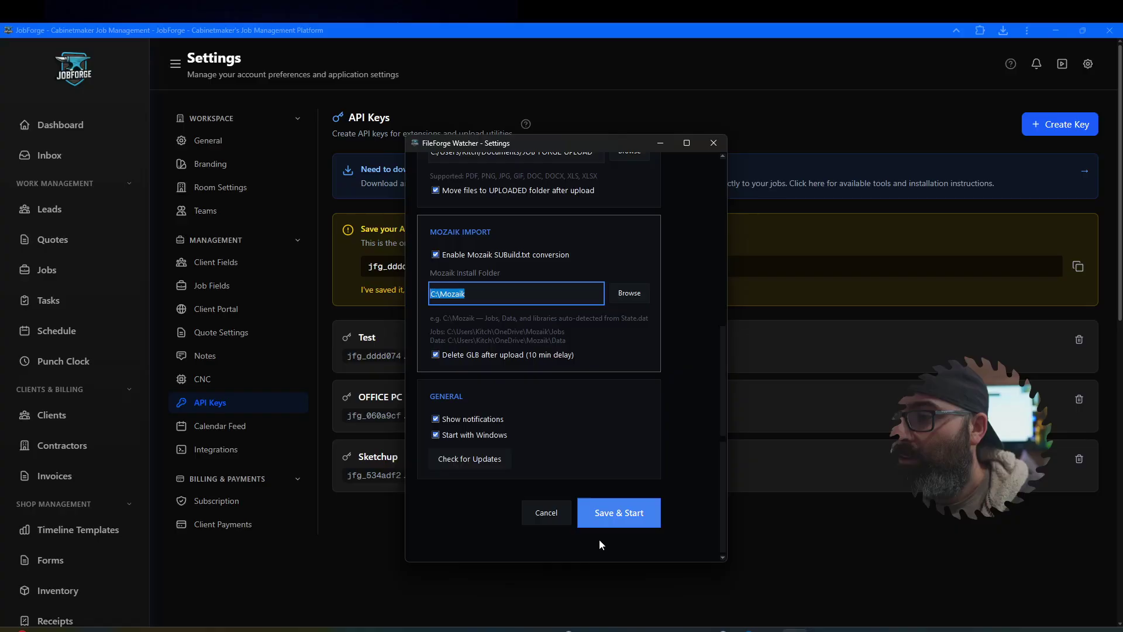
{"action": "left_click", "coordinate": [620, 520]}
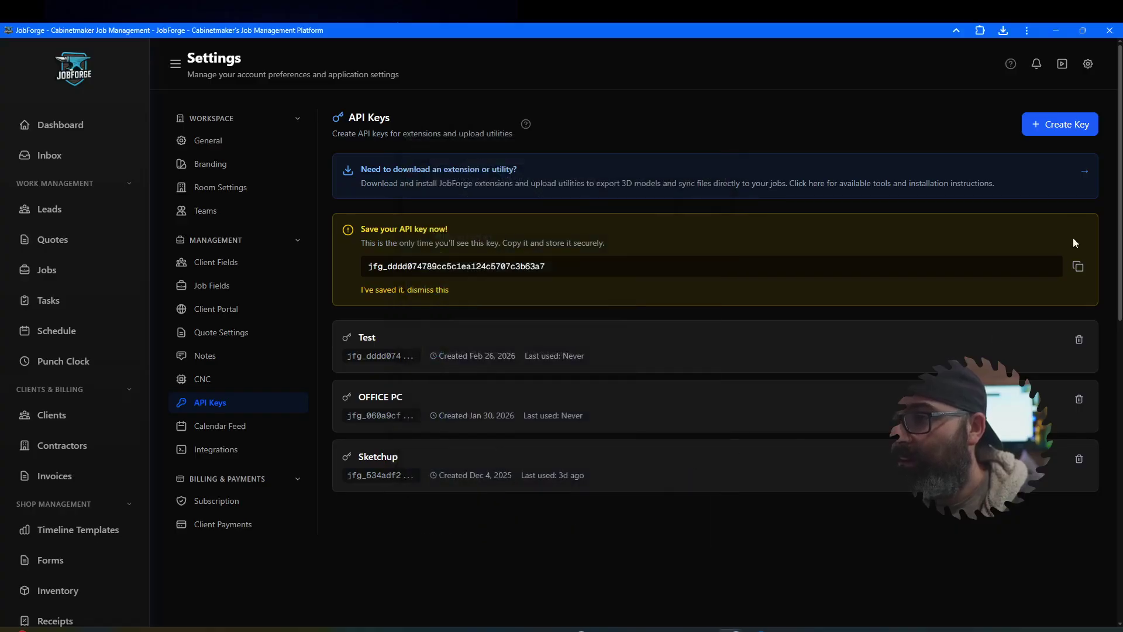
Step: Try to revoke the API key named "Test" in JobForge
{"action": "left_click", "coordinate": [1079, 340]}
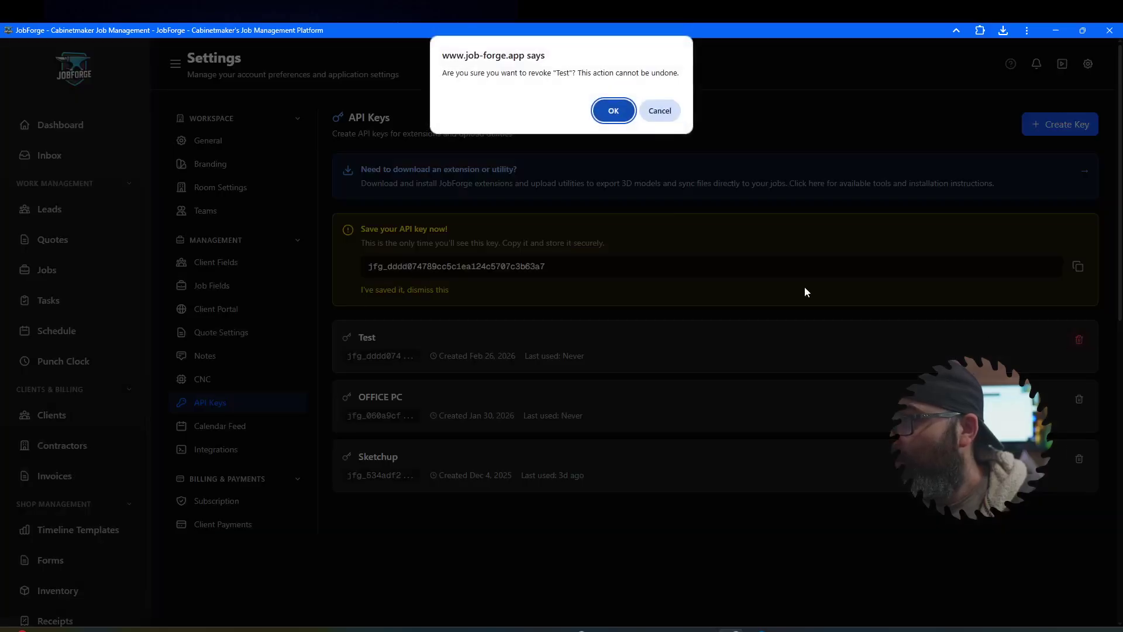
{"action": "left_click", "coordinate": [611, 112]}
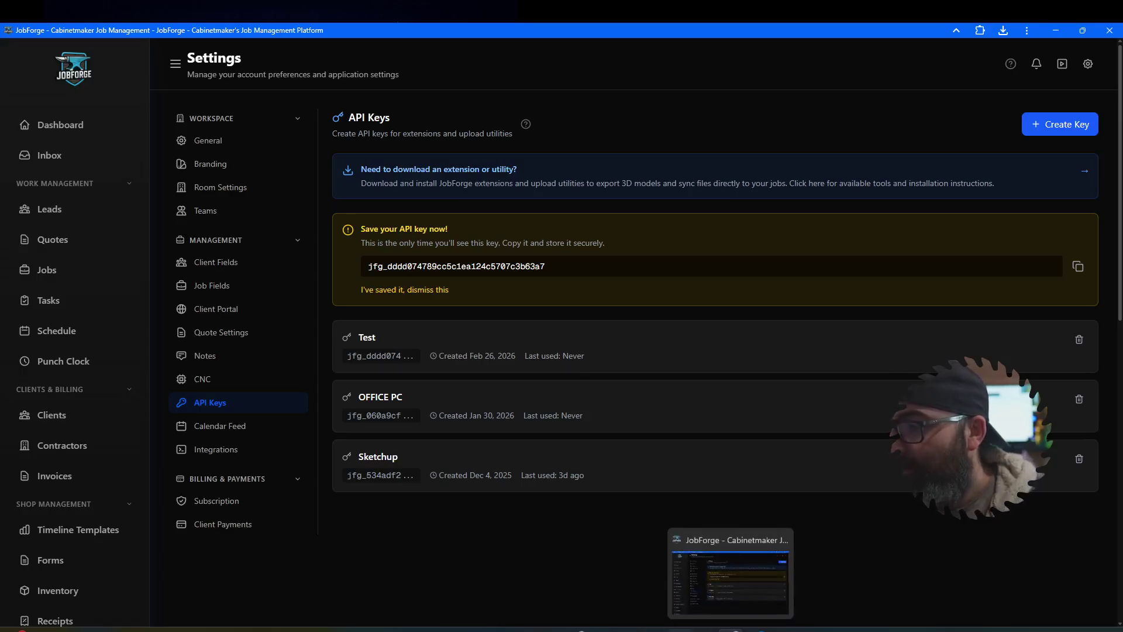
Step: Switch to Mozaik and open the customer job listed just above "Toekick holes update", saving changes to the current job
{"action": "left_click", "coordinate": [655, 630]}
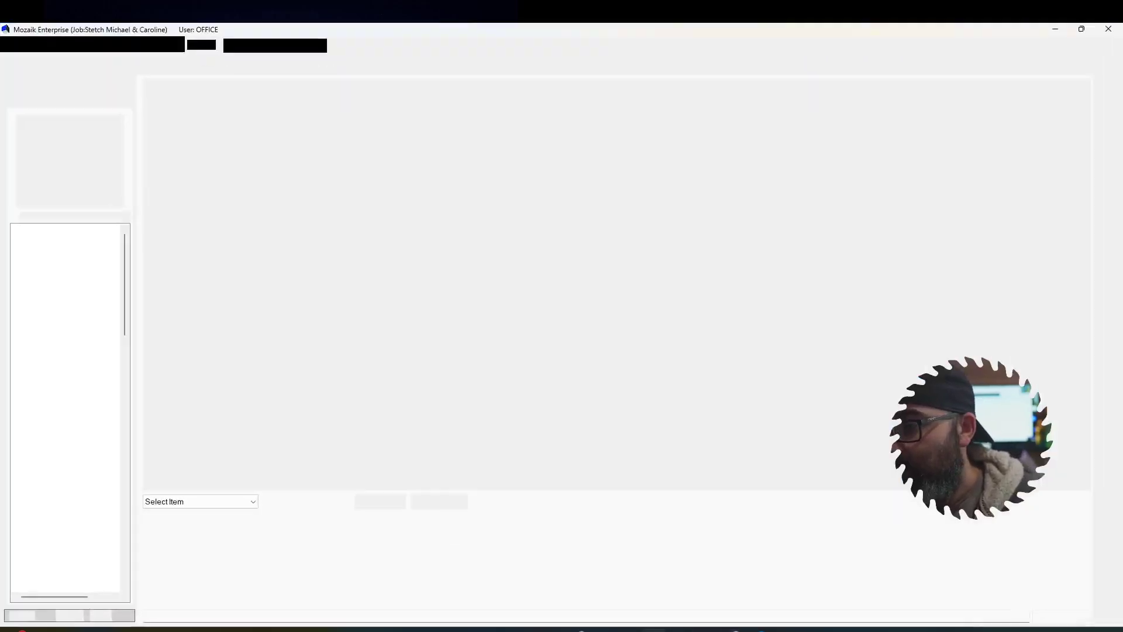
{"action": "scroll", "coordinate": [584, 416], "scroll_direction": "down", "scroll_amount": 5}
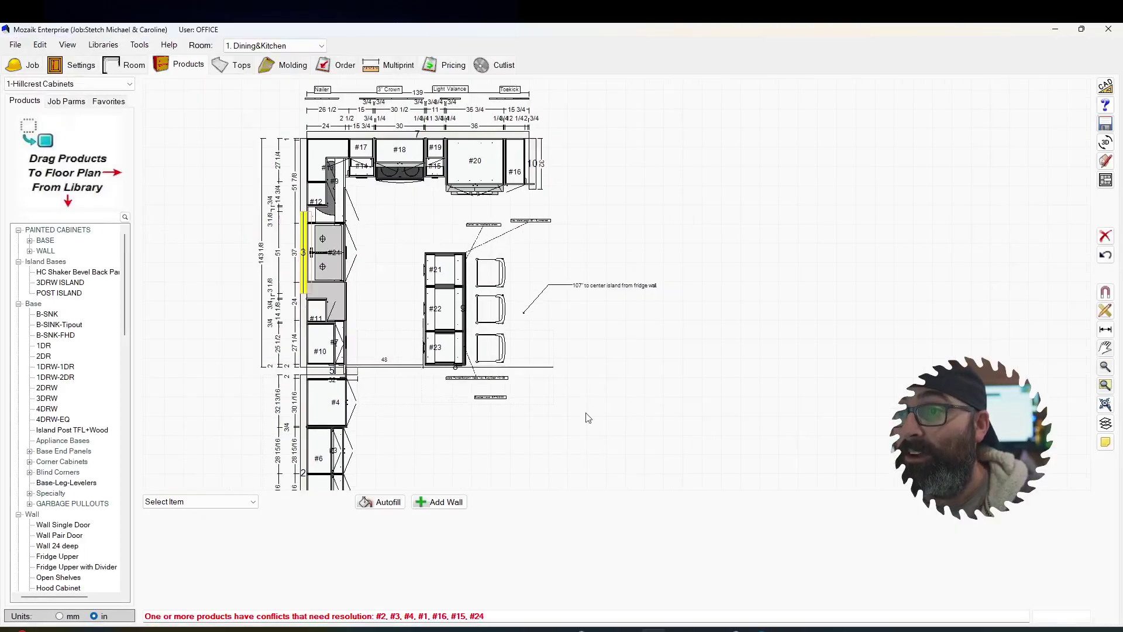
{"action": "left_click", "coordinate": [28, 65]}
{"action": "left_click", "coordinate": [120, 117]}
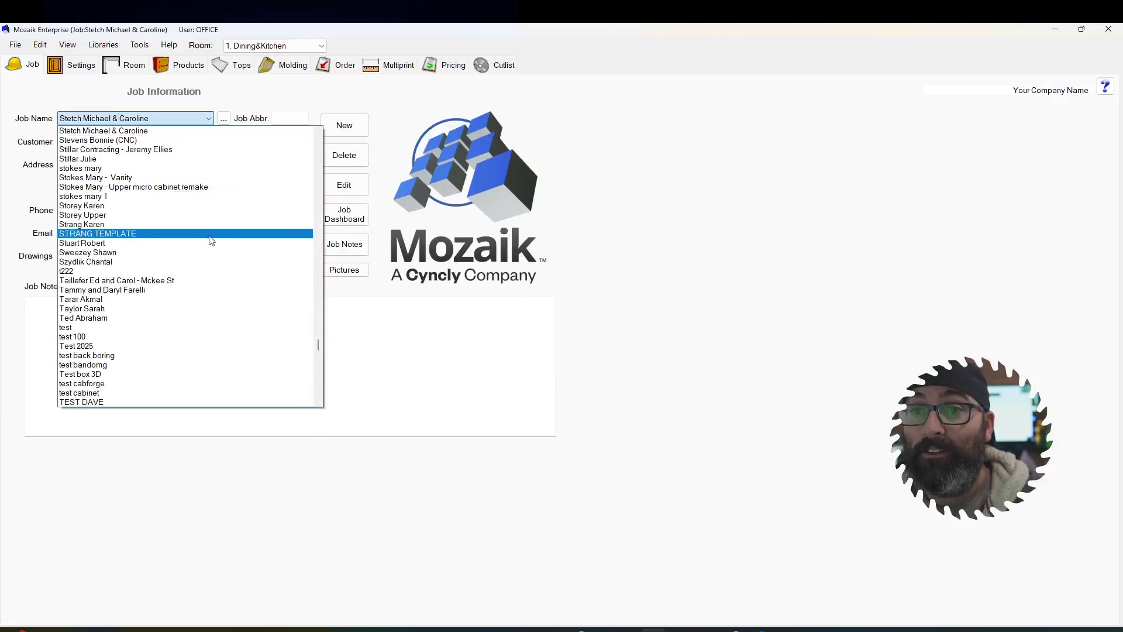
{"action": "scroll", "coordinate": [199, 328], "scroll_direction": "down", "scroll_amount": 1}
{"action": "scroll", "coordinate": [193, 303], "scroll_direction": "down", "scroll_amount": 15}
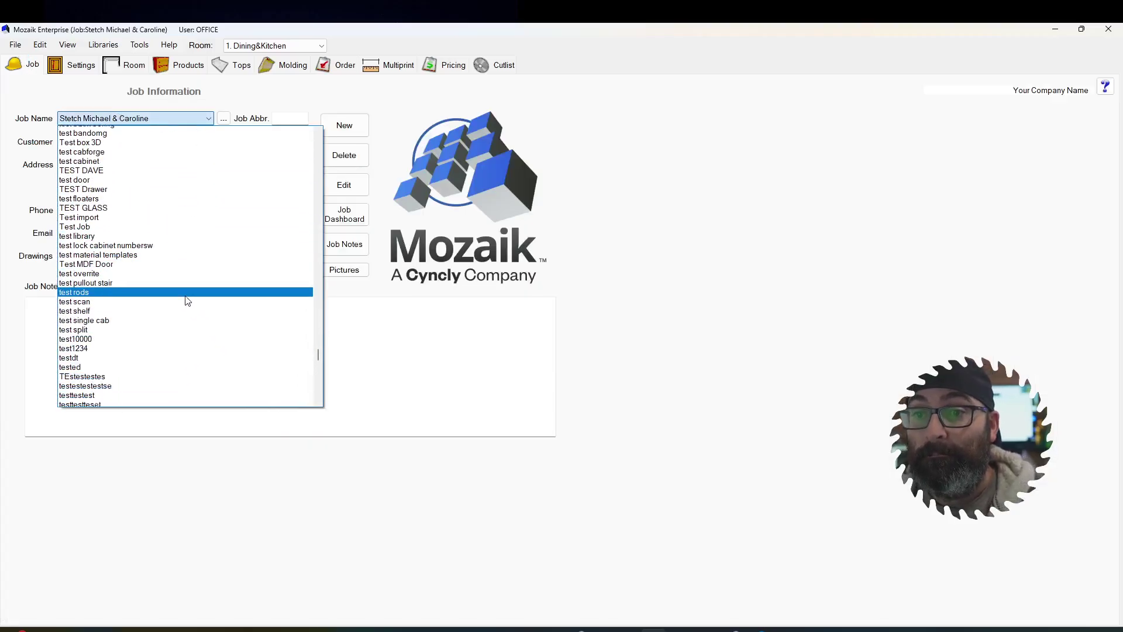
{"action": "scroll", "coordinate": [183, 308], "scroll_direction": "down", "scroll_amount": 2}
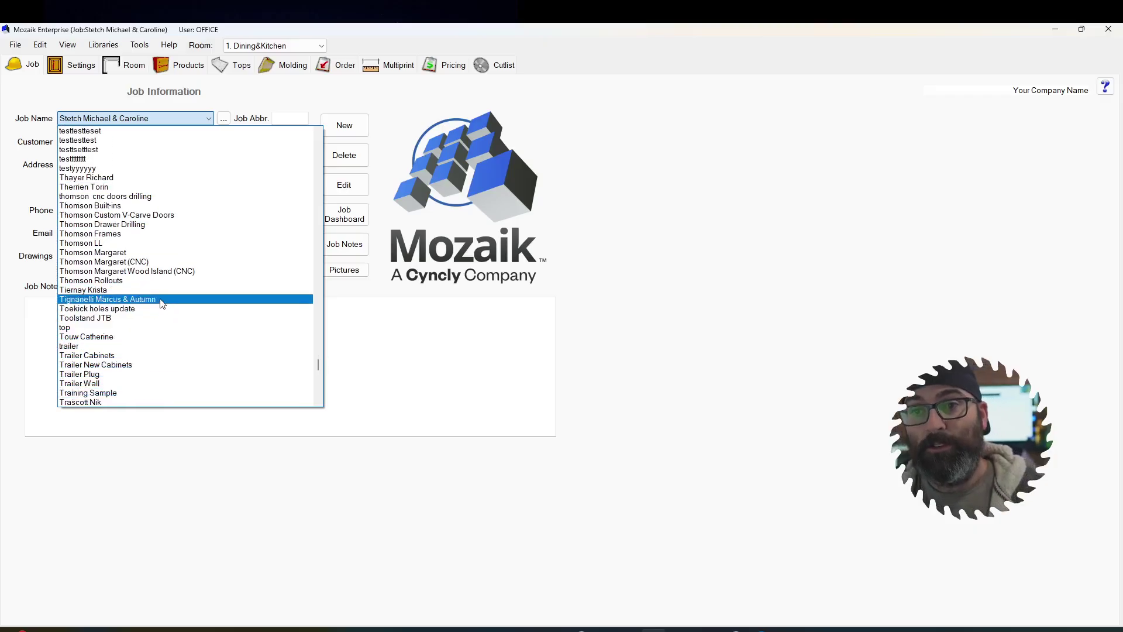
{"action": "left_click", "coordinate": [166, 299]}
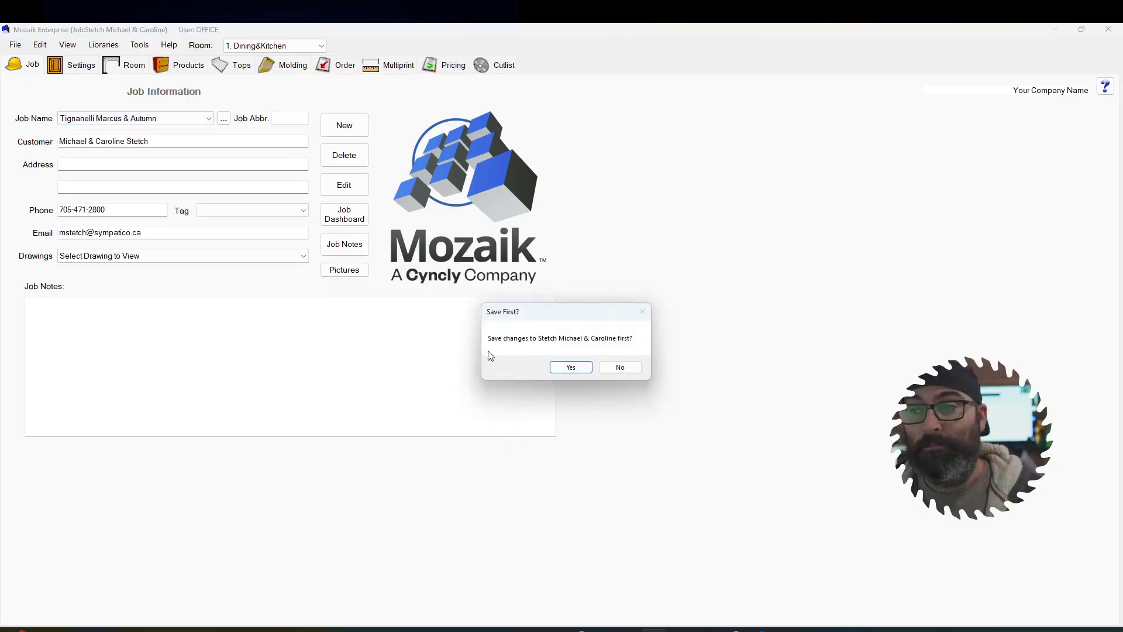
{"action": "left_click", "coordinate": [582, 367]}
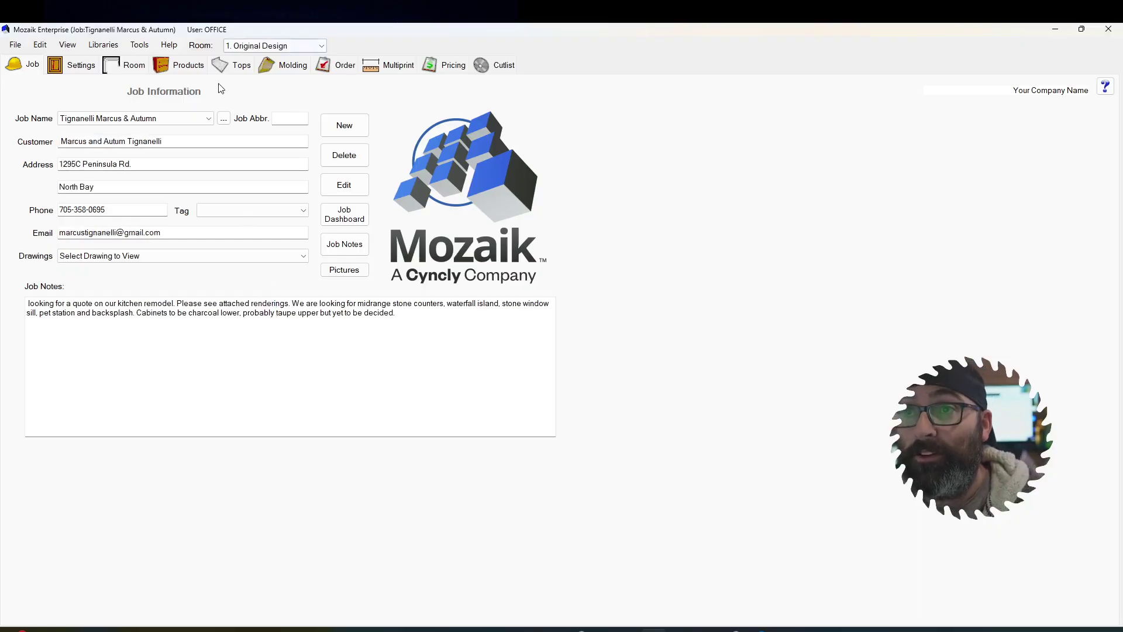
Step: Show the Original Design room's floor plan and inspect the kitchen in the 3D room viewer
{"action": "left_click", "coordinate": [186, 66]}
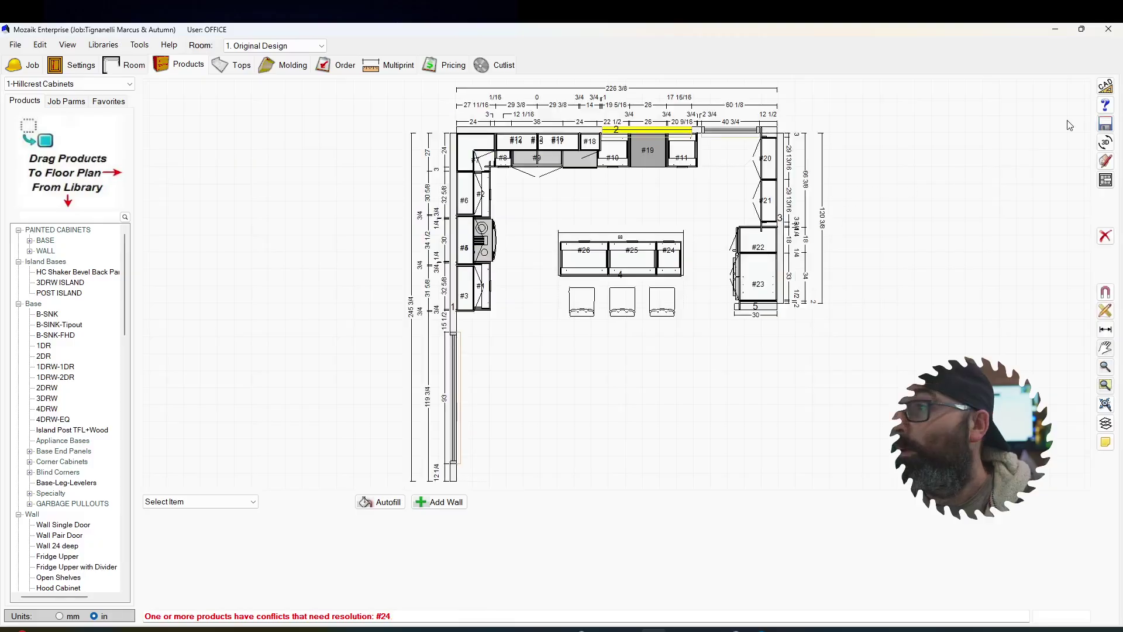
{"action": "left_click", "coordinate": [1105, 142]}
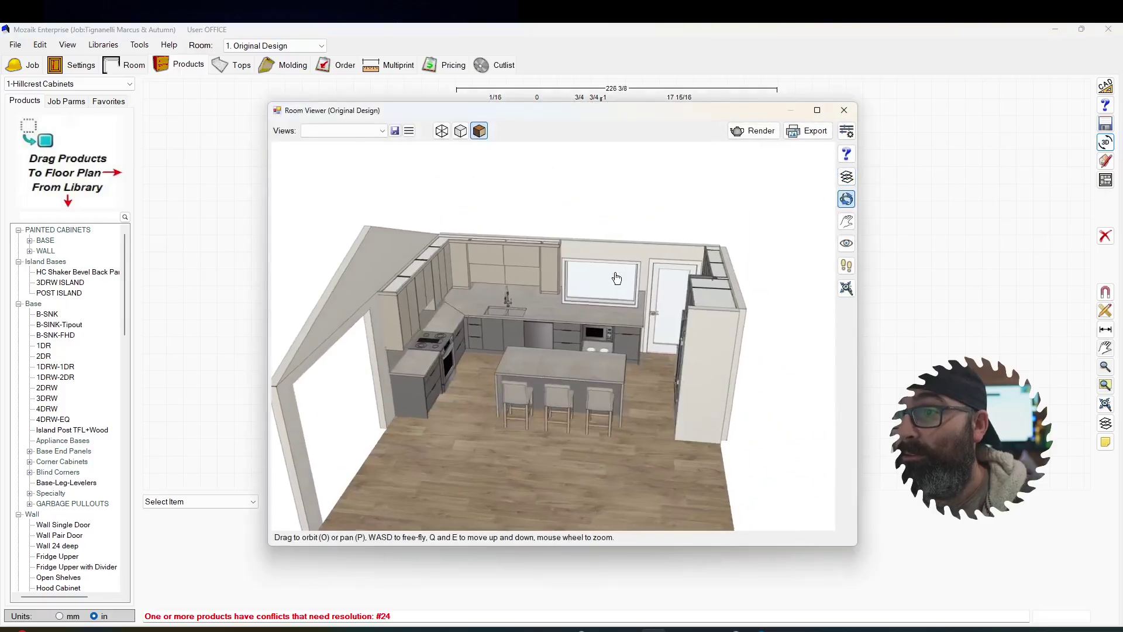
{"action": "left_click_drag", "start_coordinate": [617, 277], "coordinate": [432, 321]}
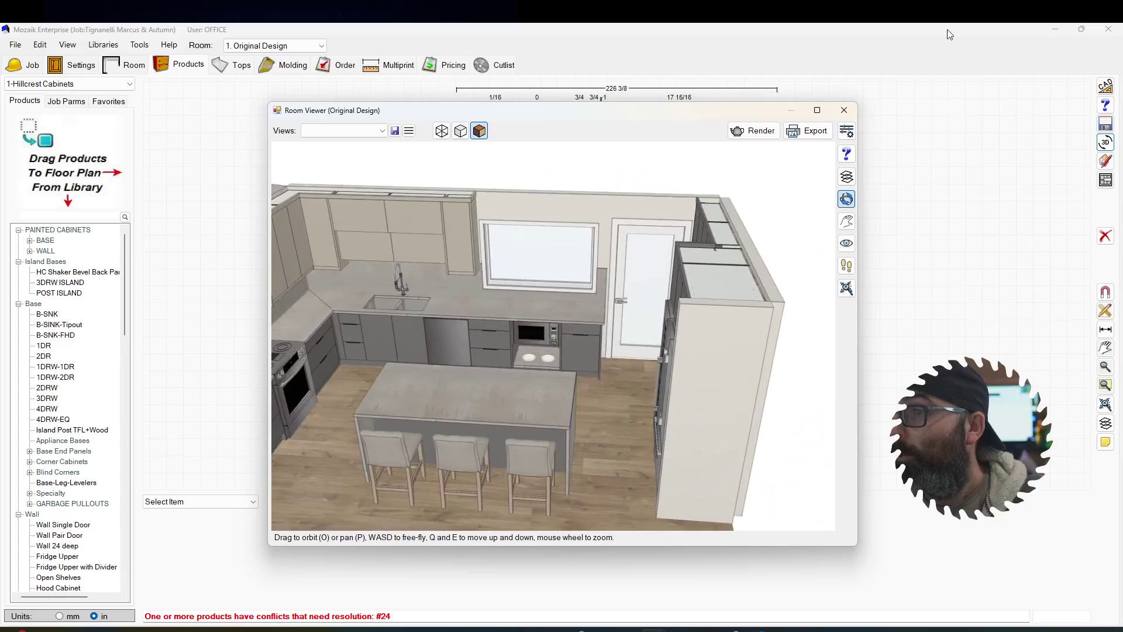
{"action": "left_click", "coordinate": [844, 110]}
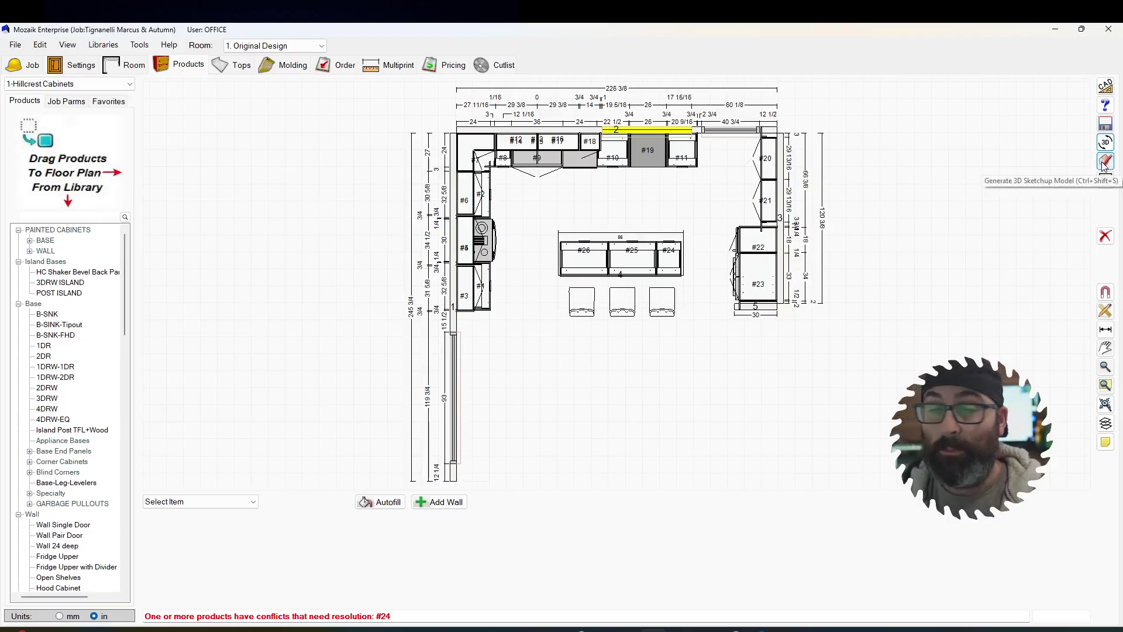
Step: Generate the room's 3D SketchUp model with Name + Number cabinet labels and operations shown
{"action": "left_click", "coordinate": [1104, 164]}
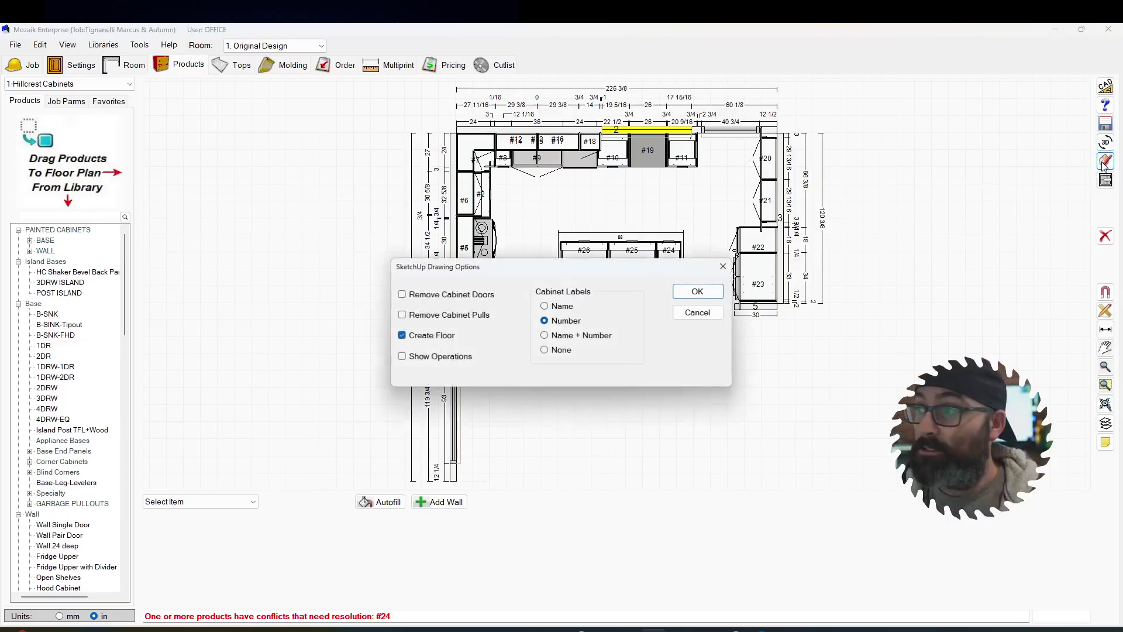
{"action": "left_click", "coordinate": [545, 336]}
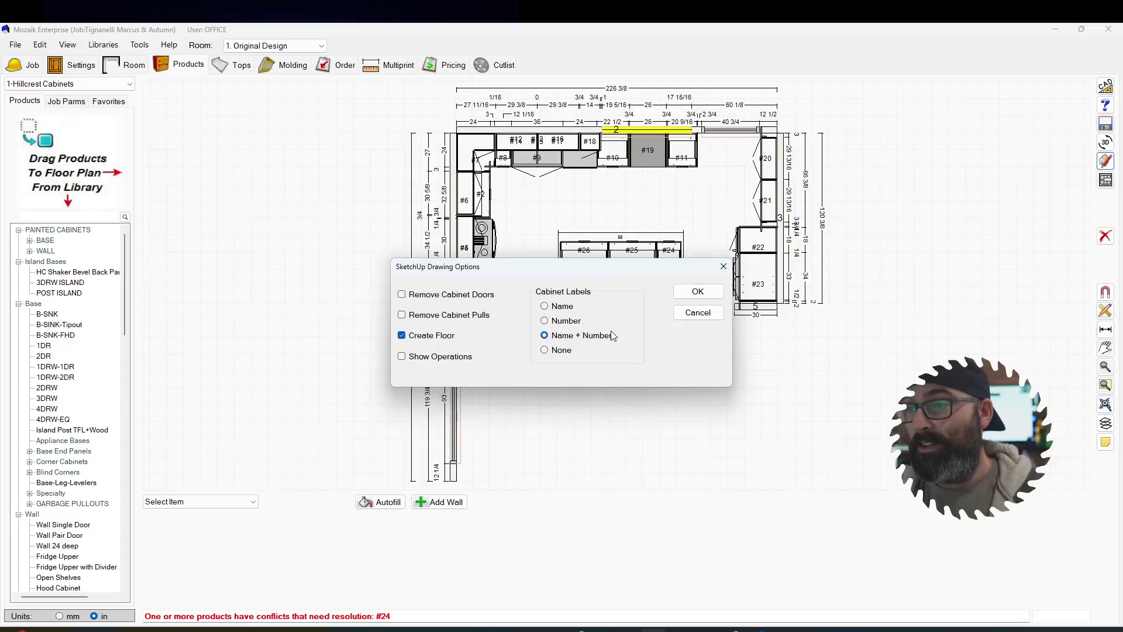
{"action": "left_click", "coordinate": [409, 352]}
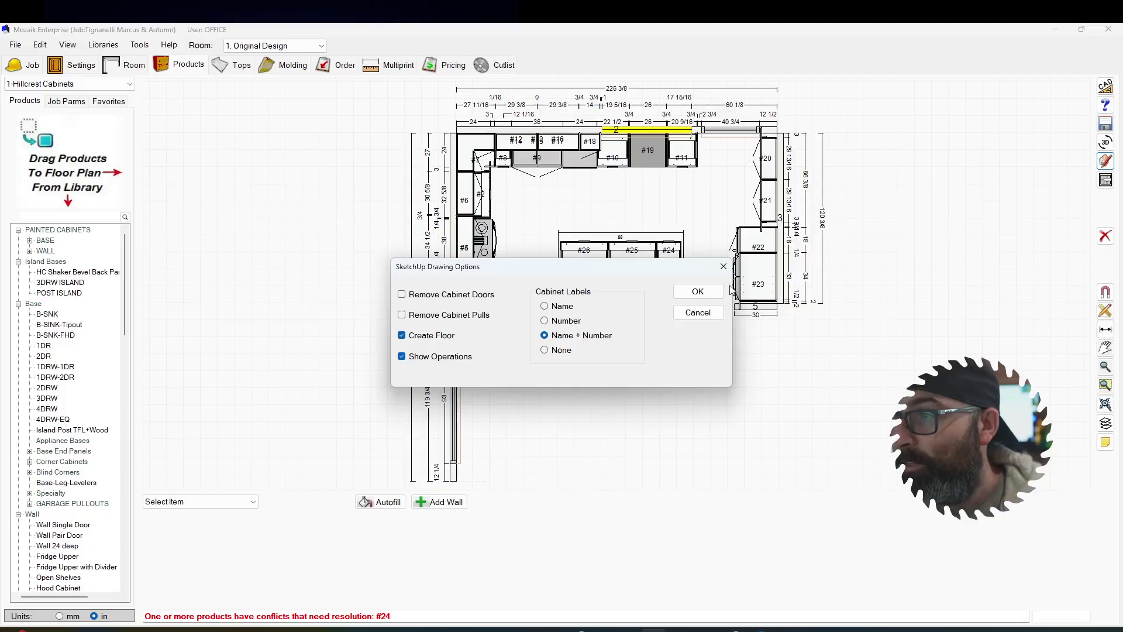
{"action": "left_click", "coordinate": [702, 291]}
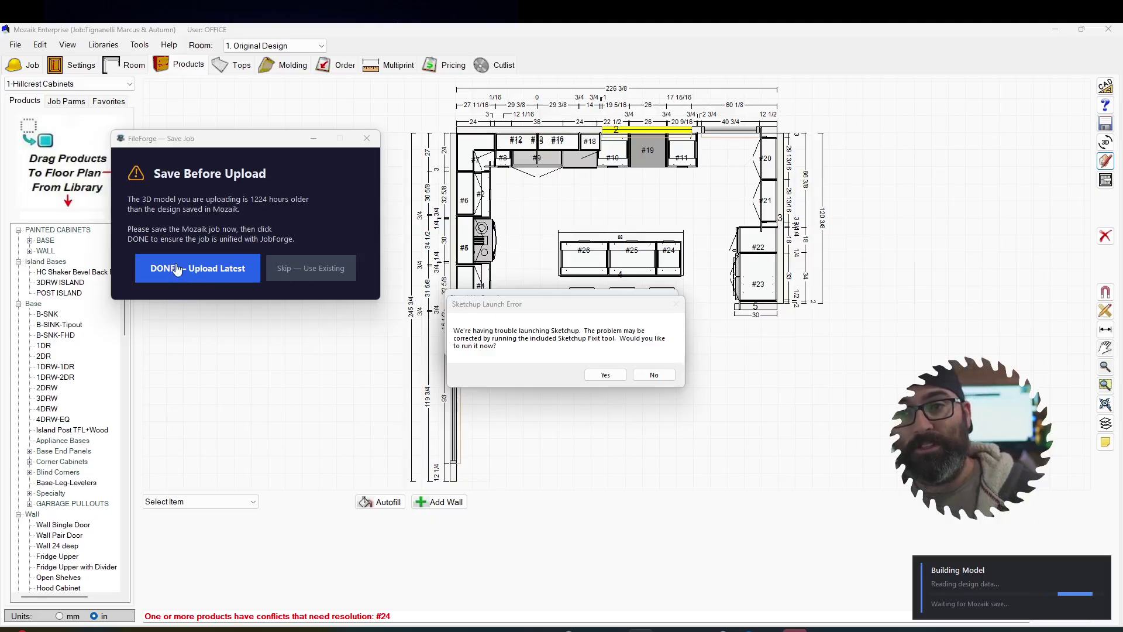
Step: Upload the model using the existing Mozaik save, declining the SketchUp Fixit tool, and have JobForge create a new job for it
{"action": "left_click", "coordinate": [321, 276]}
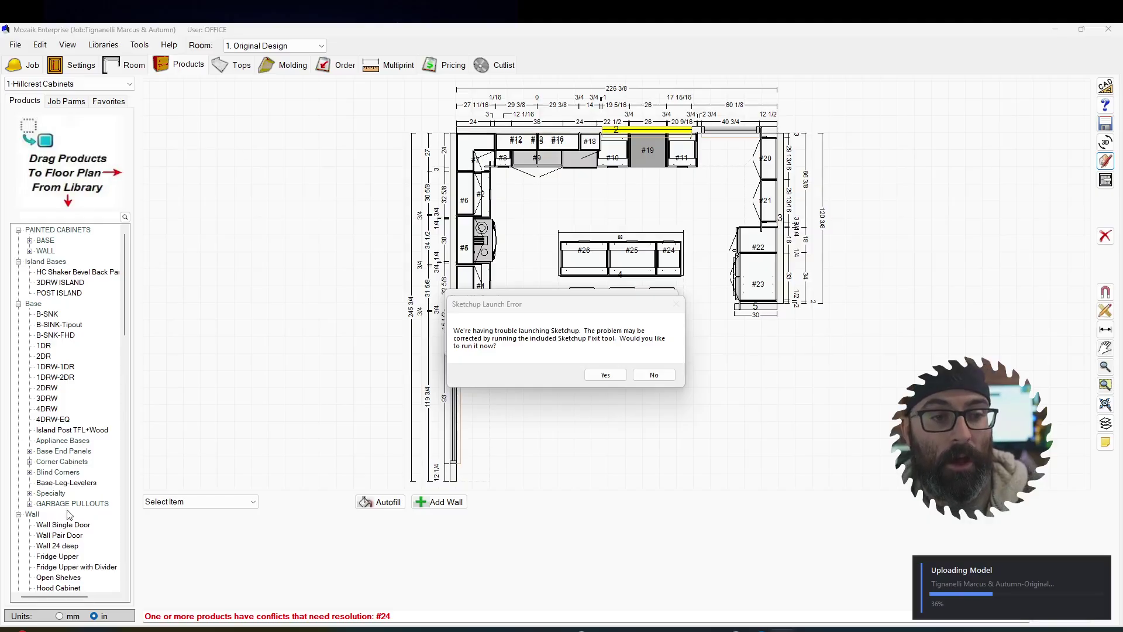
{"action": "left_click", "coordinate": [655, 375]}
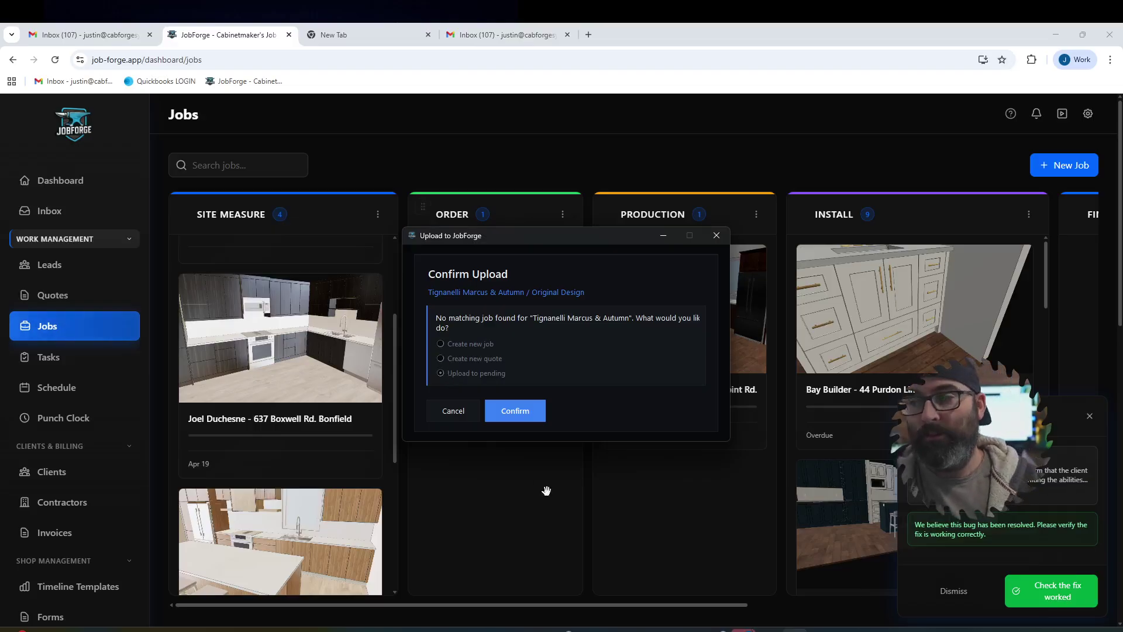
{"action": "left_click", "coordinate": [1089, 415]}
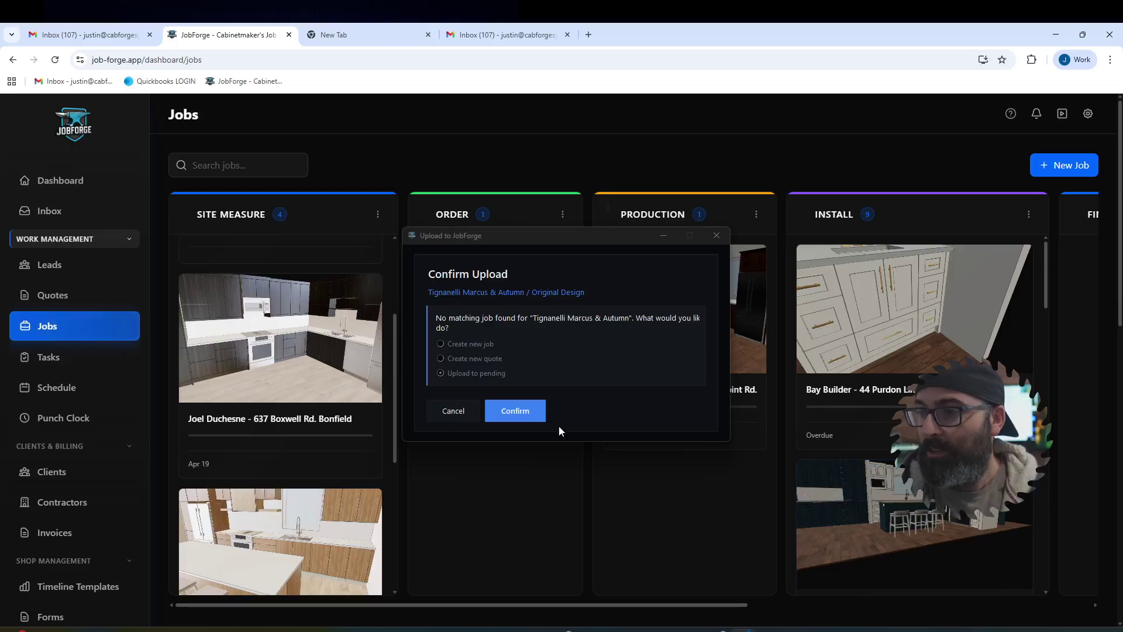
{"action": "left_click", "coordinate": [440, 344]}
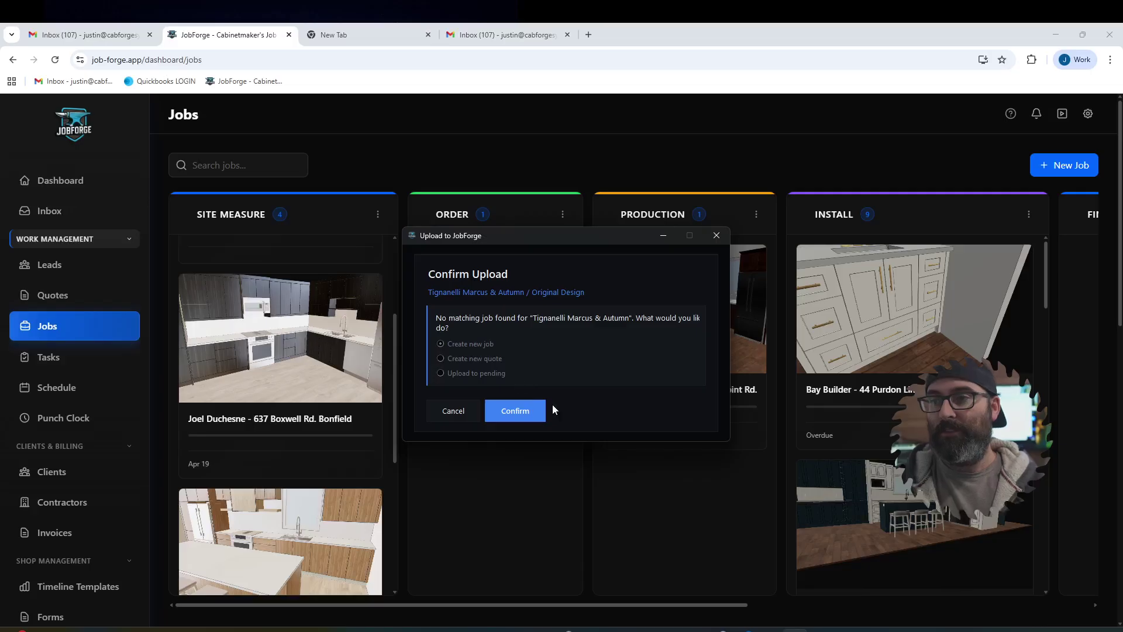
{"action": "left_click", "coordinate": [523, 413]}
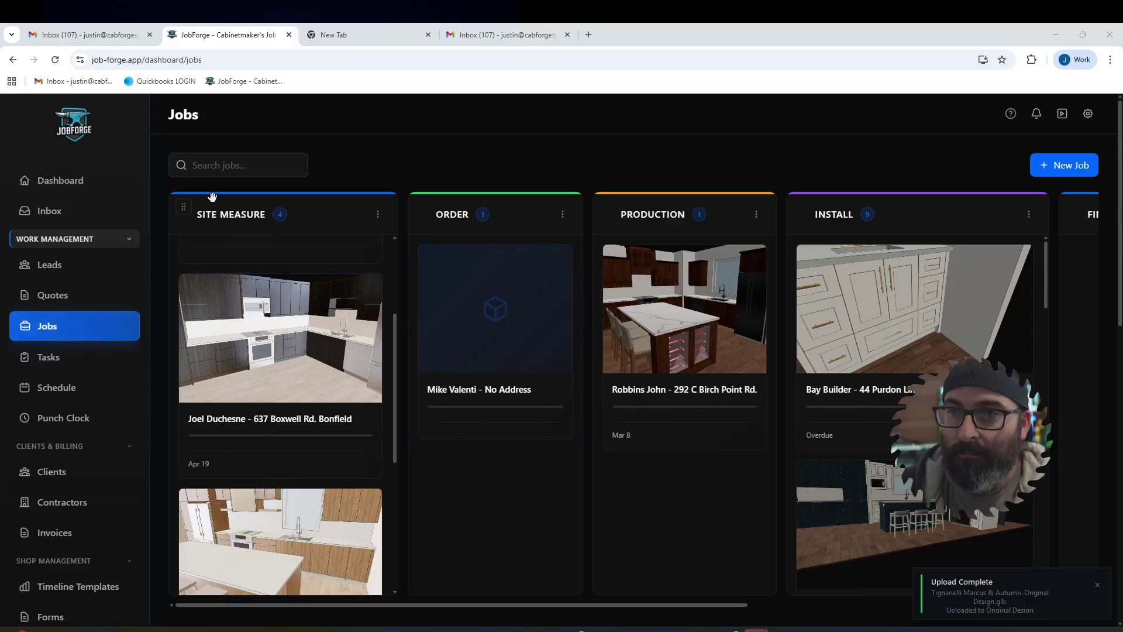
Step: Refresh the JobForge jobs board and open the newly uploaded customer job in the Site Measure stage
{"action": "left_click", "coordinate": [55, 60]}
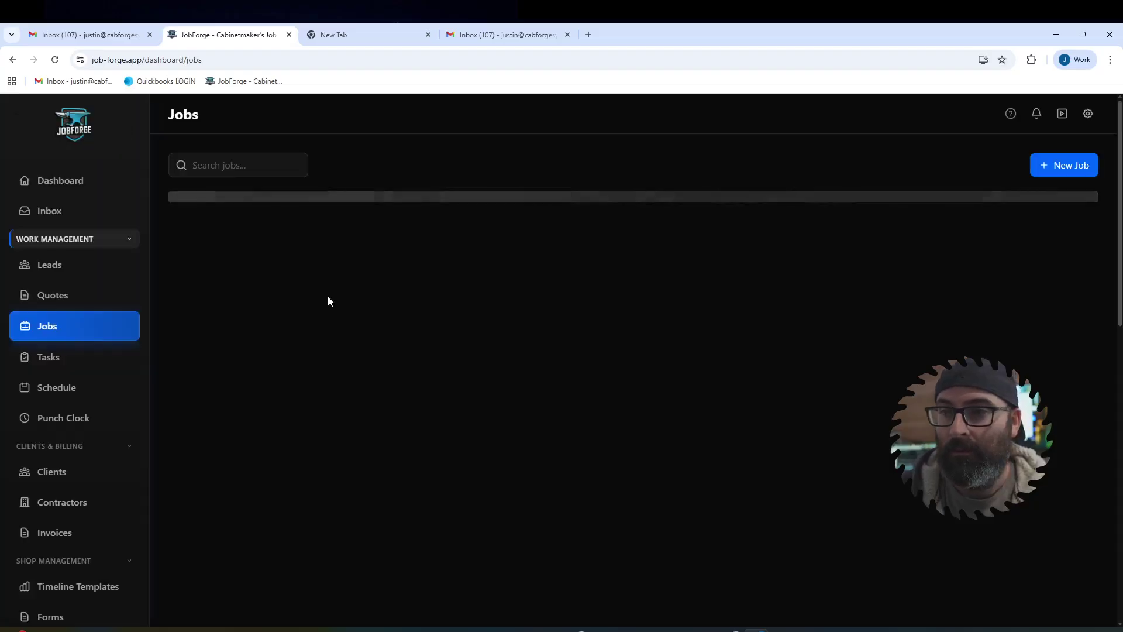
{"action": "scroll", "coordinate": [238, 400], "scroll_direction": "down", "scroll_amount": 5}
{"action": "scroll", "coordinate": [238, 400], "scroll_direction": "down", "scroll_amount": 5}
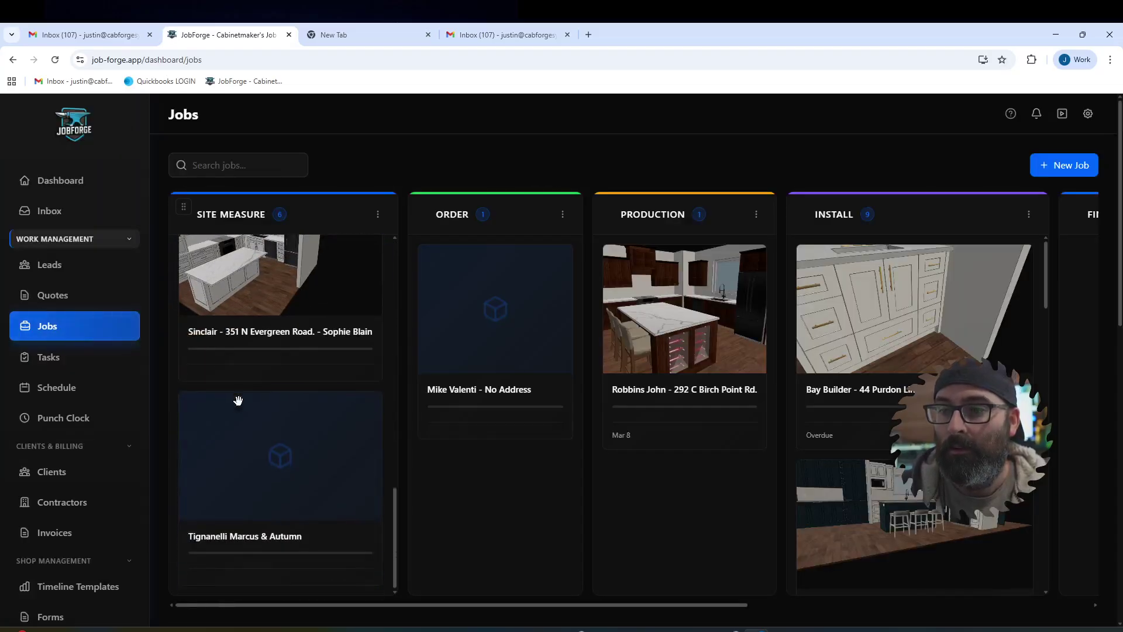
{"action": "scroll", "coordinate": [267, 279], "scroll_direction": "up", "scroll_amount": 5}
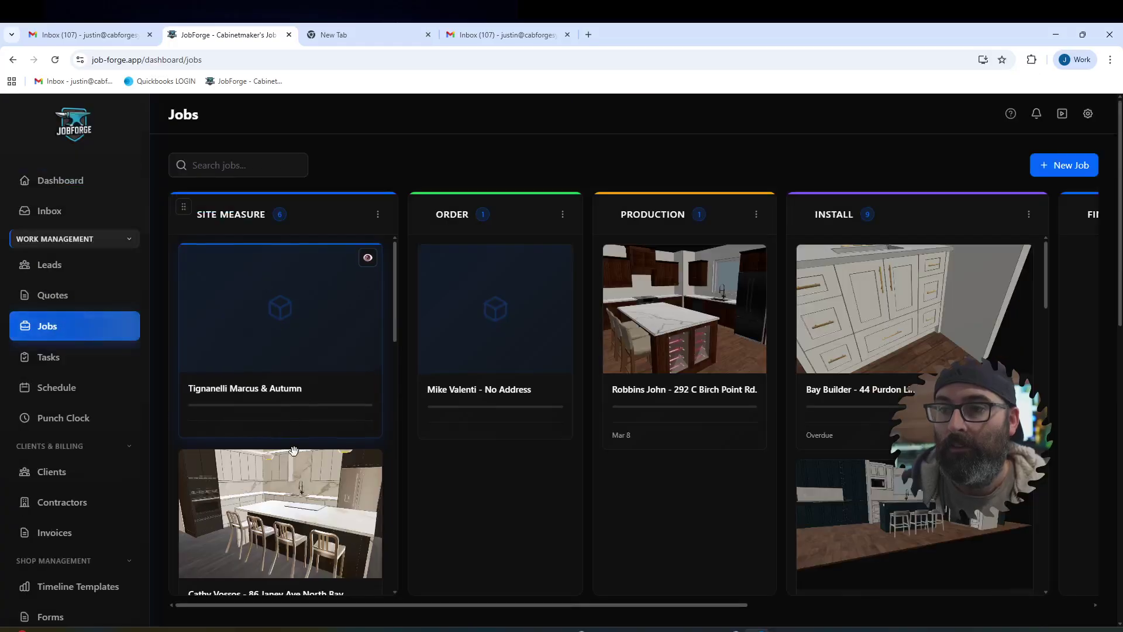
{"action": "left_click", "coordinate": [294, 325]}
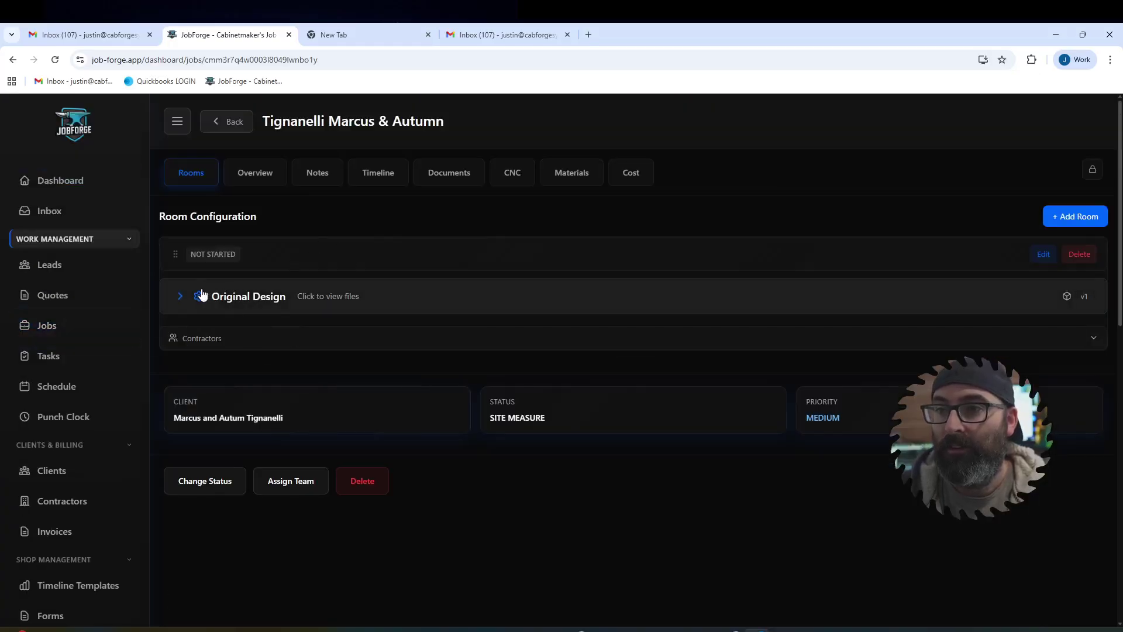
Step: Examine the uploaded 3D model of the Original Design room and its design notes from several viewpoints
{"action": "left_click", "coordinate": [351, 296]}
{"action": "scroll", "coordinate": [409, 233], "scroll_direction": "down", "scroll_amount": 2}
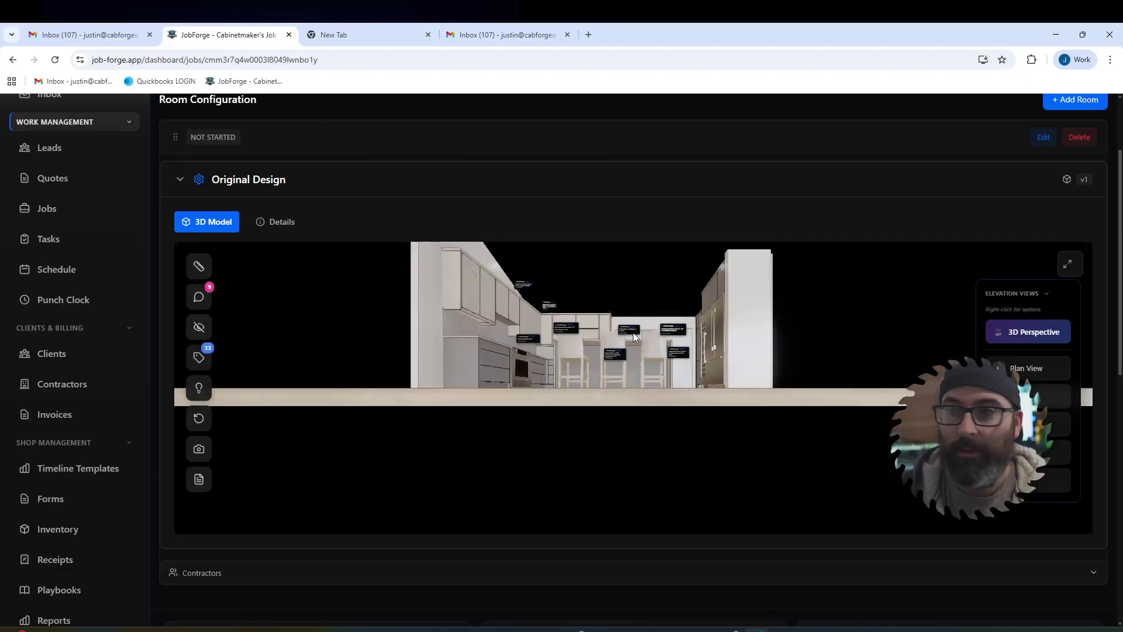
{"action": "scroll", "coordinate": [595, 381], "scroll_direction": "down", "scroll_amount": 2}
{"action": "scroll", "coordinate": [550, 310], "scroll_direction": "up", "scroll_amount": 8}
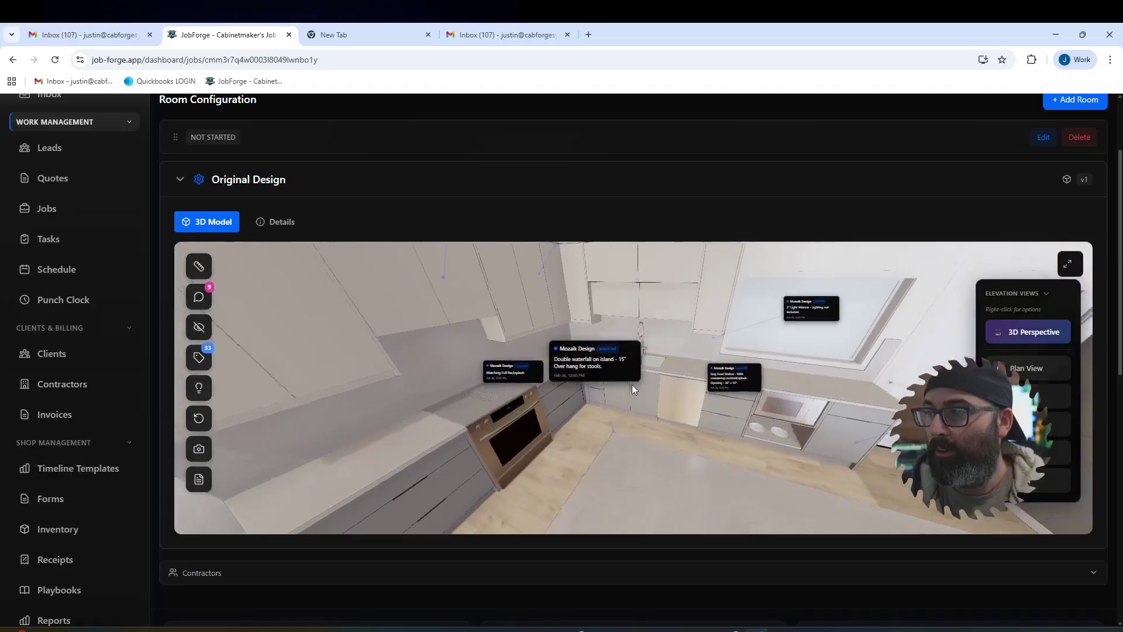
{"action": "scroll", "coordinate": [459, 337], "scroll_direction": "down", "scroll_amount": 8}
{"action": "scroll", "coordinate": [459, 337], "scroll_direction": "down", "scroll_amount": 3}
{"action": "scroll", "coordinate": [474, 357], "scroll_direction": "up", "scroll_amount": 10}
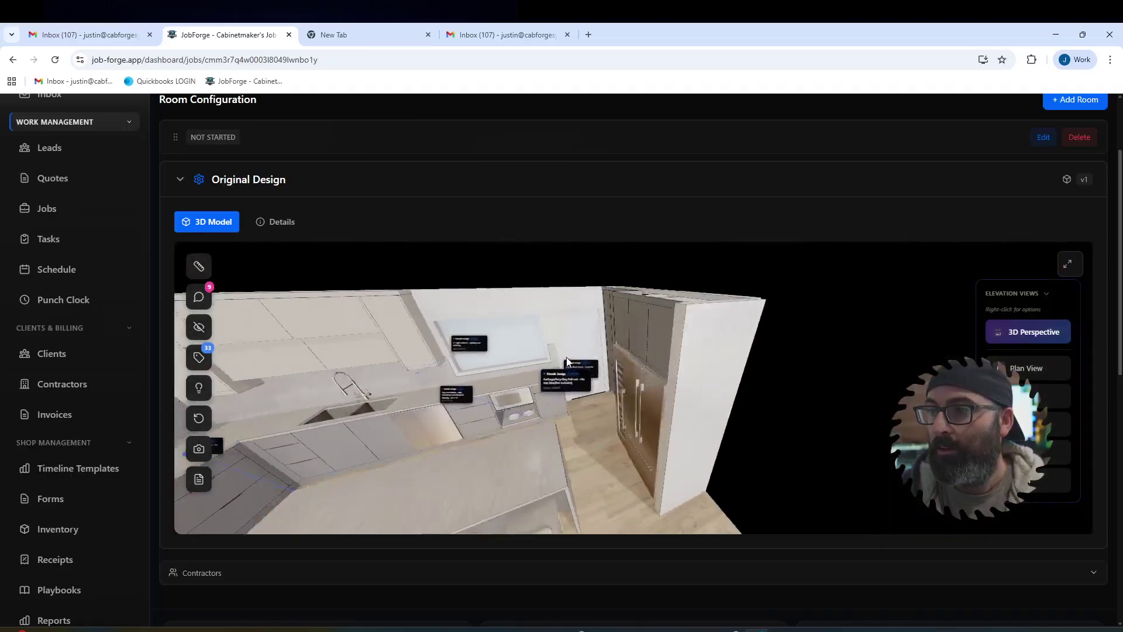
{"action": "scroll", "coordinate": [552, 331], "scroll_direction": "down", "scroll_amount": 8}
{"action": "scroll", "coordinate": [544, 364], "scroll_direction": "up", "scroll_amount": 5}
{"action": "left_click_drag", "start_coordinate": [664, 348], "coordinate": [585, 359]}
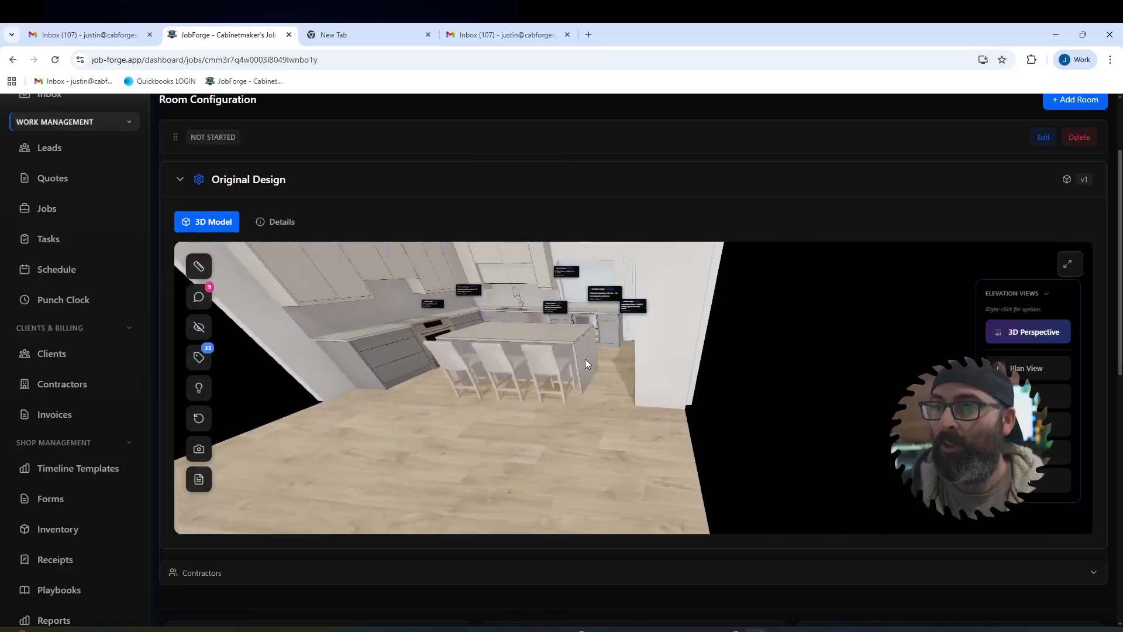
{"action": "scroll", "coordinate": [517, 303], "scroll_direction": "down", "scroll_amount": 5}
{"action": "scroll", "coordinate": [524, 296], "scroll_direction": "up", "scroll_amount": 5}
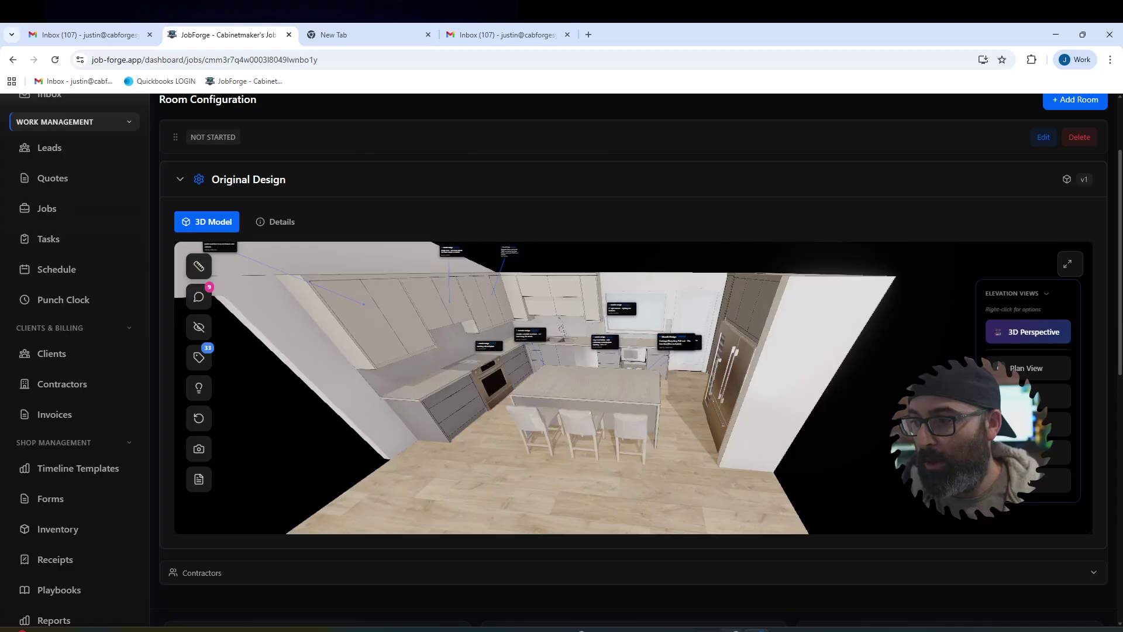
Step: Return to Mozaik and generate the 3D SketchUp model again with the same drawing options, declining the SketchUp Fixit tool
{"action": "mouse_move", "coordinate": [727, 630]}
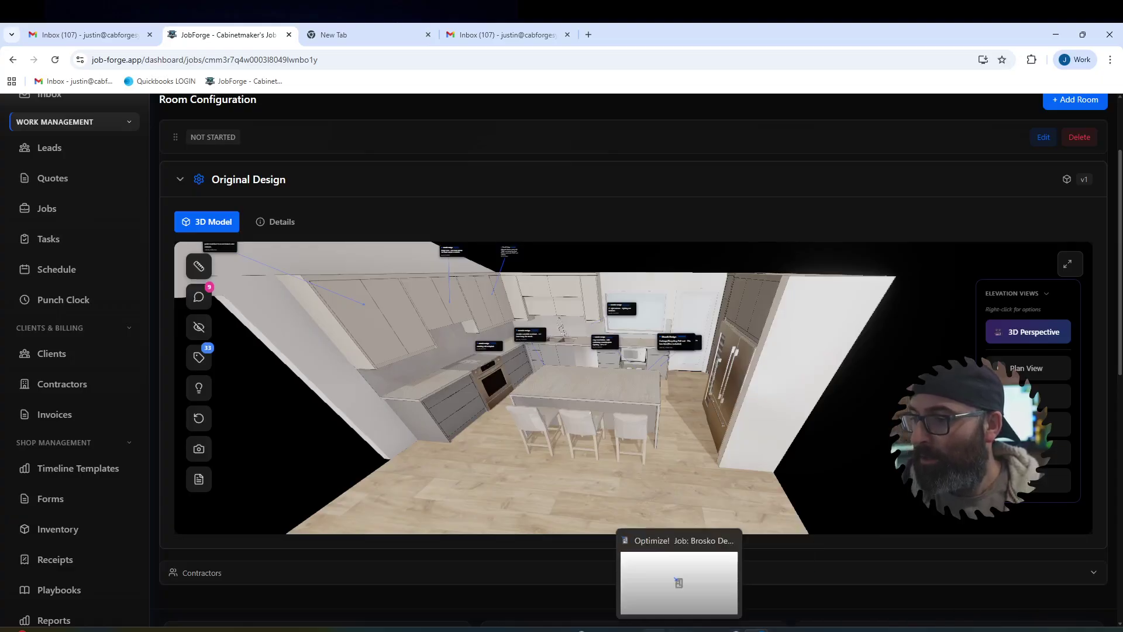
{"action": "mouse_move", "coordinate": [653, 629]}
{"action": "left_click", "coordinate": [653, 582]}
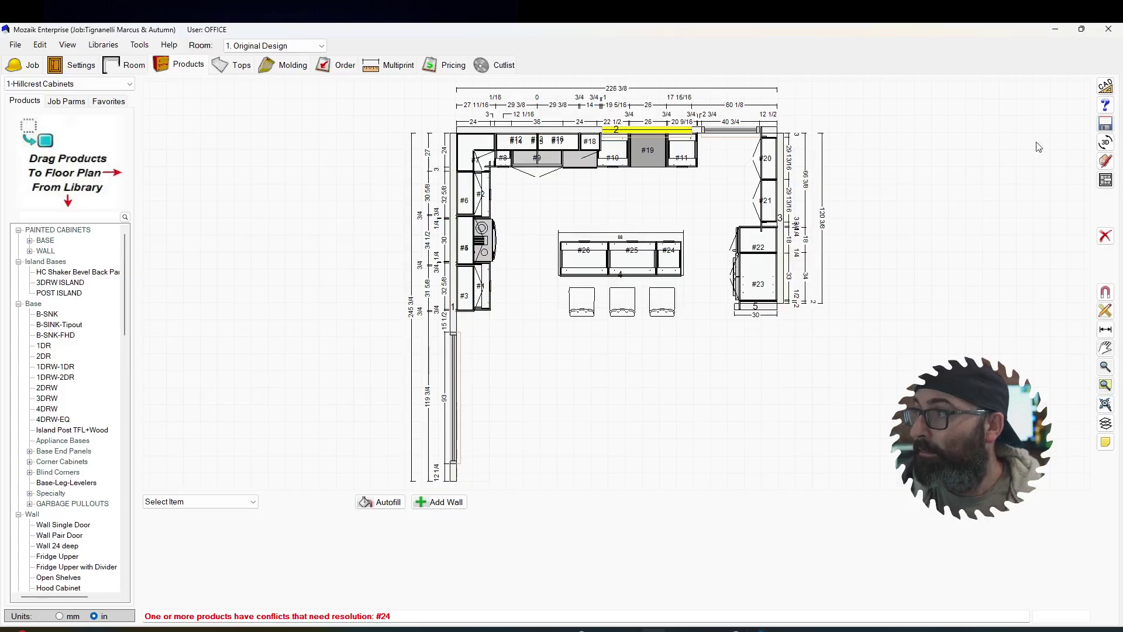
{"action": "left_click", "coordinate": [1105, 160]}
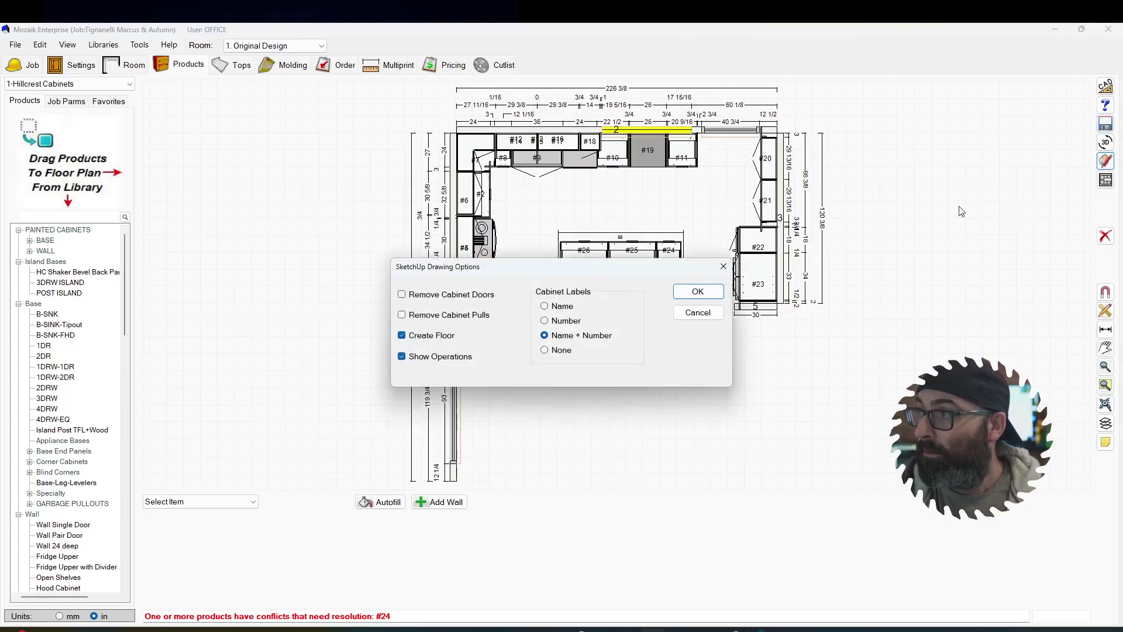
{"action": "left_click", "coordinate": [697, 293]}
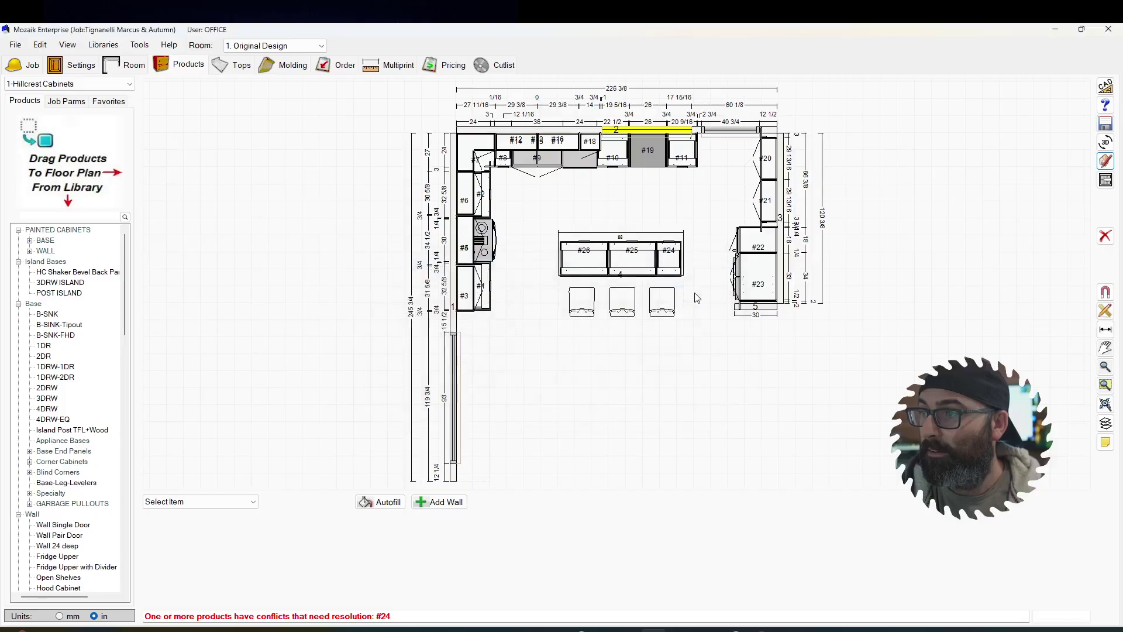
{"action": "left_click", "coordinate": [634, 371]}
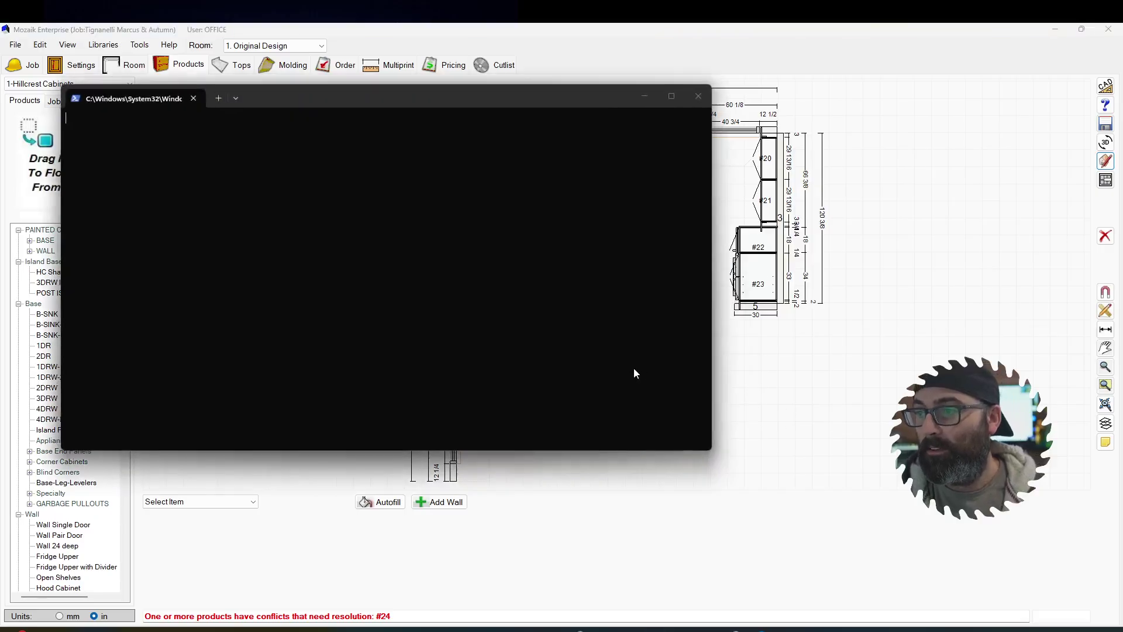
{"action": "left_click", "coordinate": [654, 375]}
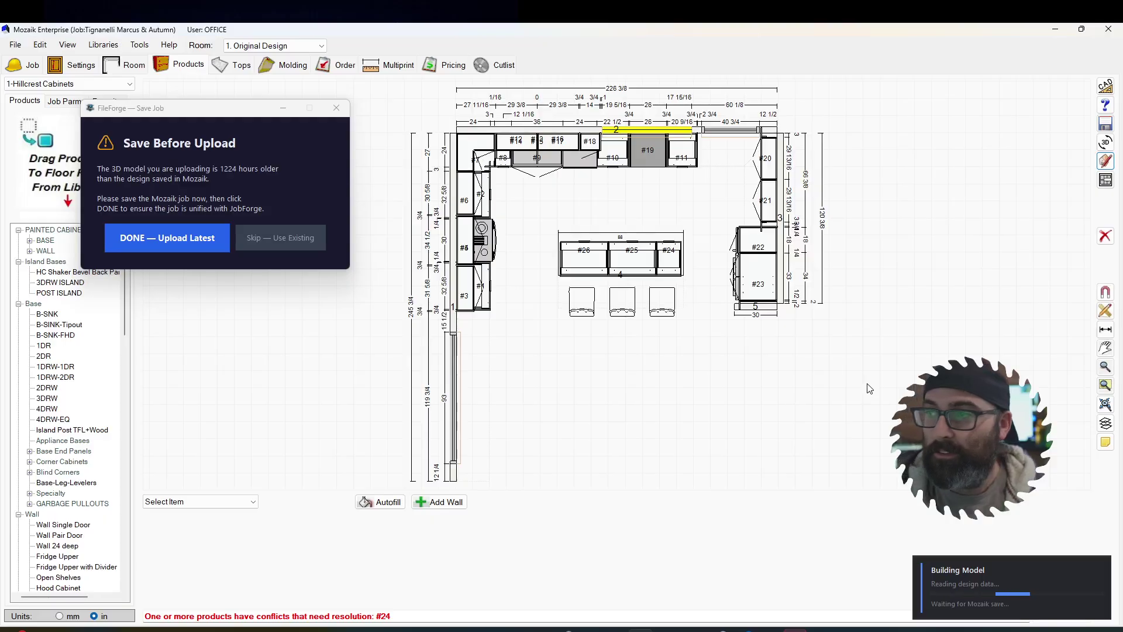
Step: Upload the model using the existing Mozaik save, placing it in the matched Original Design room and updating it from v1 to v2
{"action": "left_click", "coordinate": [254, 241]}
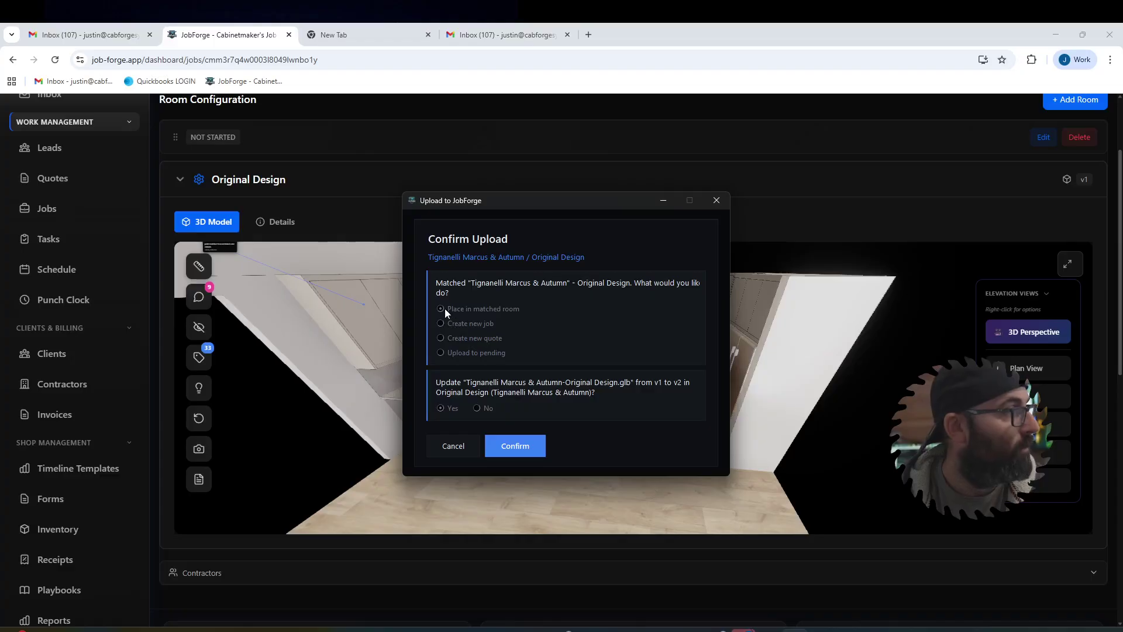
{"action": "left_click", "coordinate": [524, 455]}
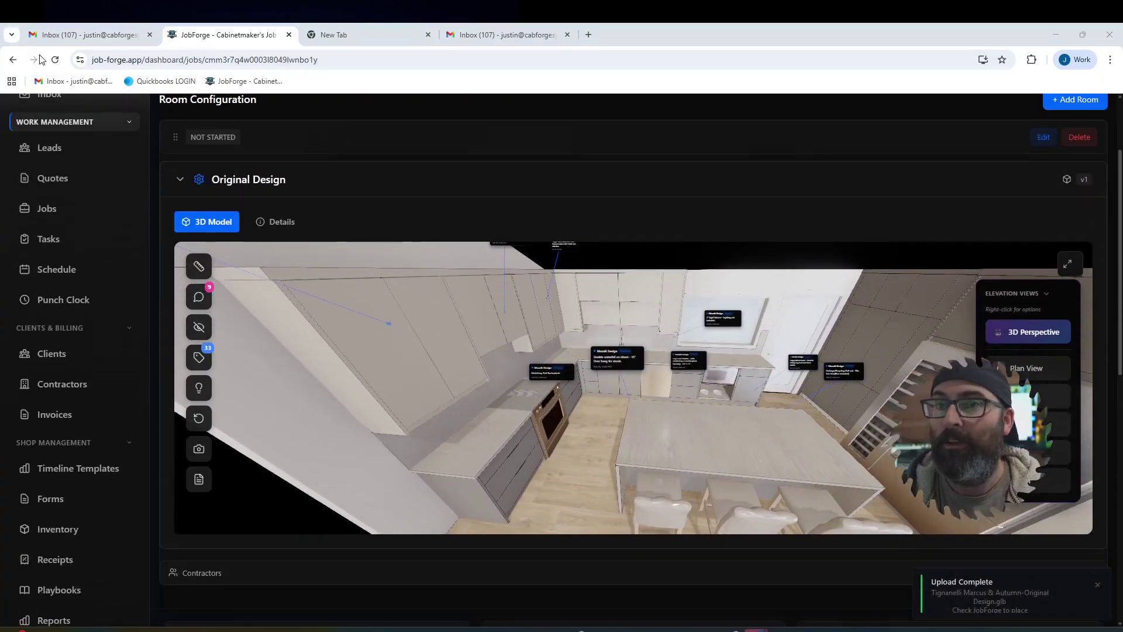
Step: Reload the job page, open the Original Design room and expand the version history of its 3D model
{"action": "left_click", "coordinate": [55, 60]}
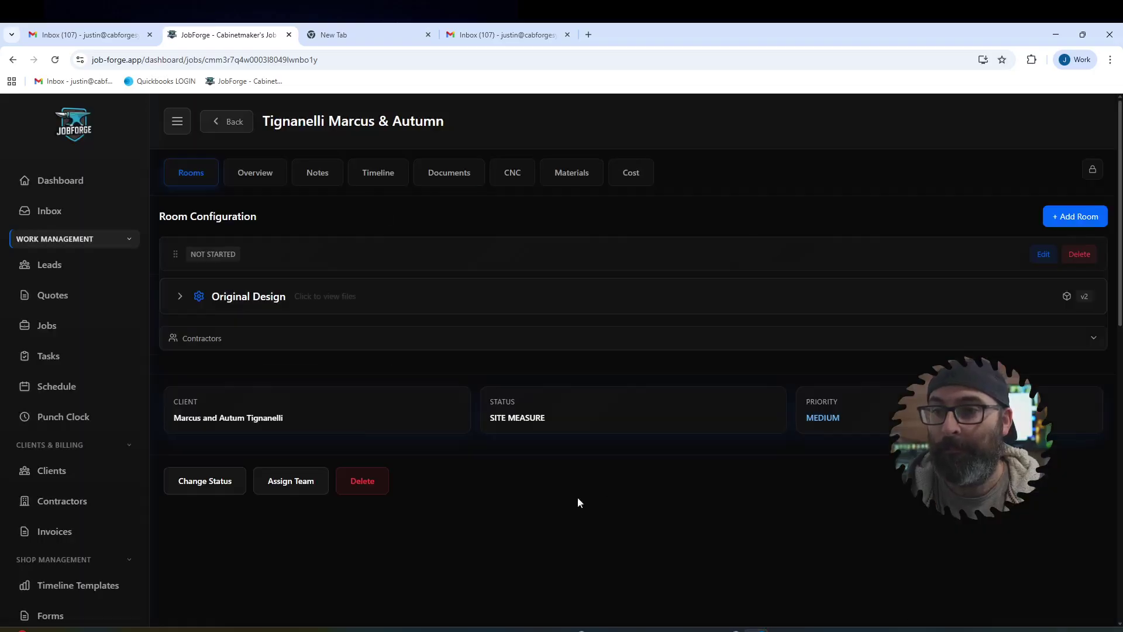
{"action": "left_click", "coordinate": [281, 312]}
{"action": "scroll", "coordinate": [409, 268], "scroll_direction": "down", "scroll_amount": 4}
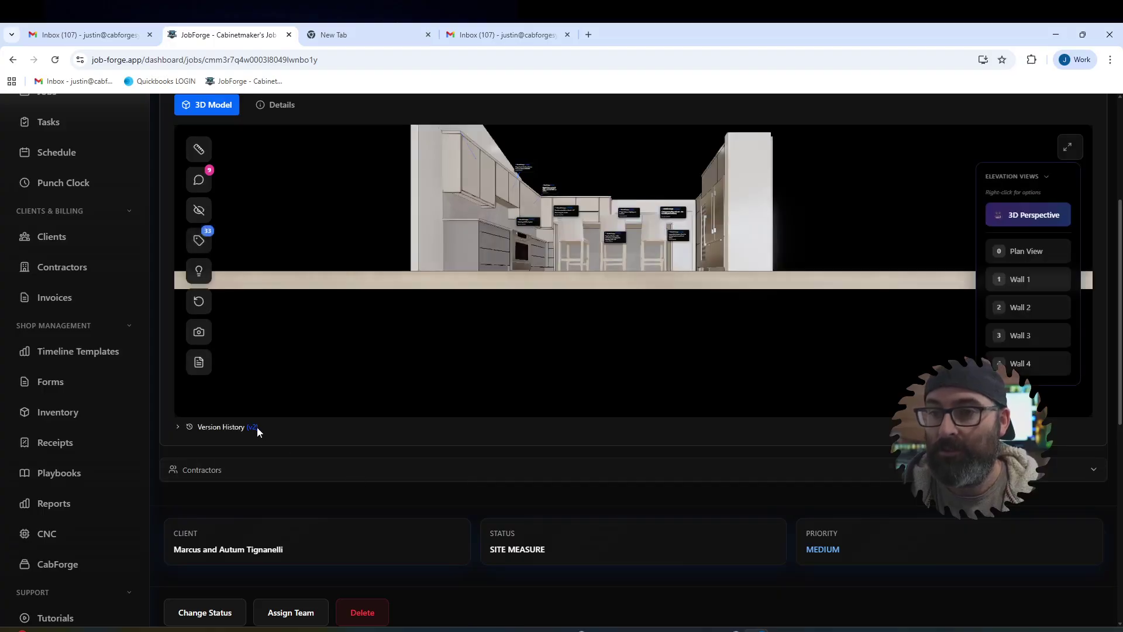
{"action": "left_click", "coordinate": [255, 432]}
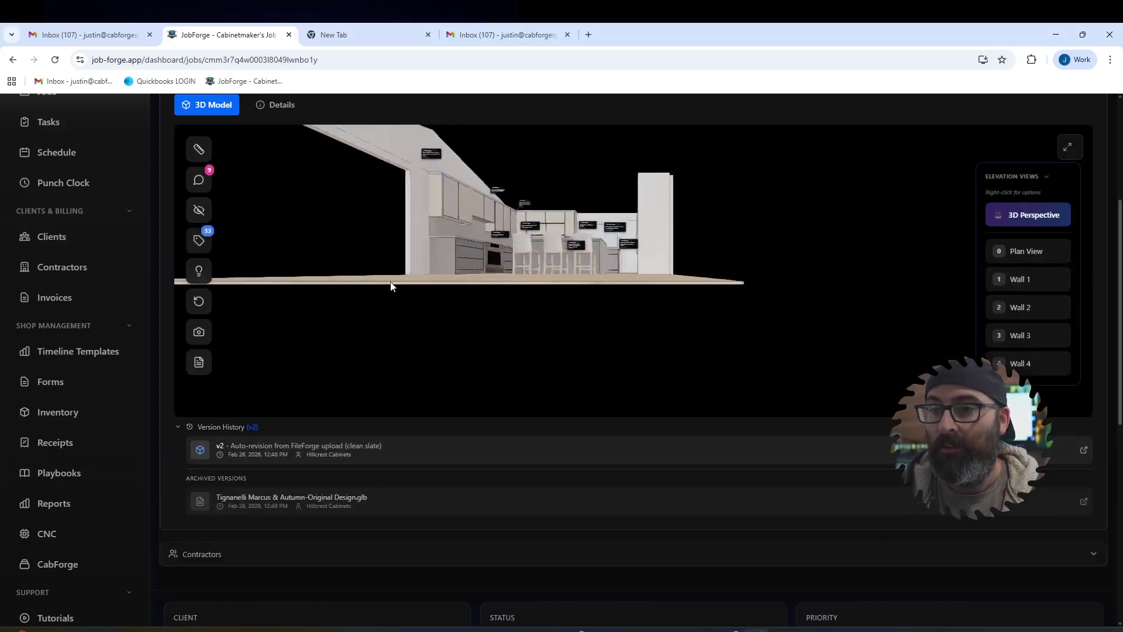
Step: Open the archived v1 model from the version history and examine the kitchen and its notes from several viewpoints
{"action": "scroll", "coordinate": [496, 439], "scroll_direction": "up", "scroll_amount": 1}
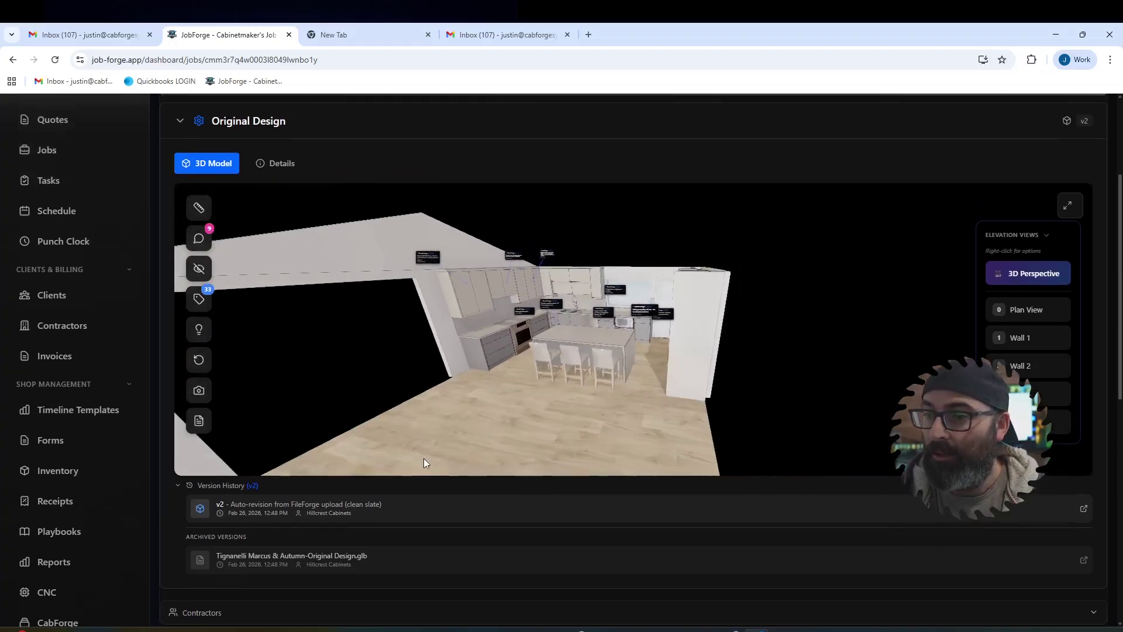
{"action": "left_click", "coordinate": [267, 558]}
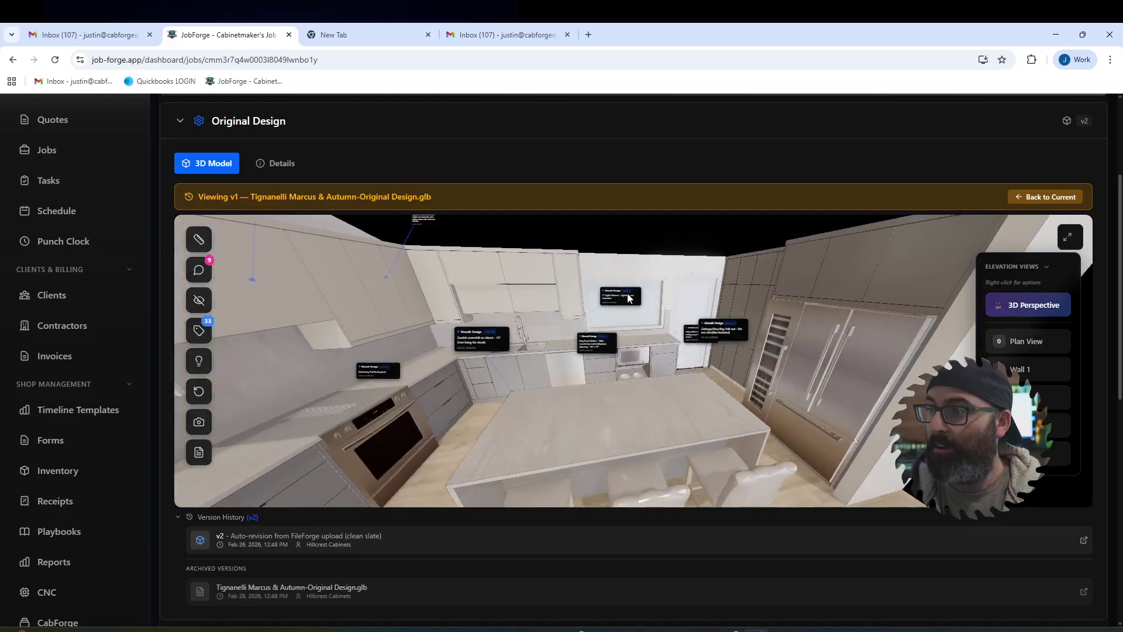
{"action": "scroll", "coordinate": [630, 303], "scroll_direction": "down", "scroll_amount": 5}
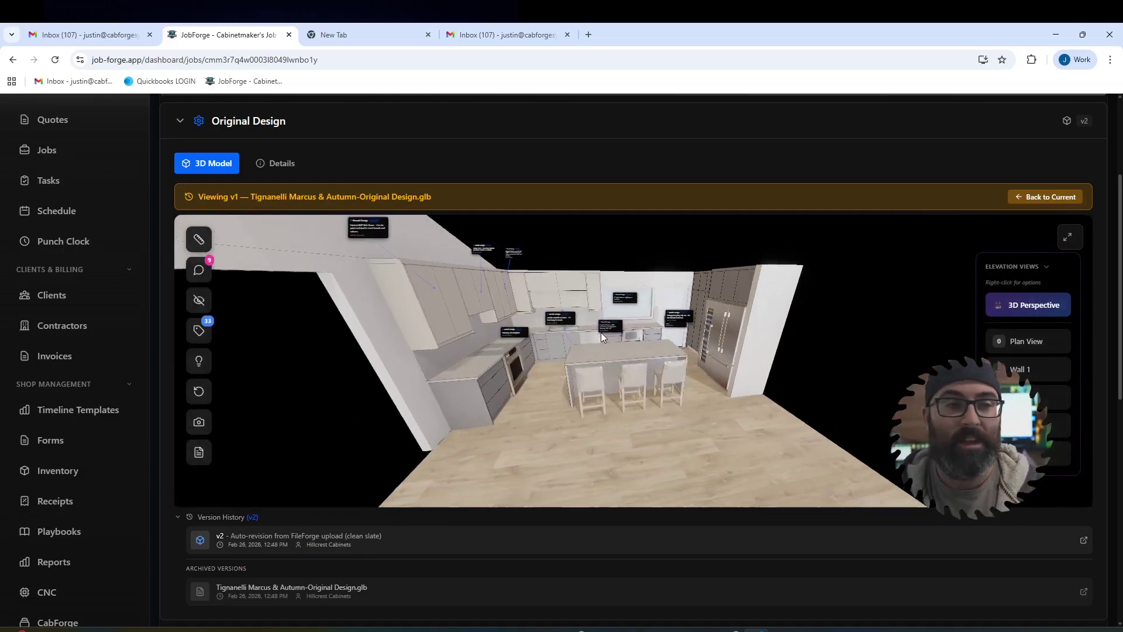
{"action": "left_click_drag", "start_coordinate": [597, 335], "coordinate": [520, 282]}
{"action": "scroll", "coordinate": [520, 288], "scroll_direction": "up", "scroll_amount": 3}
{"action": "scroll", "coordinate": [550, 314], "scroll_direction": "down", "scroll_amount": 5}
{"action": "scroll", "coordinate": [629, 328], "scroll_direction": "up", "scroll_amount": 4}
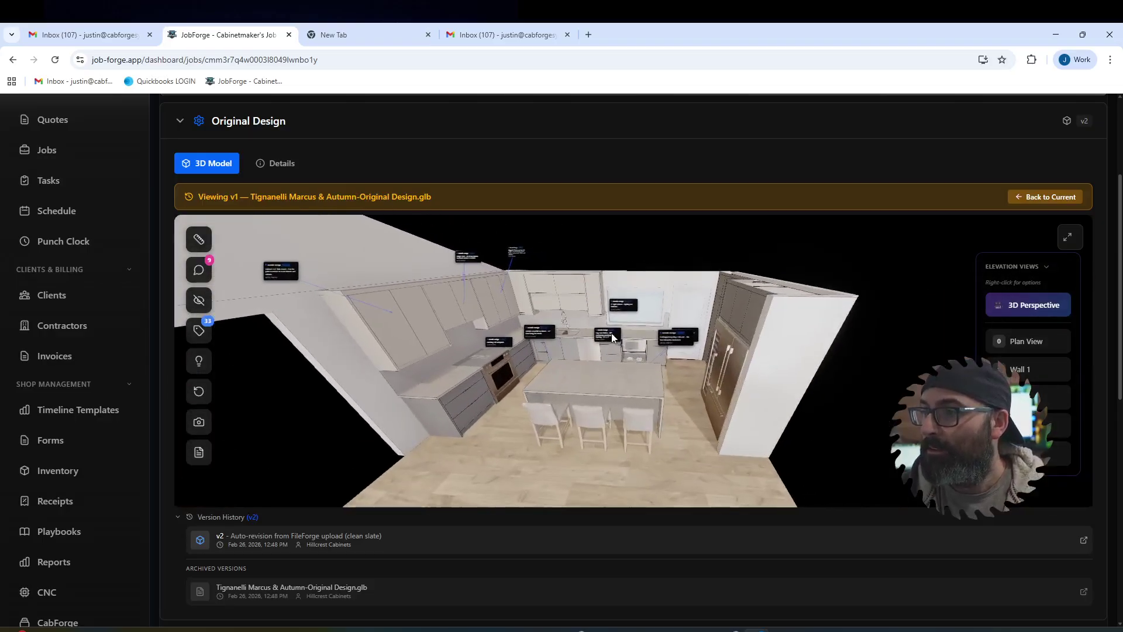
{"action": "scroll", "coordinate": [665, 289], "scroll_direction": "up", "scroll_amount": 5}
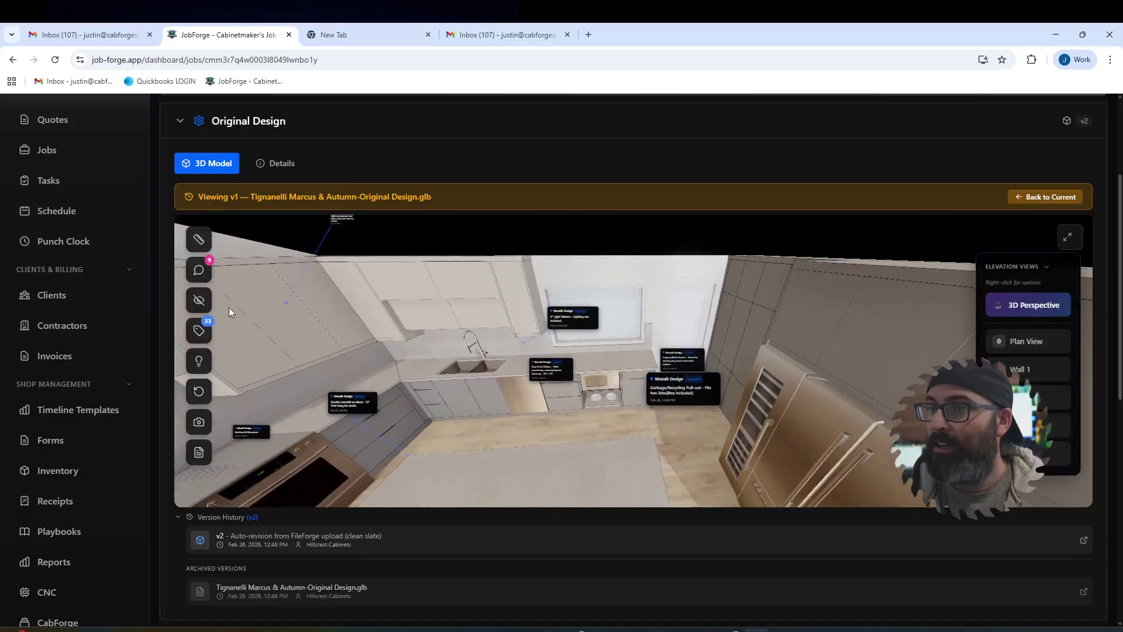
Step: Add a medium-priority note reading "test" on the upper cabinets above the sink in the v1 model
{"action": "left_click", "coordinate": [198, 279]}
{"action": "left_click", "coordinate": [416, 281]}
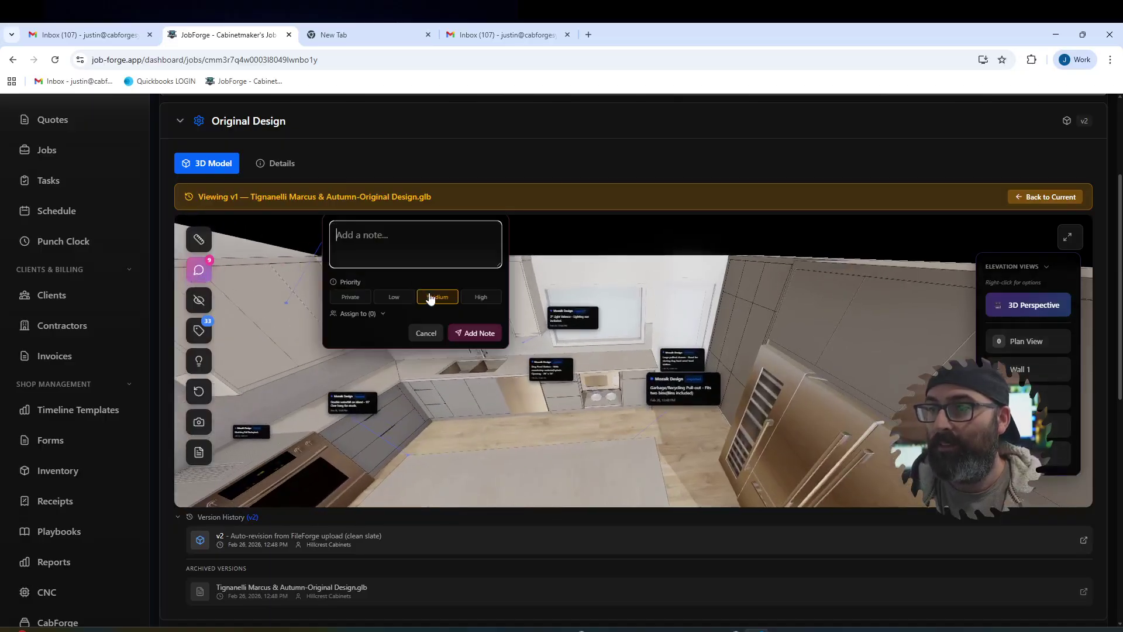
{"action": "type", "text": "test"}
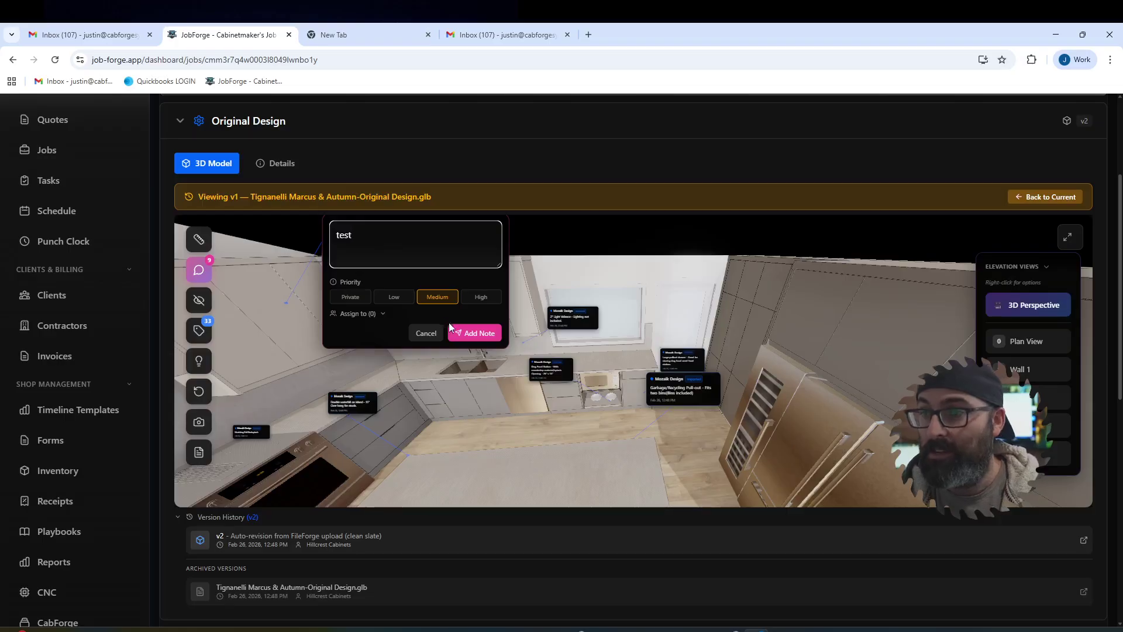
{"action": "left_click", "coordinate": [468, 333]}
{"action": "scroll", "coordinate": [451, 325], "scroll_direction": "down", "scroll_amount": 5}
{"action": "left_click_drag", "start_coordinate": [451, 323], "coordinate": [451, 377]}
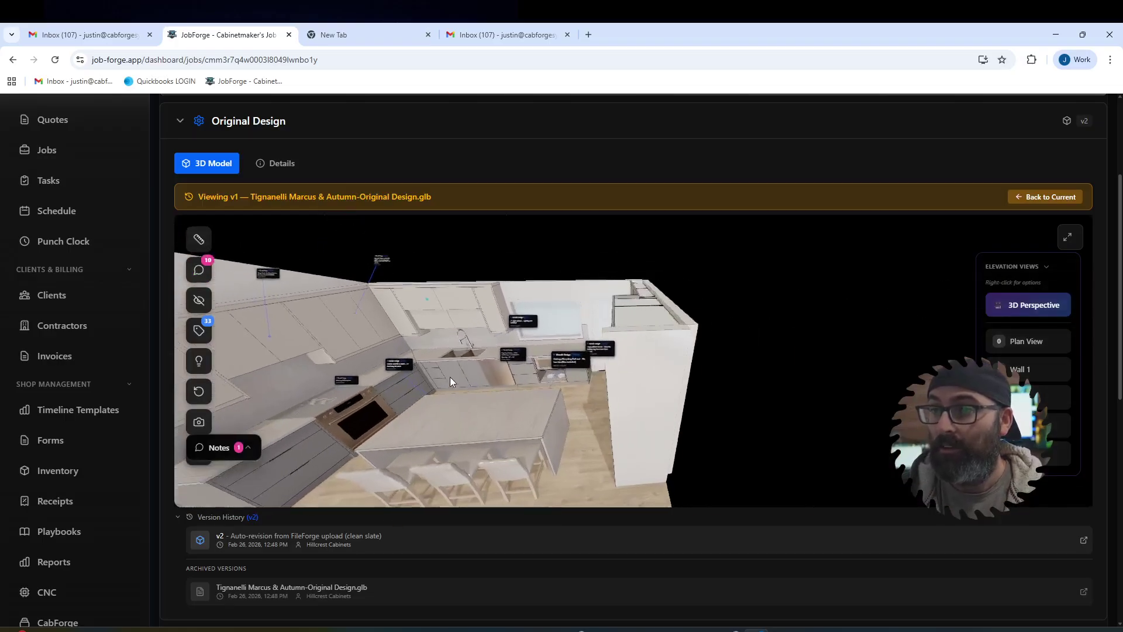
{"action": "scroll", "coordinate": [472, 542], "scroll_direction": "down", "scroll_amount": 1}
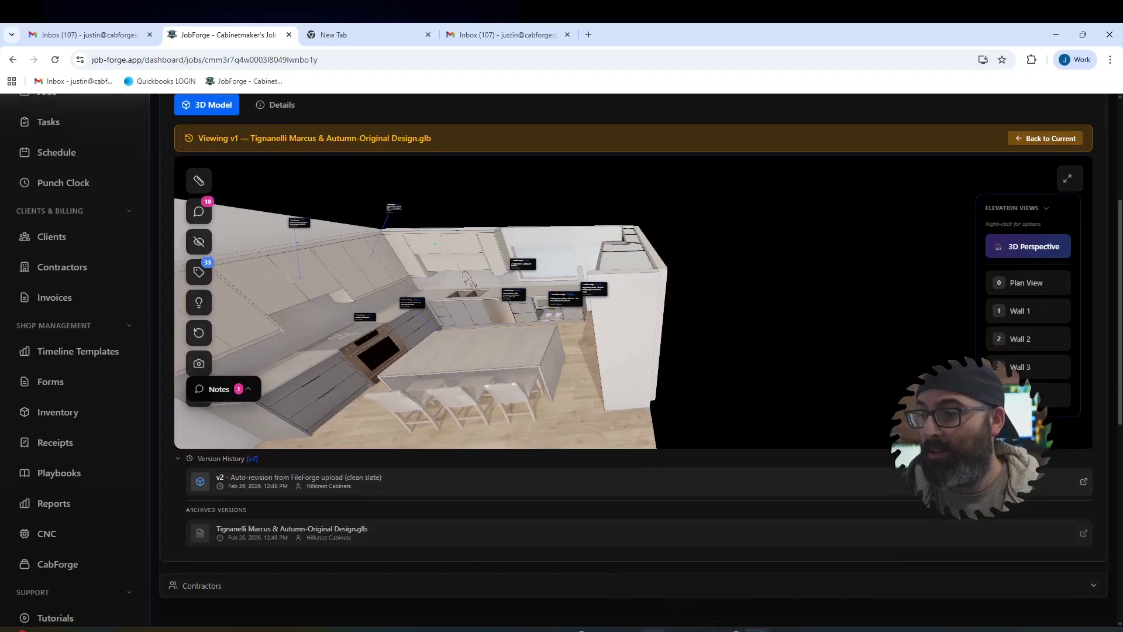
Step: Create an elevation view named "Fridge" from the tall cabinet surface above the refrigerator in the v1 model
{"action": "mouse_move", "coordinate": [654, 629]}
{"action": "left_click_drag", "start_coordinate": [420, 384], "coordinate": [441, 357]}
{"action": "scroll", "coordinate": [671, 311], "scroll_direction": "up", "scroll_amount": 5}
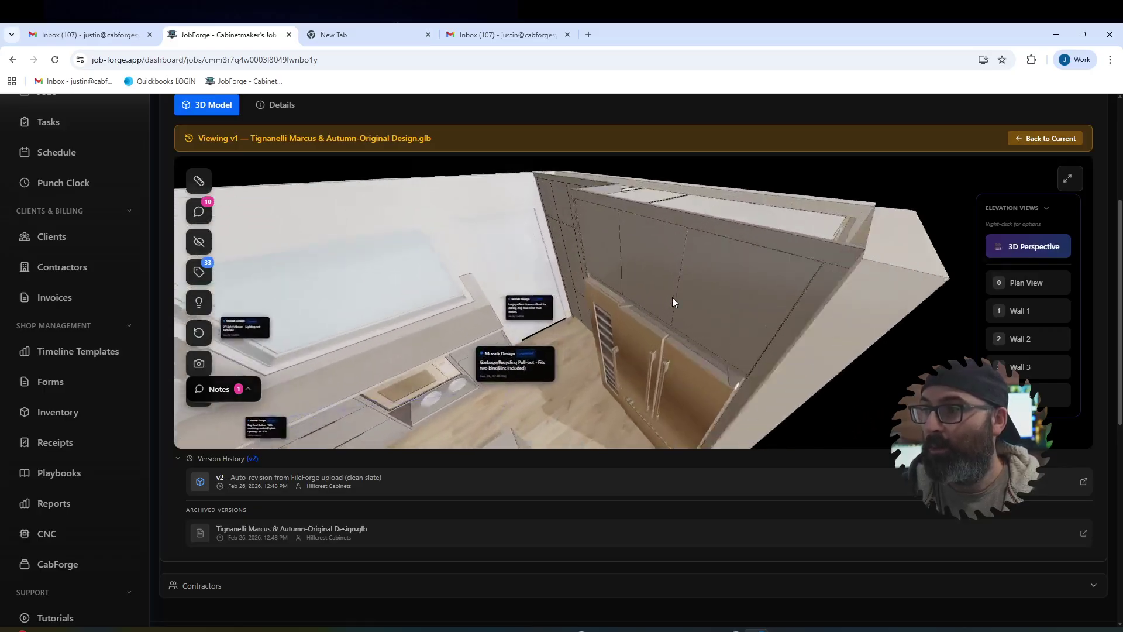
{"action": "right_click", "coordinate": [650, 275]}
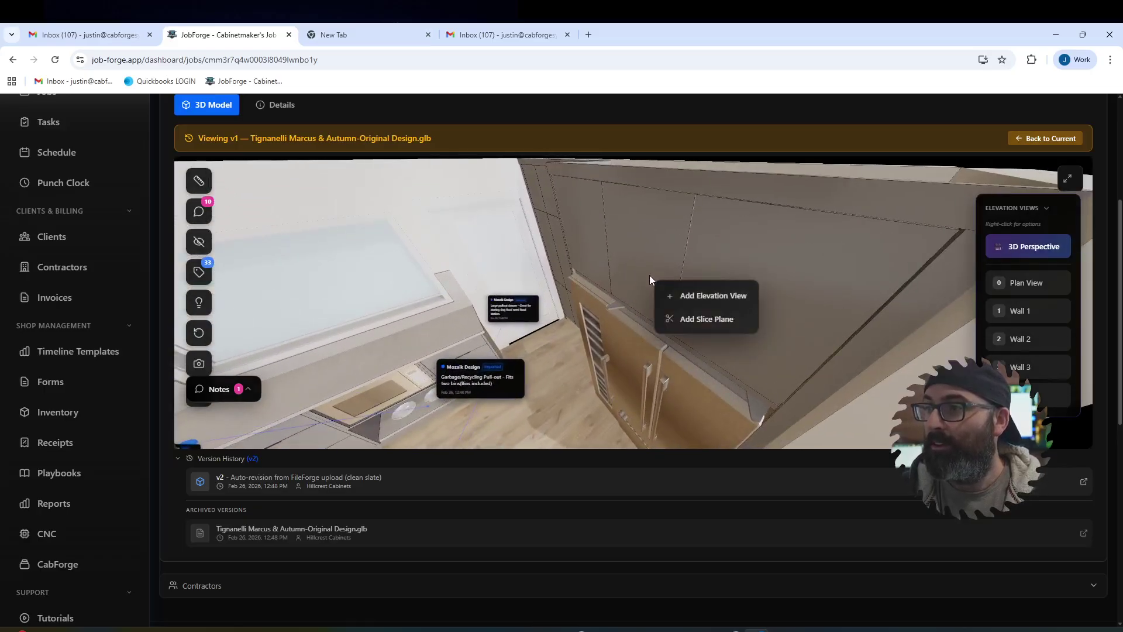
{"action": "left_click", "coordinate": [677, 296]}
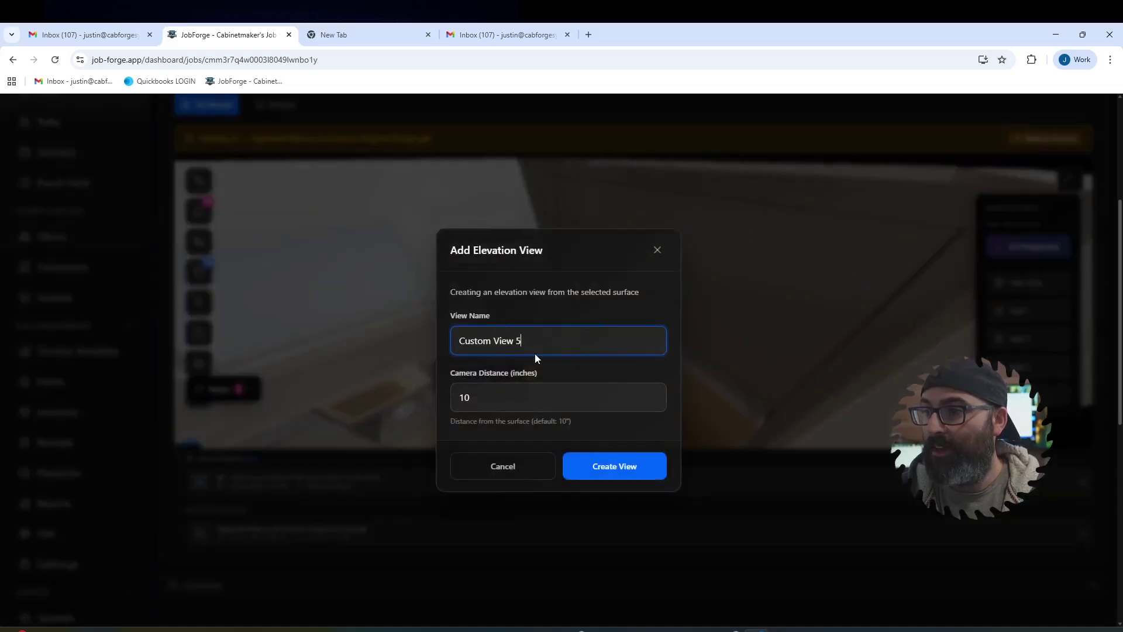
{"action": "key", "text": "ctrl+a"}
{"action": "type", "text": "Fri"}
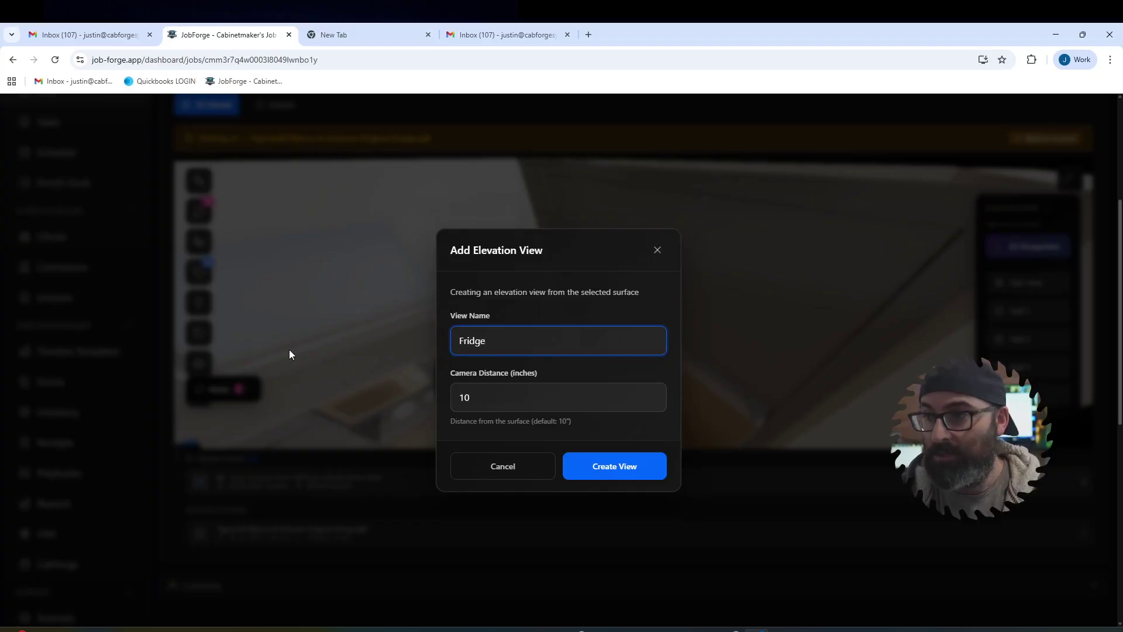
{"action": "left_click", "coordinate": [597, 479]}
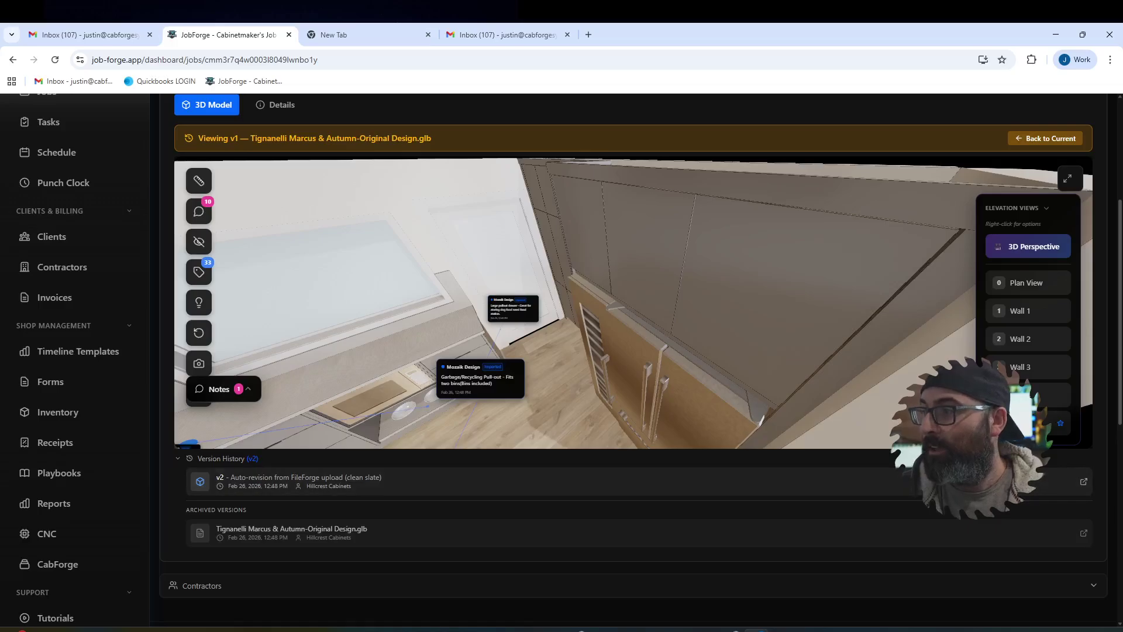
Step: Examine the Fridge elevation and its dimensions, comparing it with the wall elevation views of the v1 model
{"action": "left_click", "coordinate": [1027, 423]}
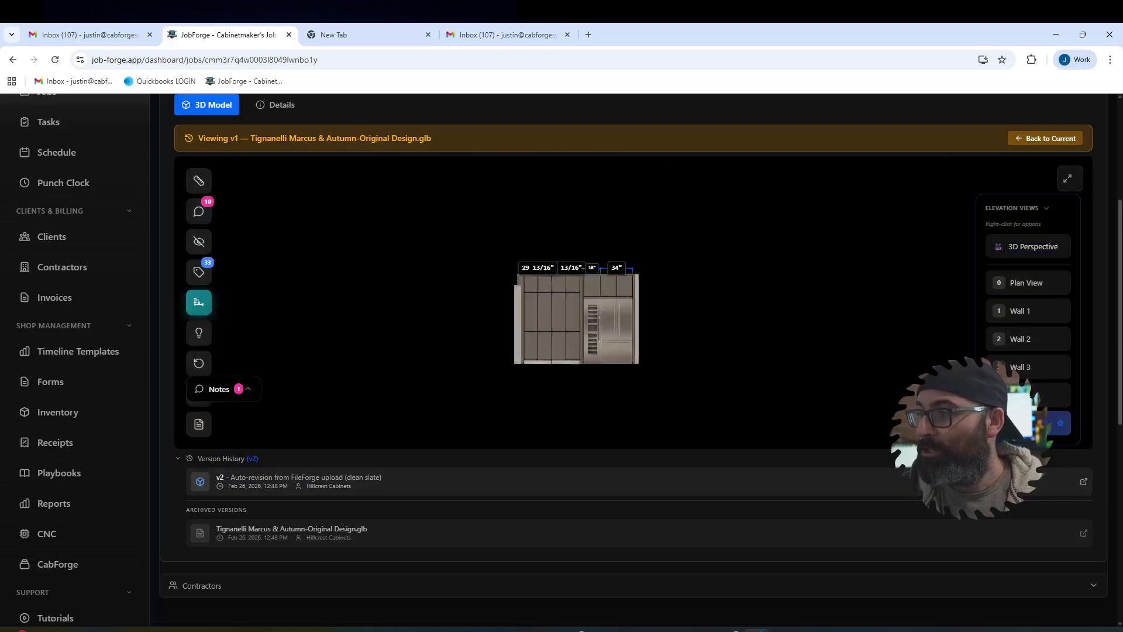
{"action": "left_click", "coordinate": [1020, 369]}
{"action": "left_click", "coordinate": [1020, 339]}
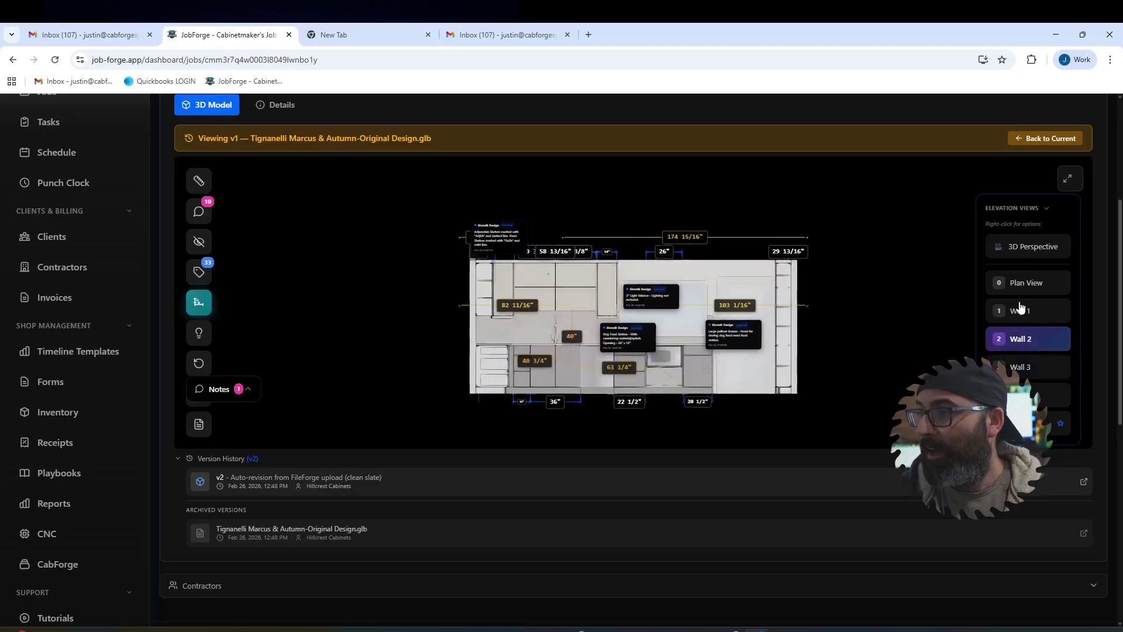
{"action": "left_click", "coordinate": [1019, 308]}
{"action": "left_click", "coordinate": [1028, 395]}
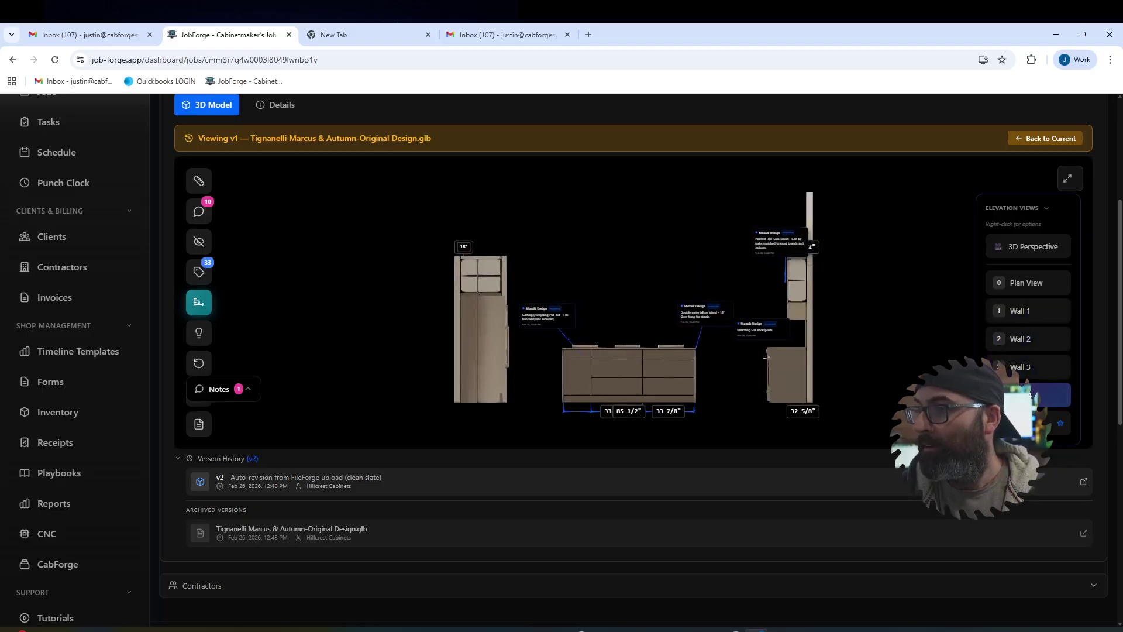
{"action": "left_click", "coordinate": [1028, 422]}
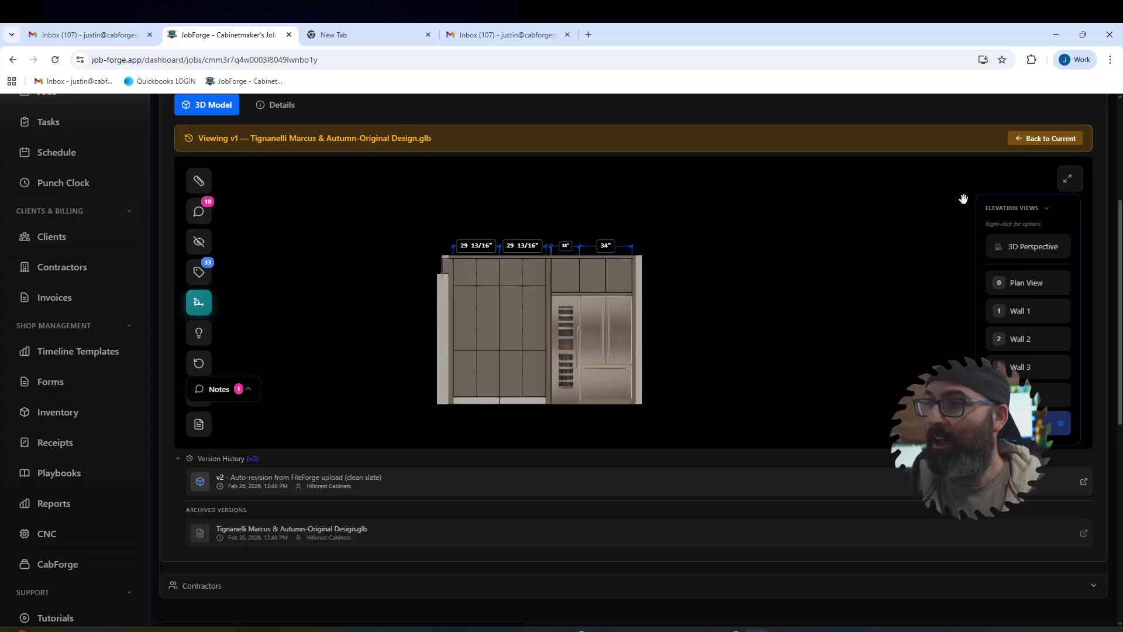
{"action": "scroll", "coordinate": [928, 247], "scroll_direction": "up", "scroll_amount": 4}
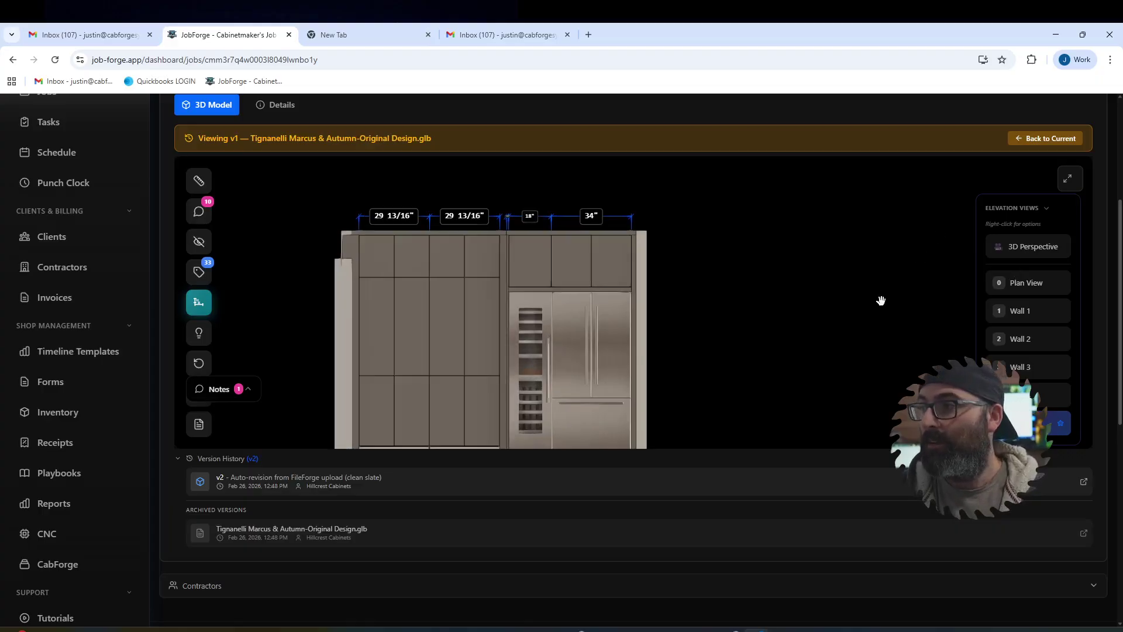
{"action": "scroll", "coordinate": [878, 303], "scroll_direction": "down", "scroll_amount": 2}
{"action": "left_click_drag", "start_coordinate": [600, 354], "coordinate": [596, 370]}
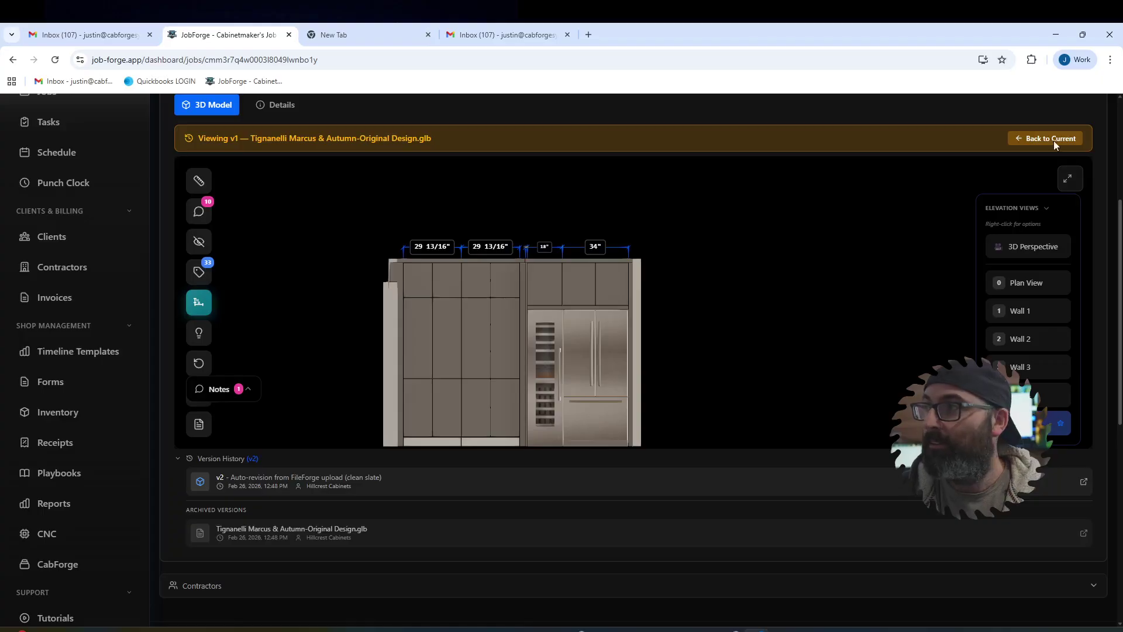
Step: Return to the current version of the model and examine the kitchen and its notes from several viewpoints
{"action": "left_click", "coordinate": [1054, 143]}
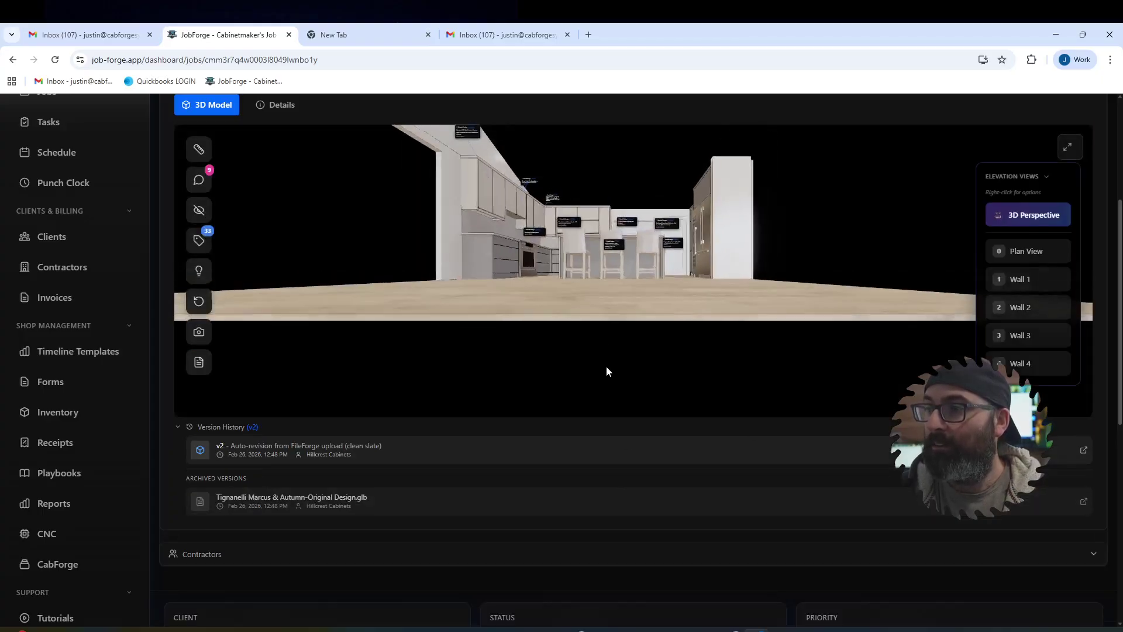
{"action": "scroll", "coordinate": [606, 366], "scroll_direction": "down", "scroll_amount": 3}
{"action": "scroll", "coordinate": [665, 273], "scroll_direction": "up", "scroll_amount": 5}
{"action": "left_click_drag", "start_coordinate": [664, 277], "coordinate": [705, 311]}
{"action": "scroll", "coordinate": [693, 245], "scroll_direction": "up", "scroll_amount": 2}
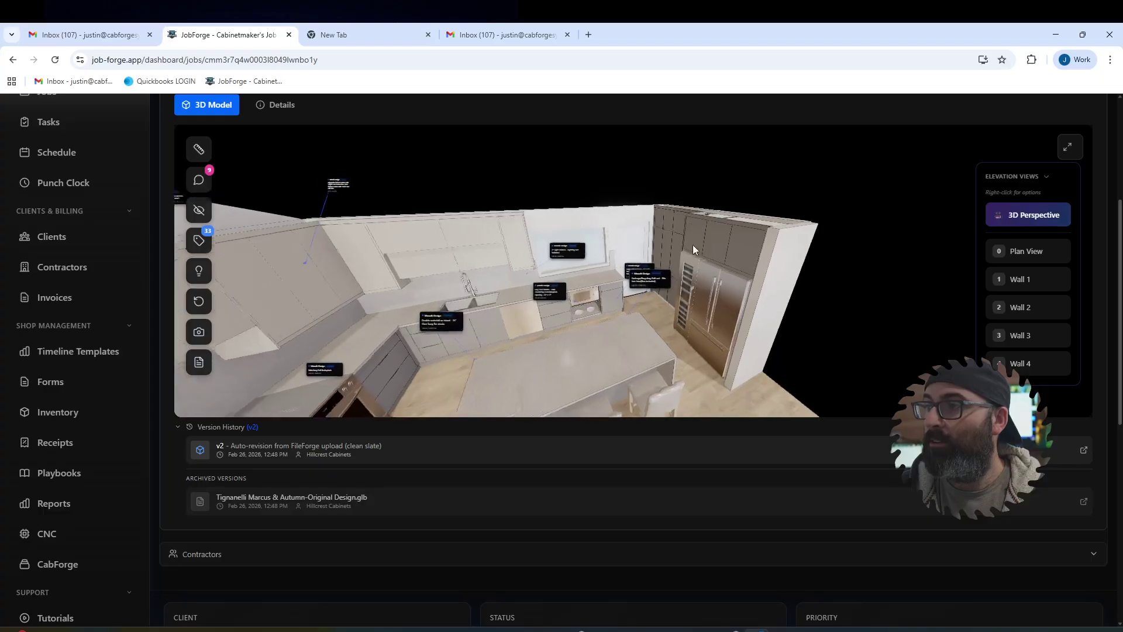
{"action": "scroll", "coordinate": [692, 244], "scroll_direction": "down", "scroll_amount": 3}
{"action": "scroll", "coordinate": [422, 261], "scroll_direction": "up", "scroll_amount": 5}
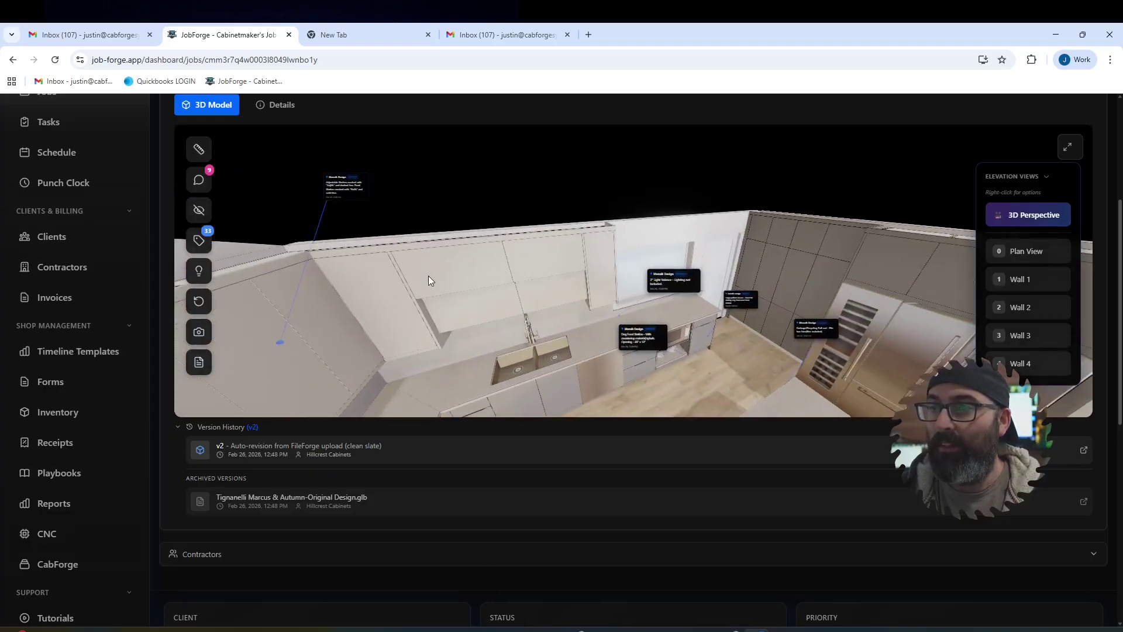
{"action": "left_click_drag", "start_coordinate": [428, 275], "coordinate": [540, 291]}
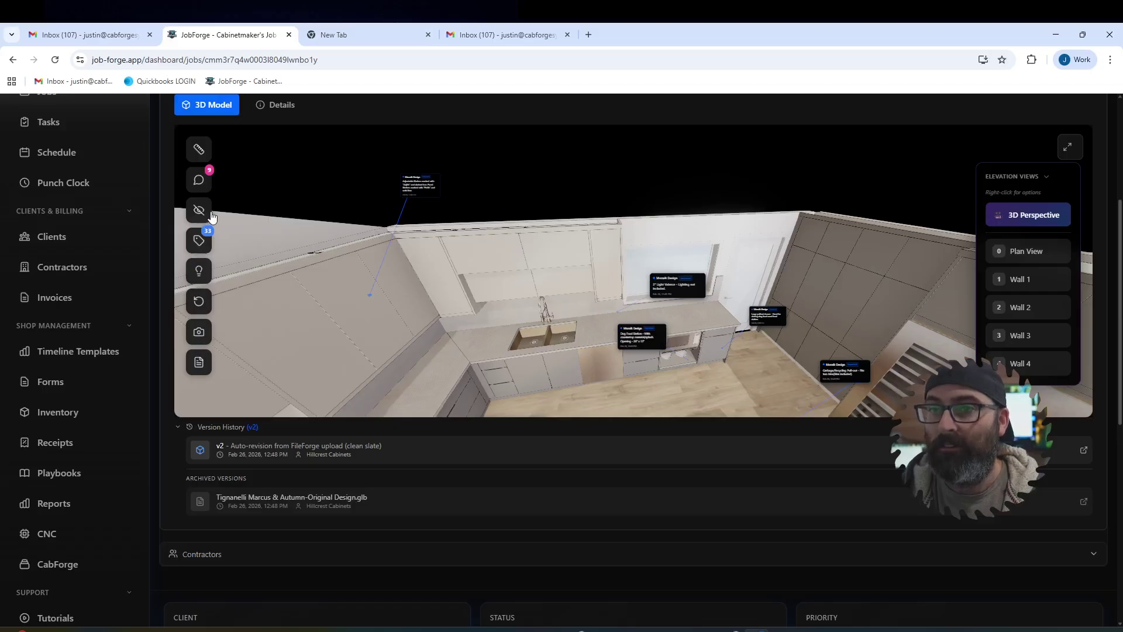
Step: Add a medium-priority note reading "test 2" on the upper cabinets above the sink in the current v2 model
{"action": "left_click", "coordinate": [199, 180]}
{"action": "left_click", "coordinate": [485, 258]}
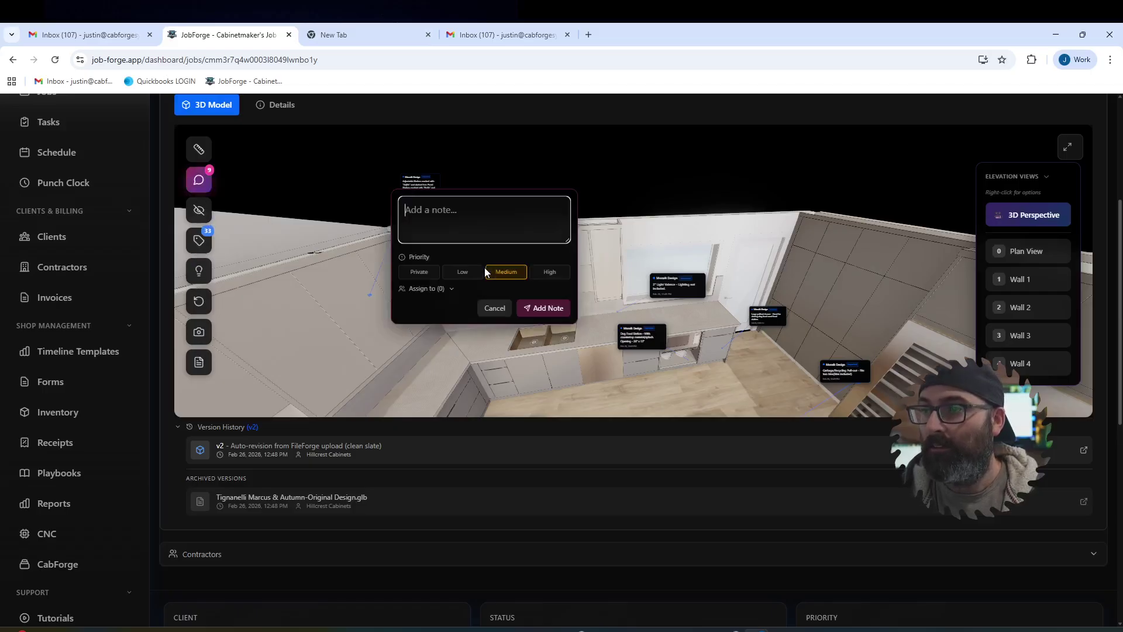
{"action": "type", "text": "test 2"}
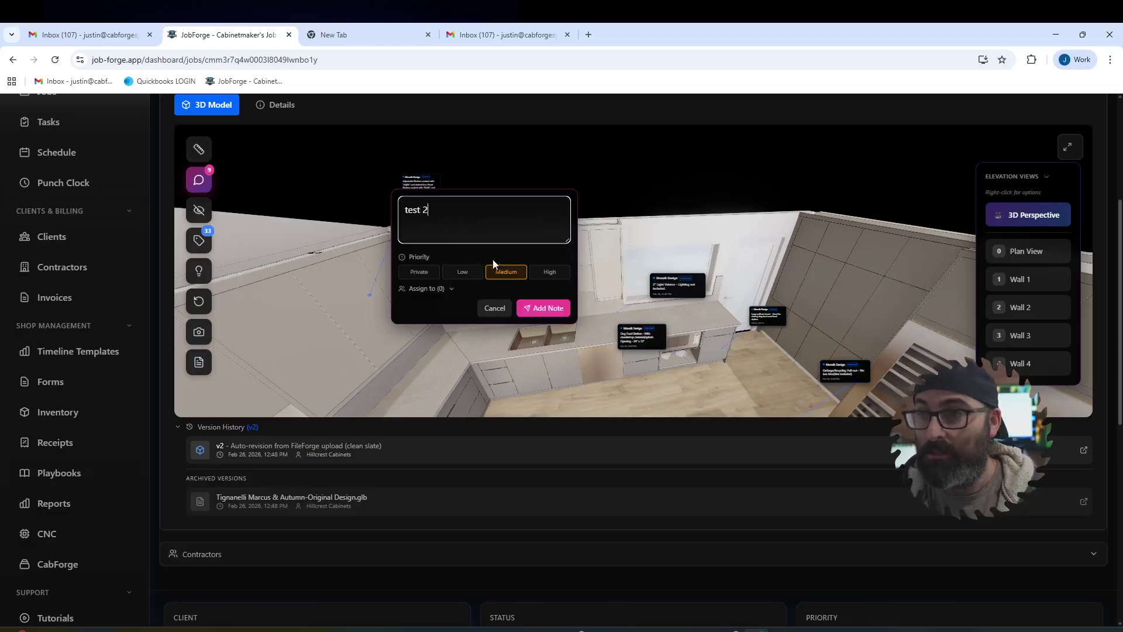
{"action": "left_click", "coordinate": [540, 309]}
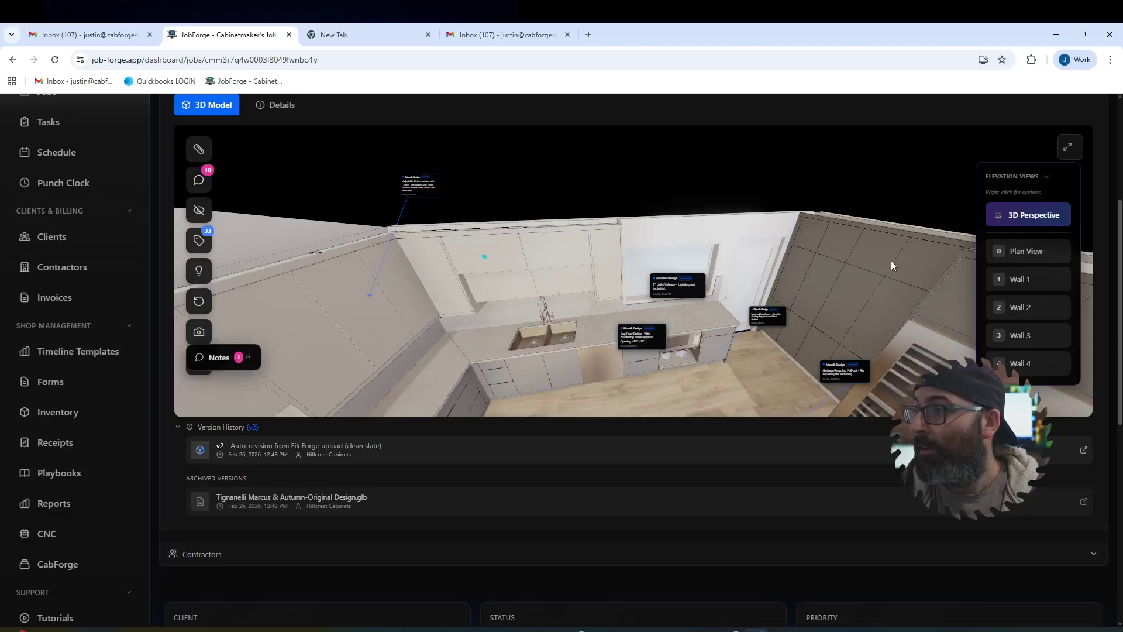
Step: Create an elevation view named "test" from the base cabinet fronts below the sink, with a camera distance of 10 inches
{"action": "scroll", "coordinate": [655, 293], "scroll_direction": "down", "scroll_amount": 4}
{"action": "scroll", "coordinate": [523, 312], "scroll_direction": "up", "scroll_amount": 3}
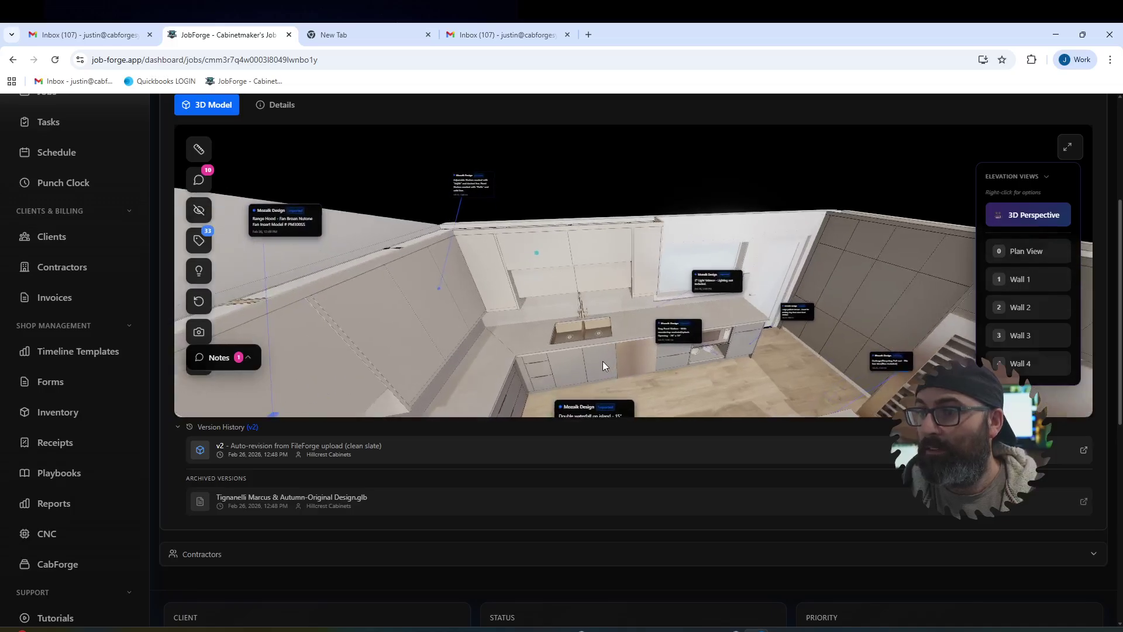
{"action": "right_click", "coordinate": [594, 366]}
{"action": "left_click", "coordinate": [623, 383]}
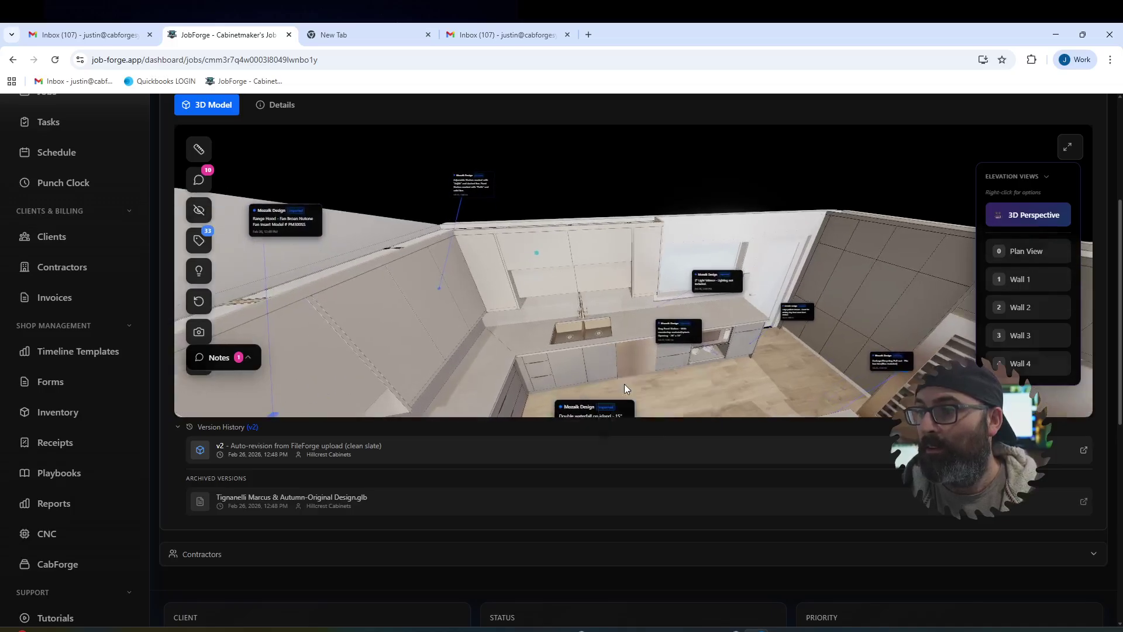
{"action": "triple_click", "coordinate": [531, 347]}
{"action": "type", "text": "test"}
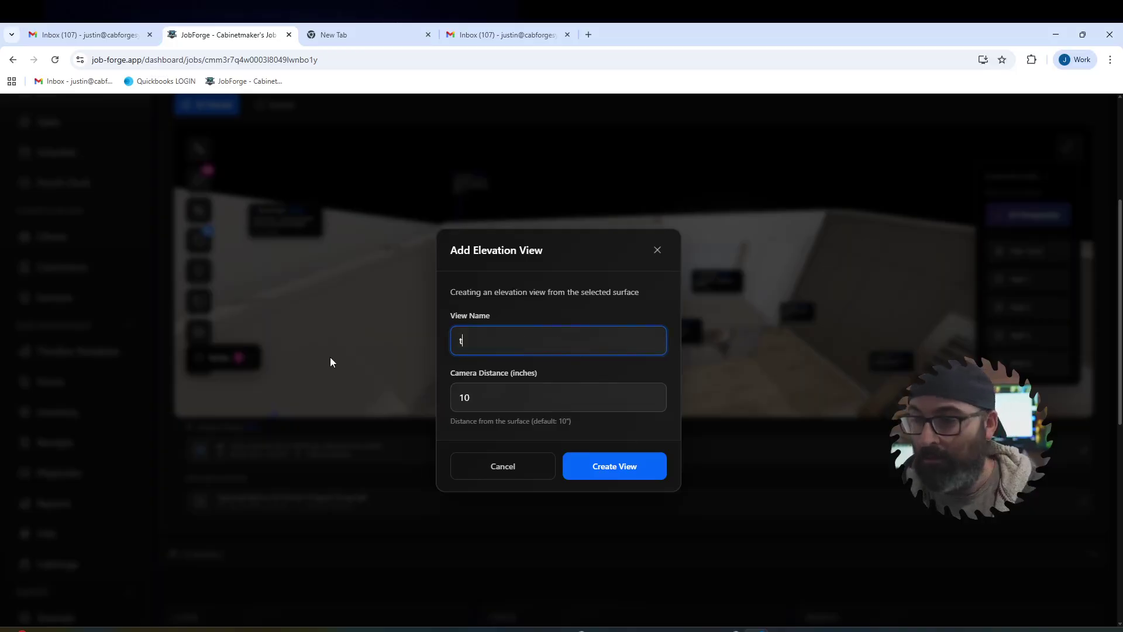
{"action": "left_click", "coordinate": [608, 465]}
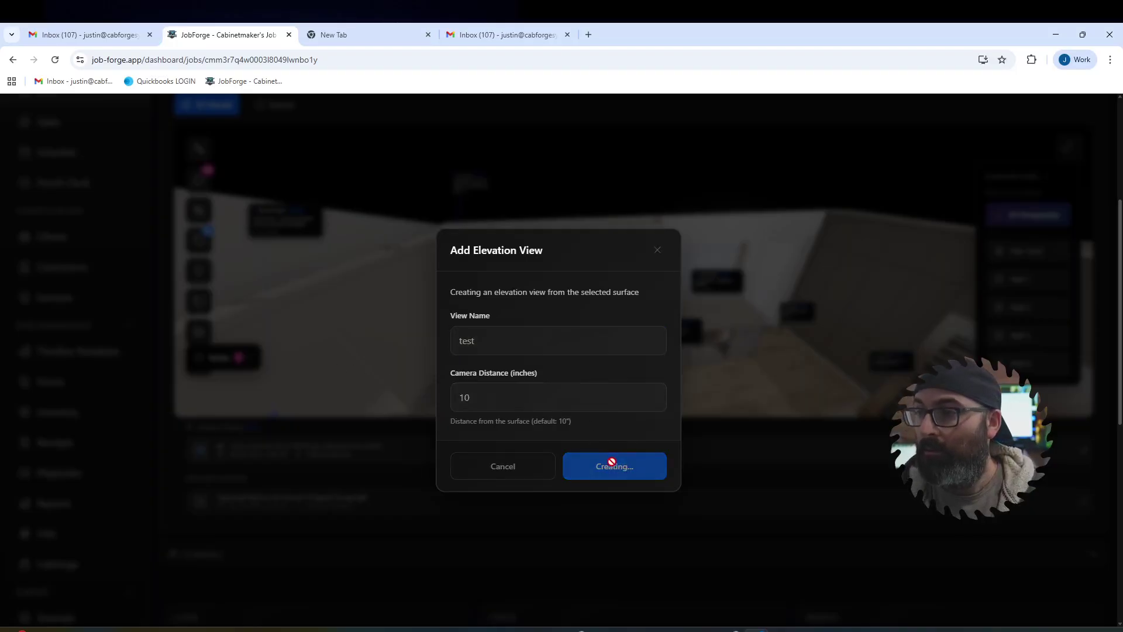
Step: Examine the test elevation's dimensions and notes at several zoom levels, and return to the 3D perspective
{"action": "left_click", "coordinate": [1020, 390]}
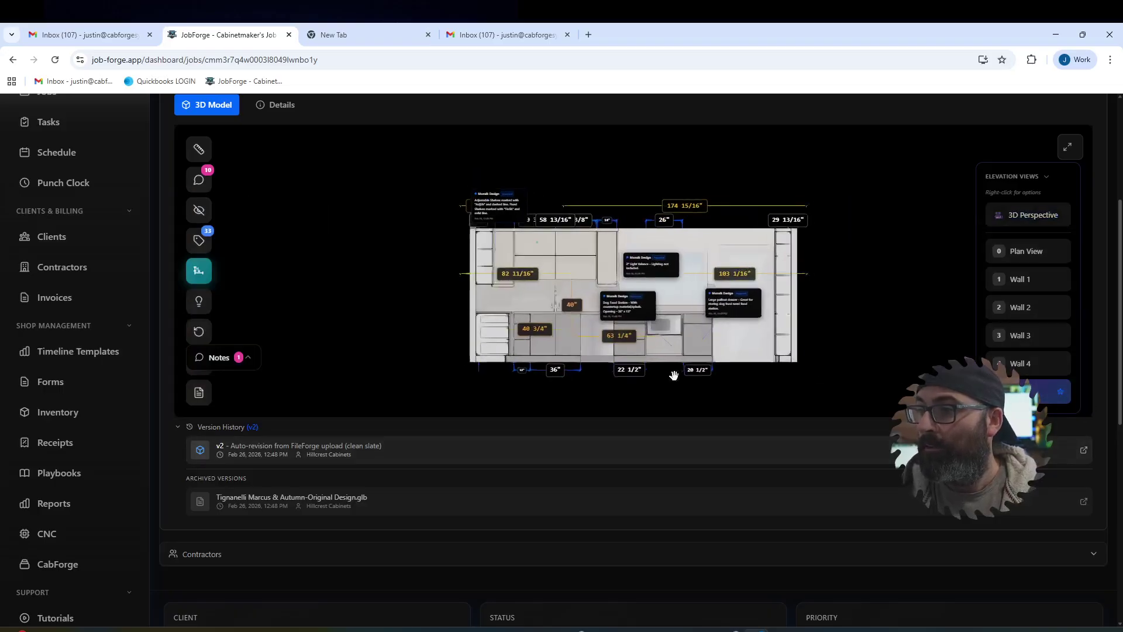
{"action": "scroll", "coordinate": [620, 398], "scroll_direction": "up", "scroll_amount": 4}
{"action": "scroll", "coordinate": [621, 397], "scroll_direction": "up", "scroll_amount": 6}
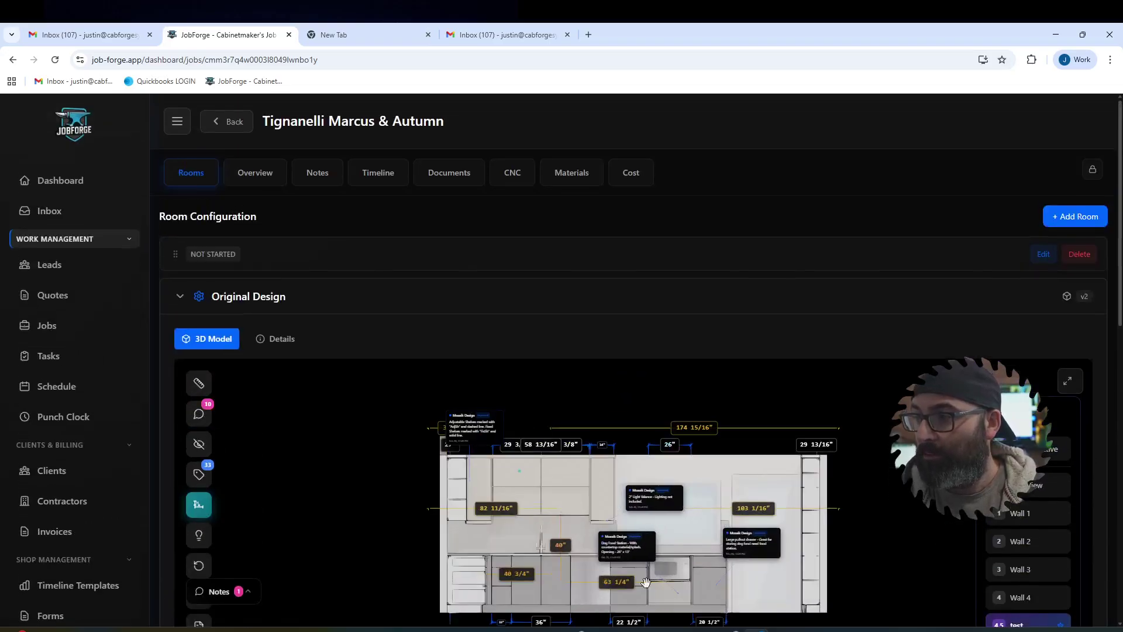
{"action": "scroll", "coordinate": [621, 517], "scroll_direction": "down", "scroll_amount": 6}
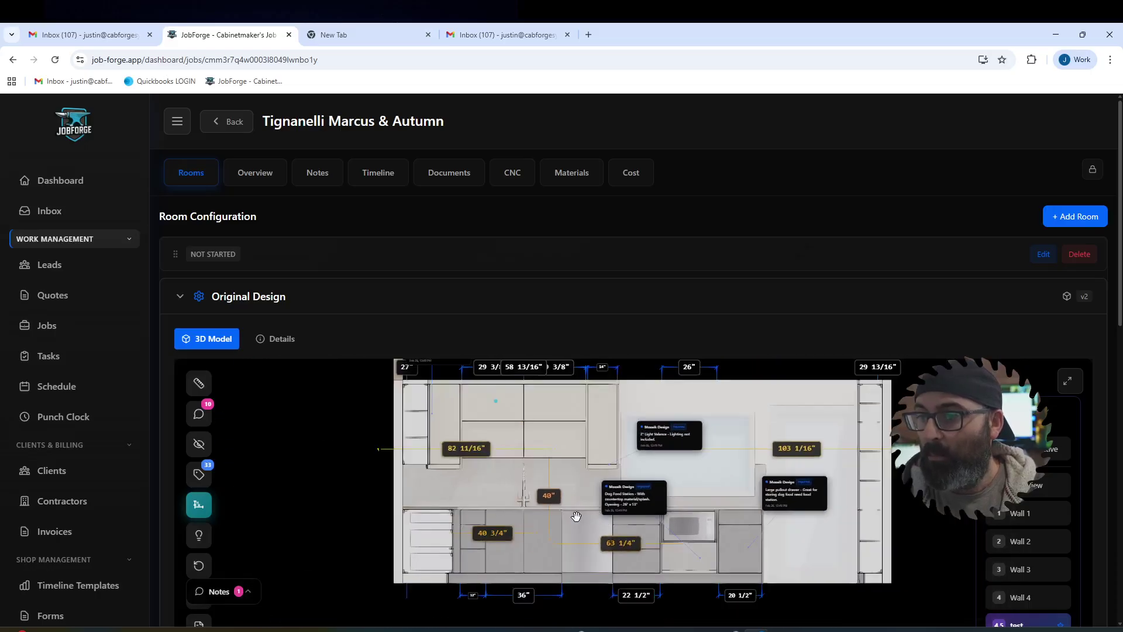
{"action": "left_click_drag", "start_coordinate": [672, 455], "coordinate": [655, 471]}
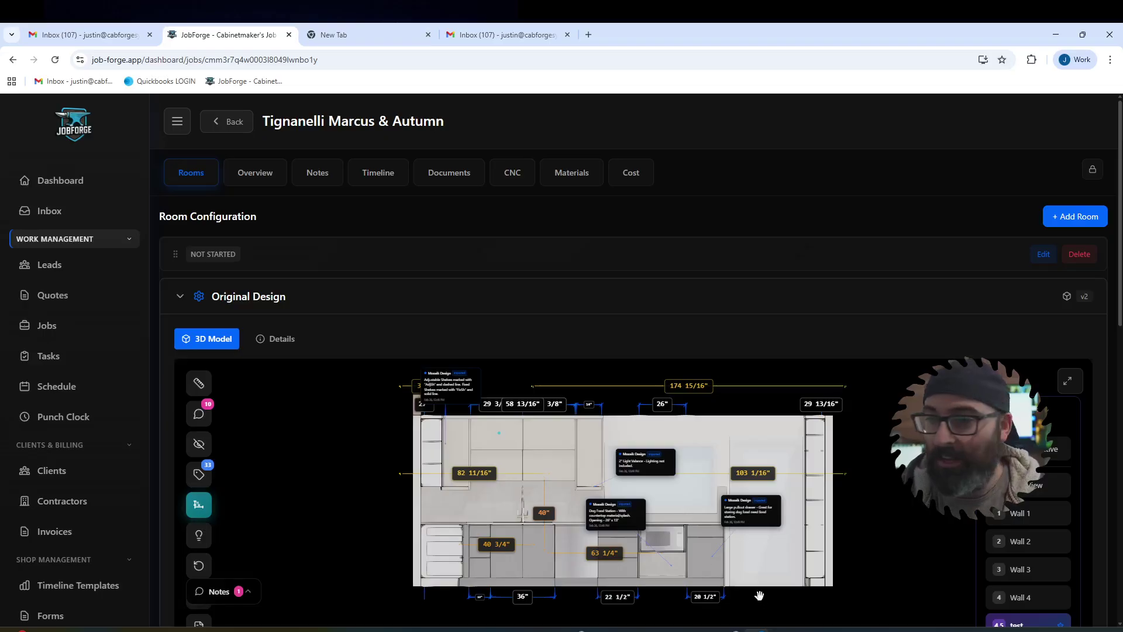
{"action": "scroll", "coordinate": [634, 505], "scroll_direction": "down", "scroll_amount": 3}
{"action": "scroll", "coordinate": [626, 497], "scroll_direction": "up", "scroll_amount": 5}
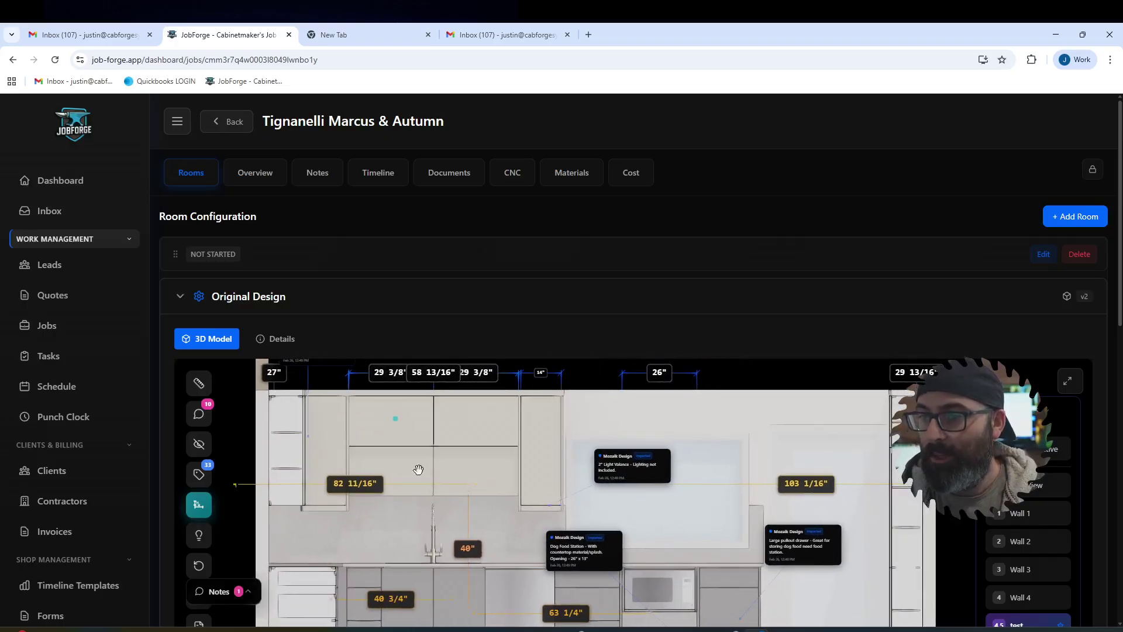
{"action": "scroll", "coordinate": [579, 507], "scroll_direction": "down", "scroll_amount": 3}
{"action": "scroll", "coordinate": [578, 507], "scroll_direction": "up", "scroll_amount": 3}
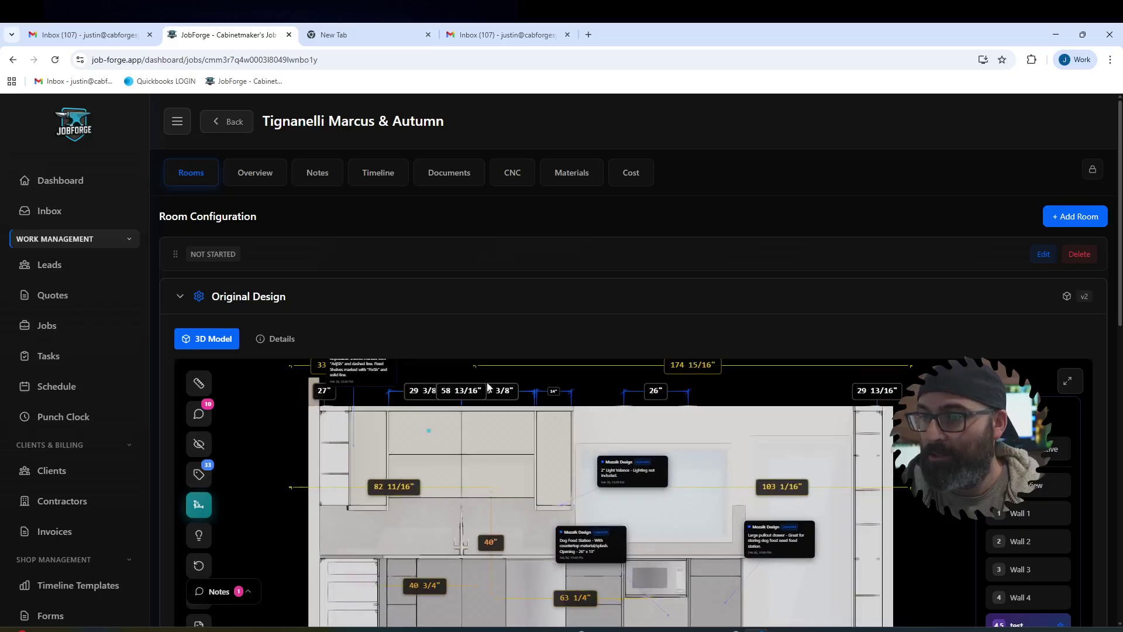
{"action": "scroll", "coordinate": [504, 491], "scroll_direction": "down", "scroll_amount": 2}
{"action": "scroll", "coordinate": [517, 465], "scroll_direction": "down", "scroll_amount": 2}
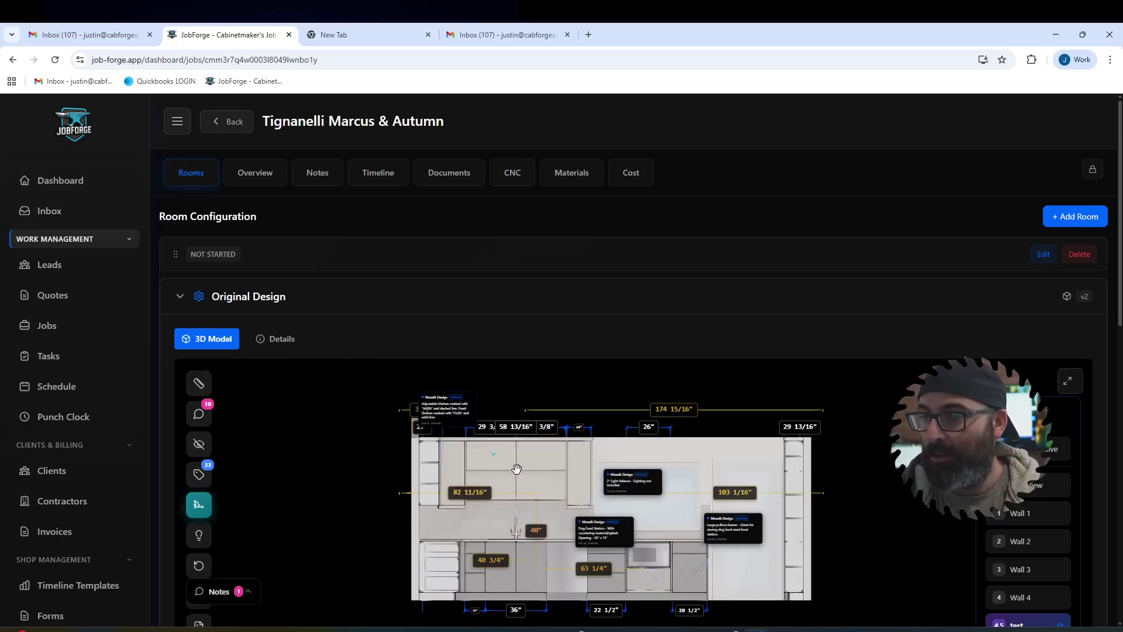
{"action": "scroll", "coordinate": [517, 469], "scroll_direction": "up", "scroll_amount": 3}
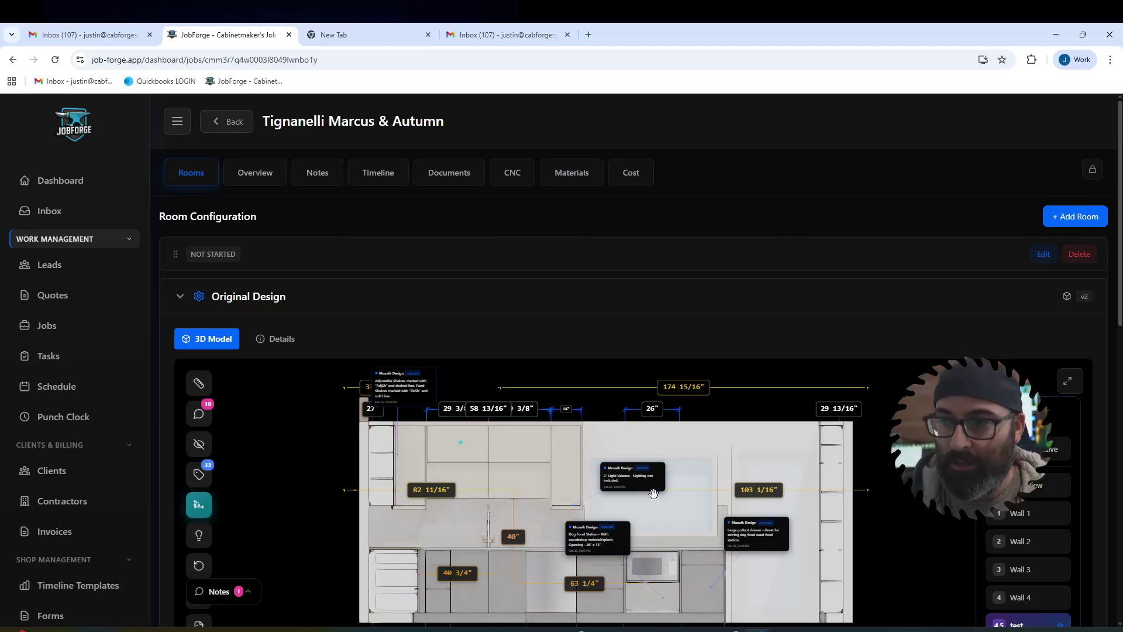
{"action": "scroll", "coordinate": [690, 503], "scroll_direction": "down", "scroll_amount": 1}
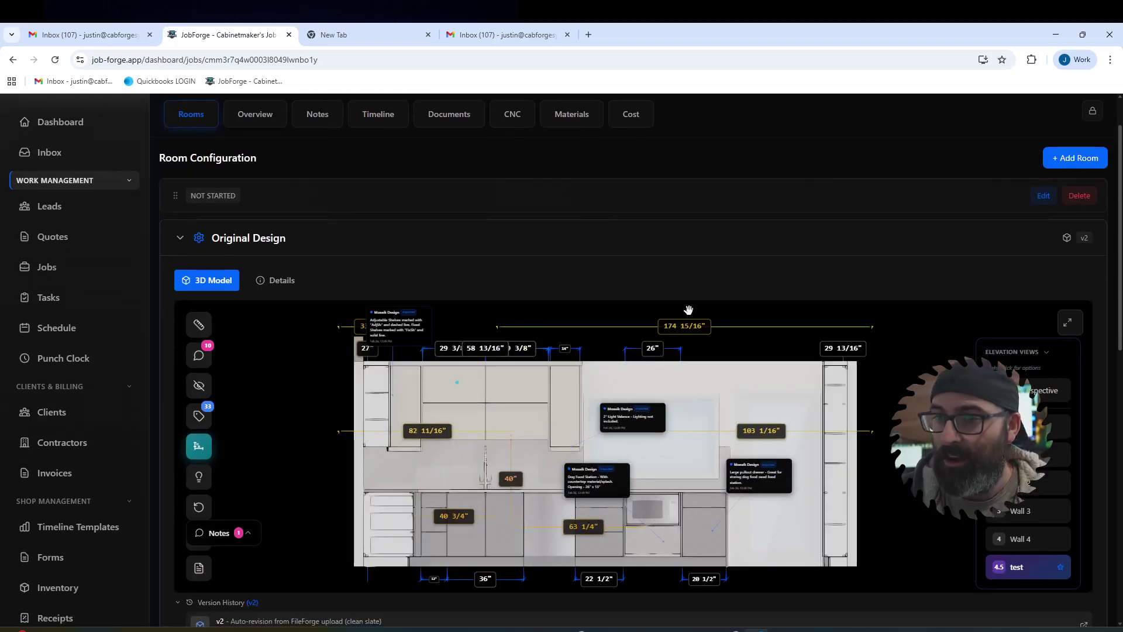
{"action": "scroll", "coordinate": [348, 283], "scroll_direction": "down", "scroll_amount": 1}
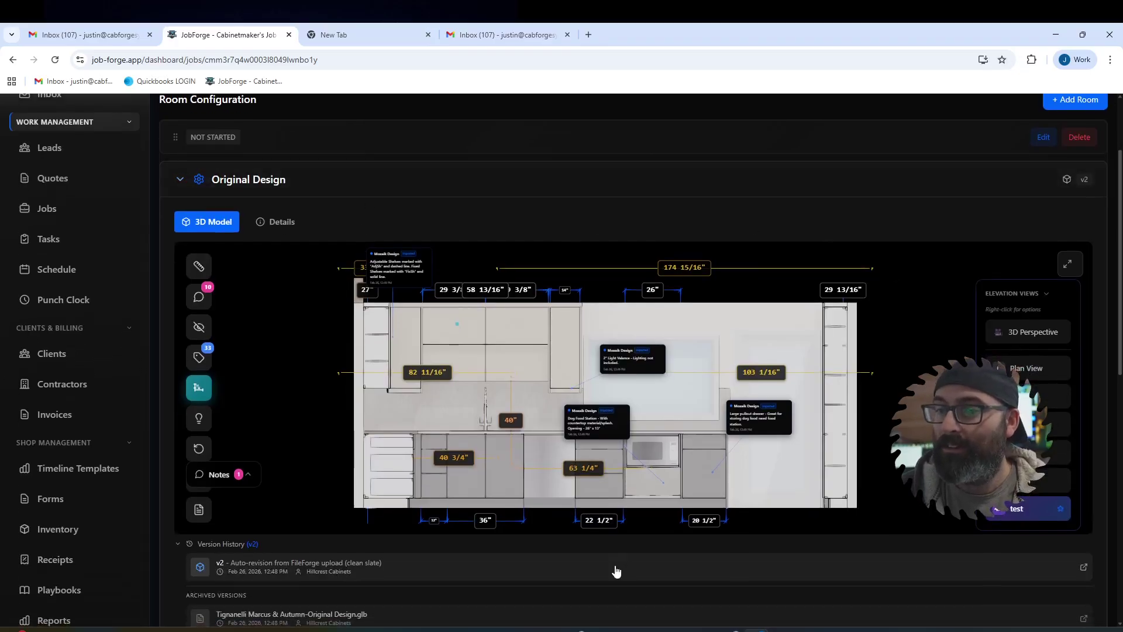
{"action": "left_click", "coordinate": [1033, 331]}
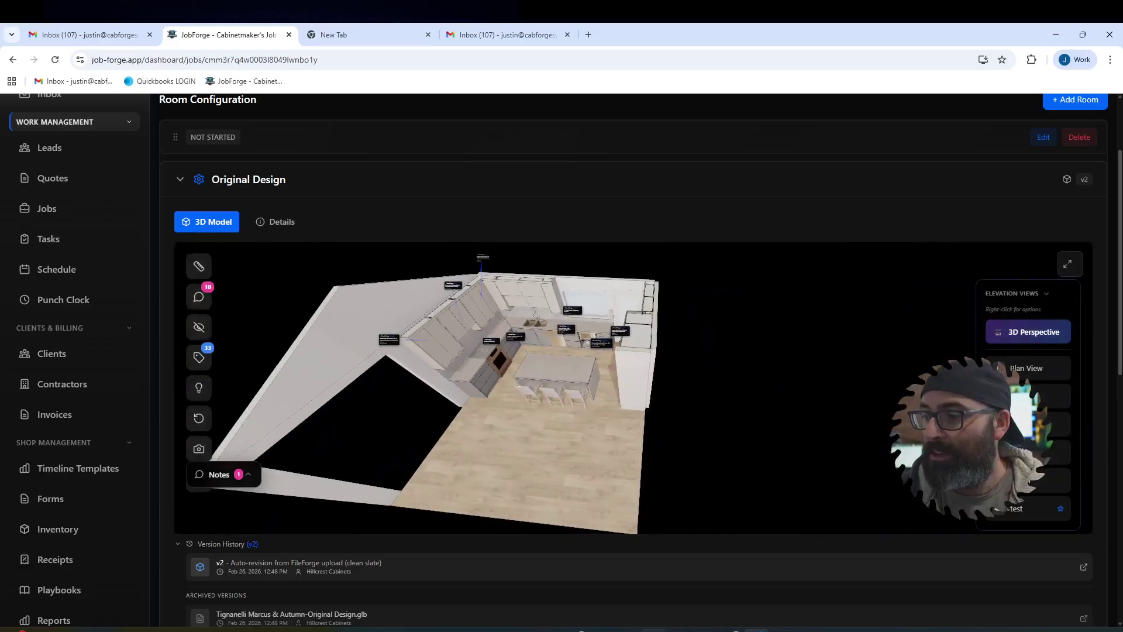
Step: Switch to Mozaik, export the Original Design room's 3D drawing, and upload it to the matched room as v3, keeping the user annotation and custom elevation view
{"action": "left_click", "coordinate": [696, 581]}
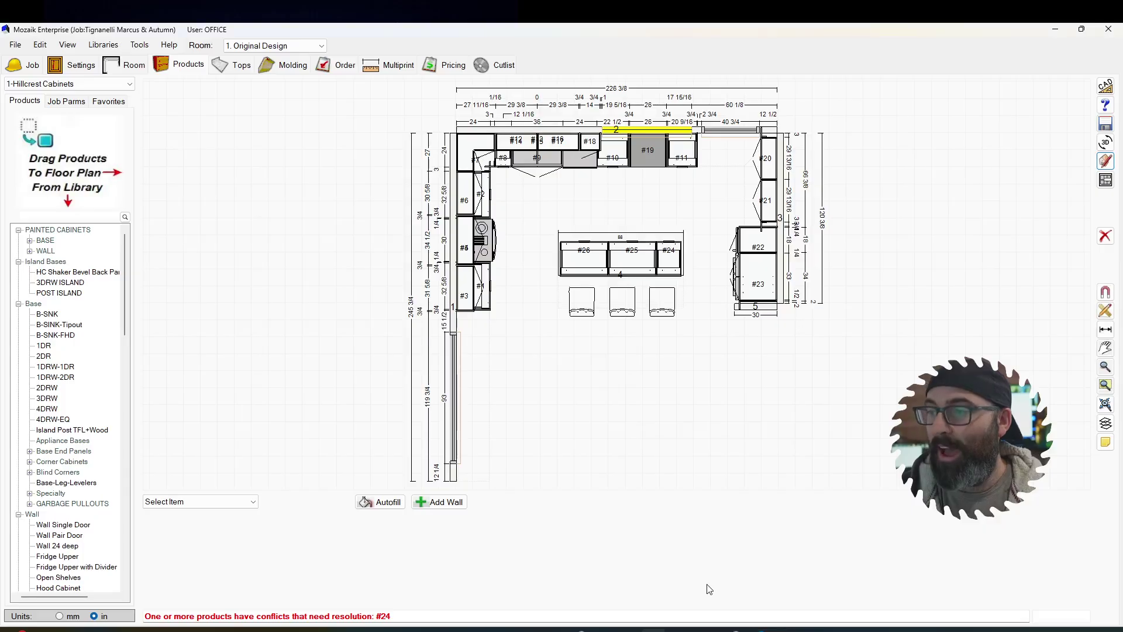
{"action": "left_click", "coordinate": [1103, 160]}
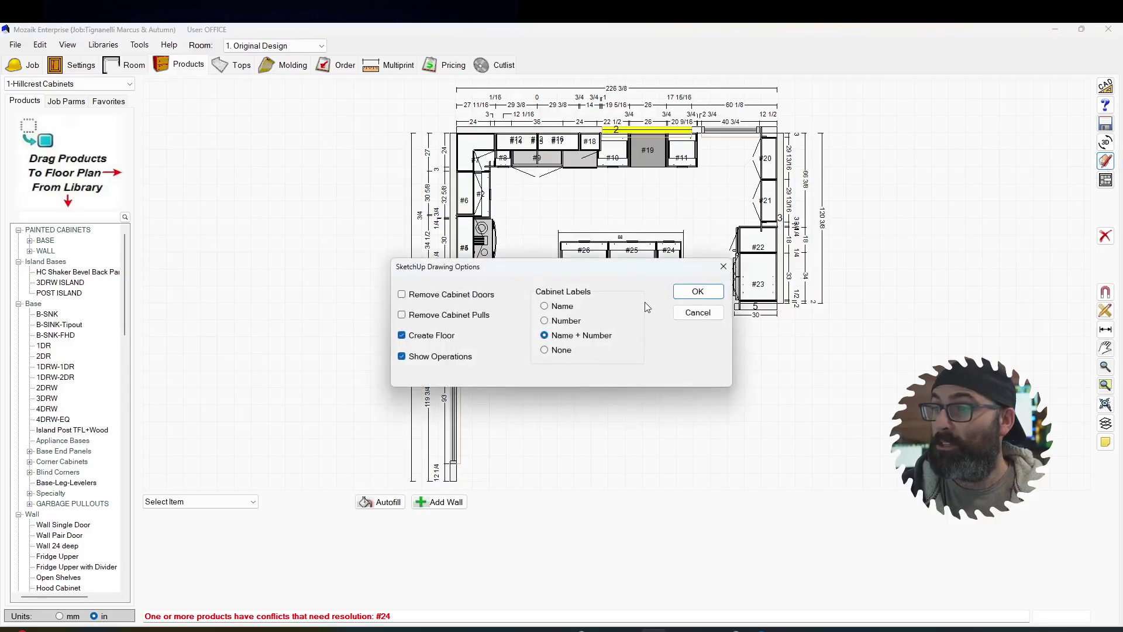
{"action": "left_click", "coordinate": [697, 292]}
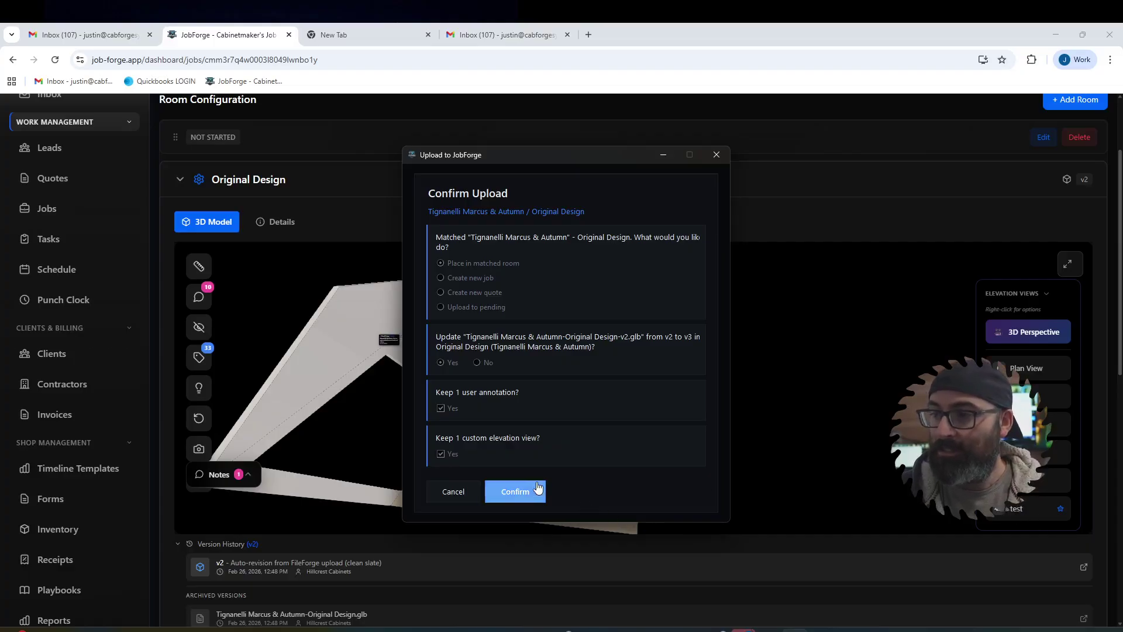
{"action": "left_click", "coordinate": [518, 492]}
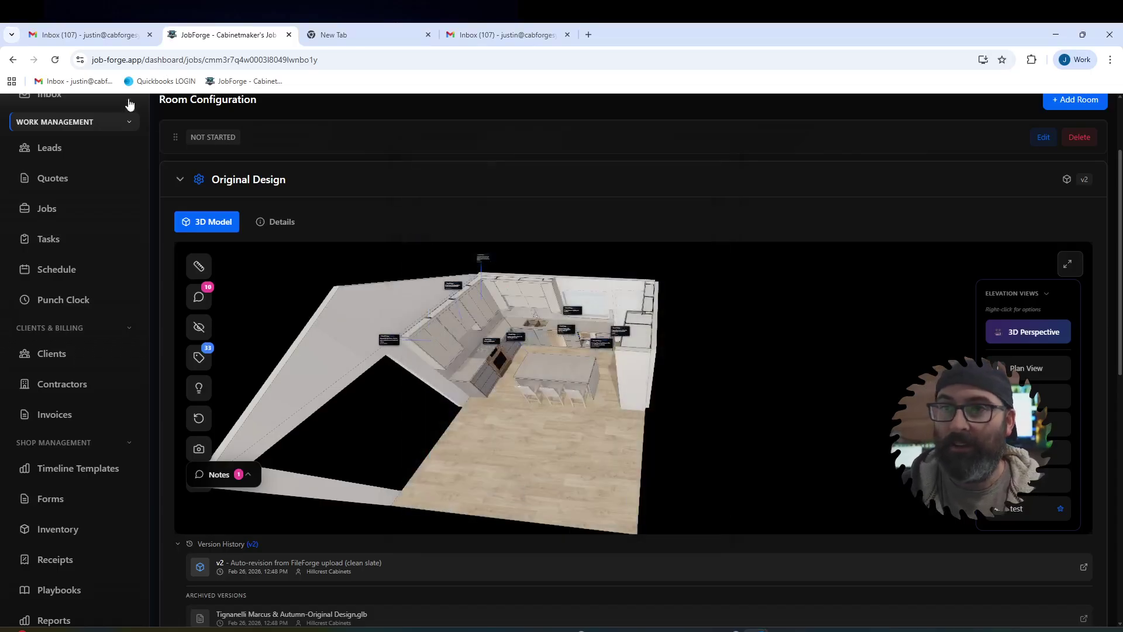
Step: Reload the job page, expand the Original Design room, dismiss the bug-fix notice, and show the test elevation of the v3 model
{"action": "left_click", "coordinate": [54, 60]}
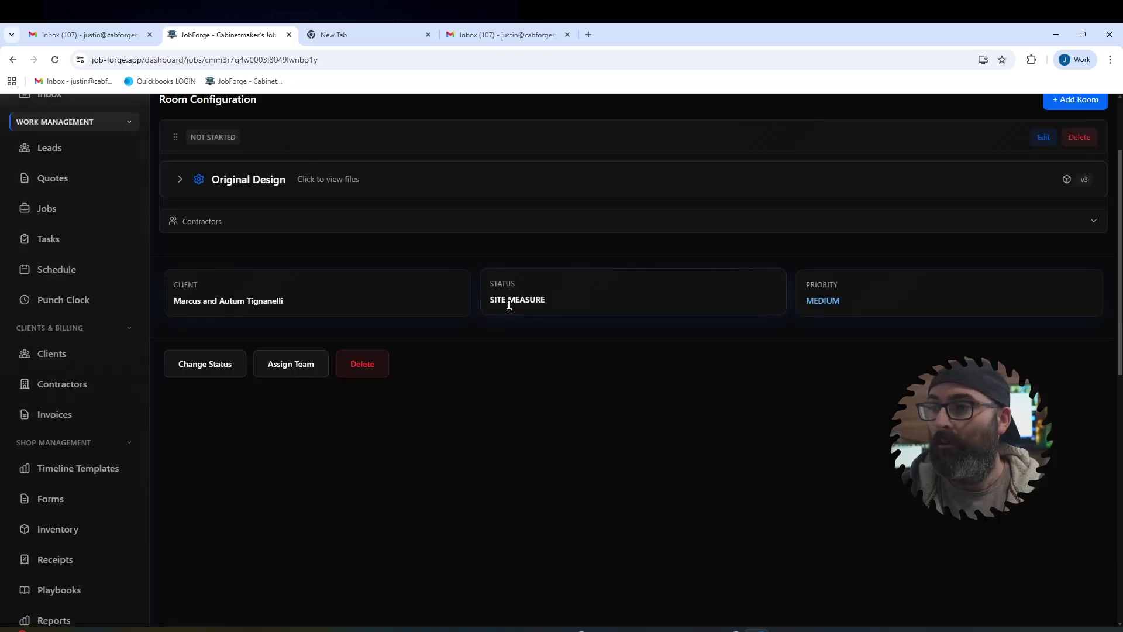
{"action": "left_click", "coordinate": [253, 181]}
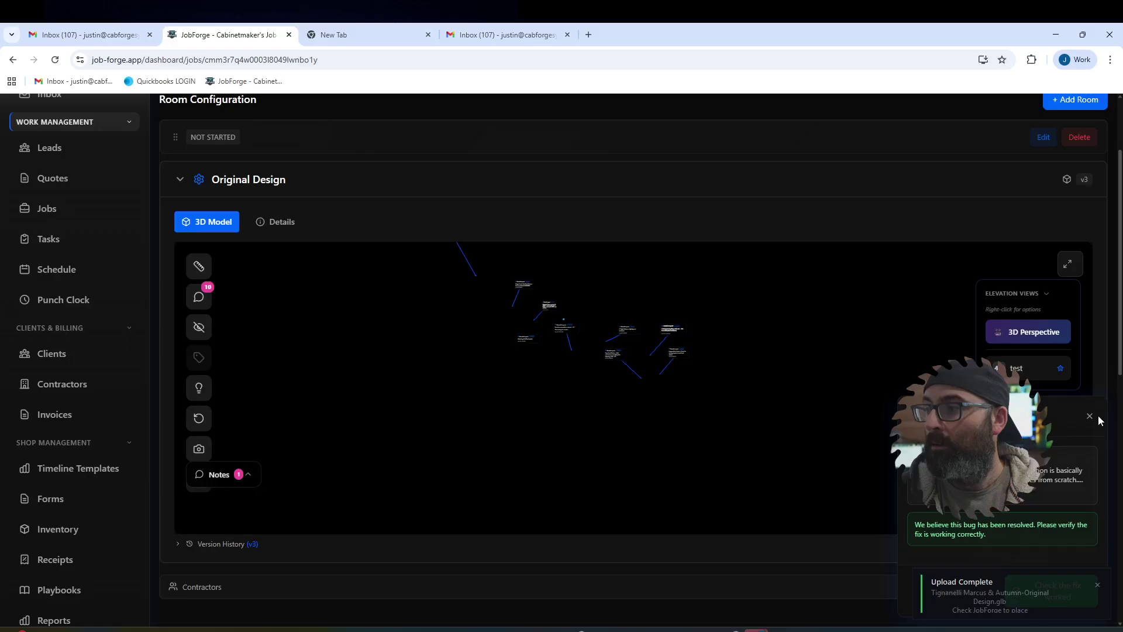
{"action": "left_click", "coordinate": [1090, 417]}
{"action": "left_click", "coordinate": [999, 513]}
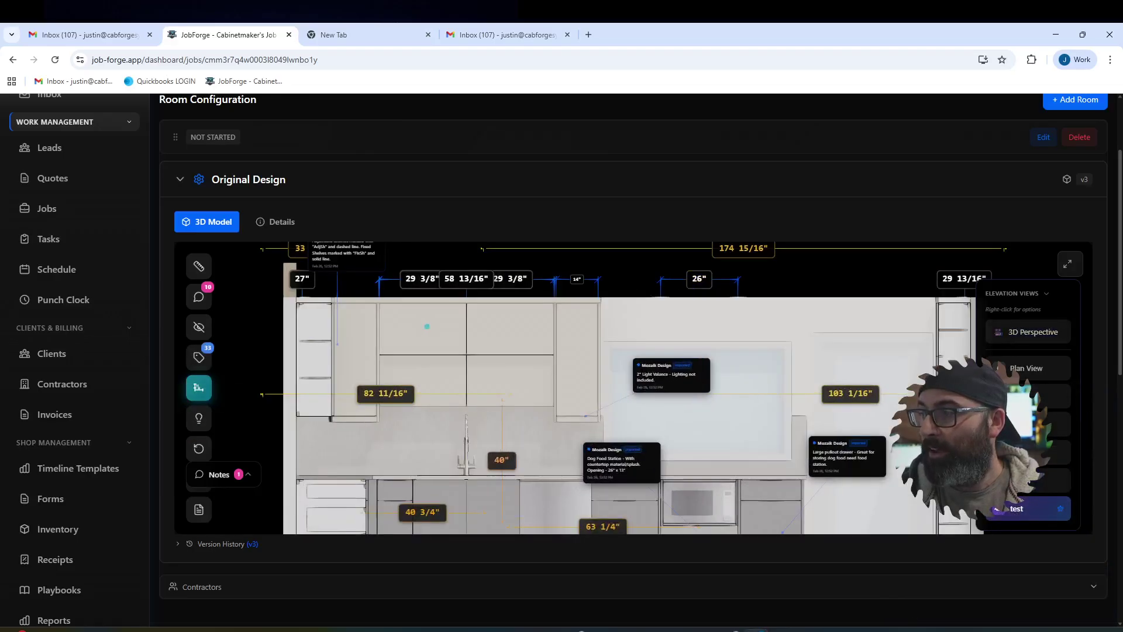
Step: Expand the notes list of the v3 model and check the carried-over note against its marker in the test elevation
{"action": "left_click", "coordinate": [227, 474]}
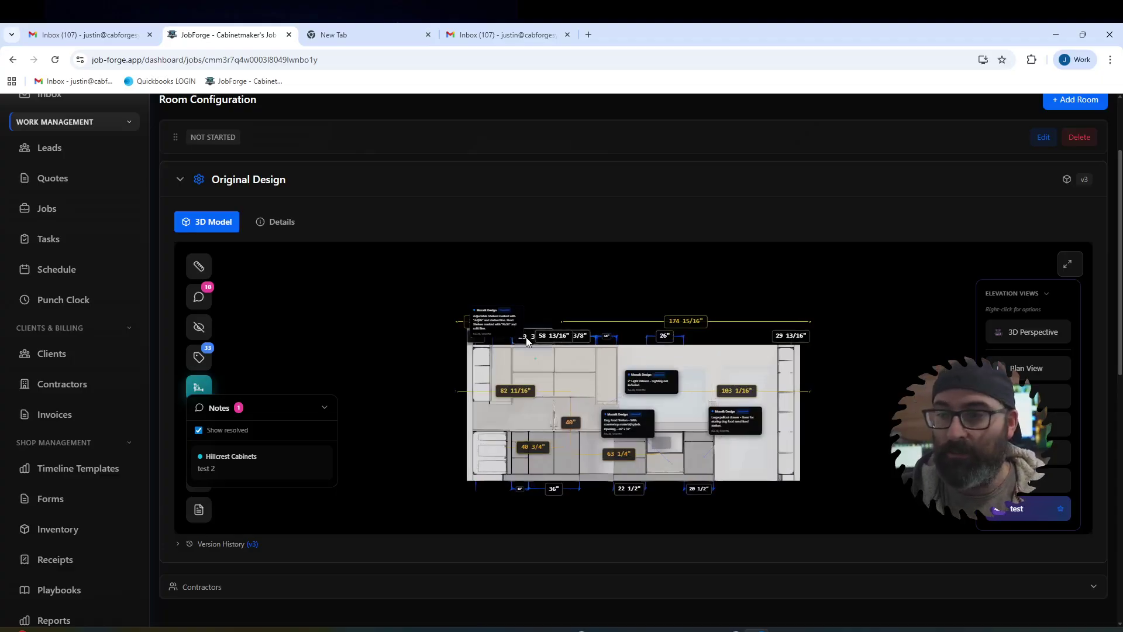
{"action": "scroll", "coordinate": [527, 341], "scroll_direction": "up", "scroll_amount": 3}
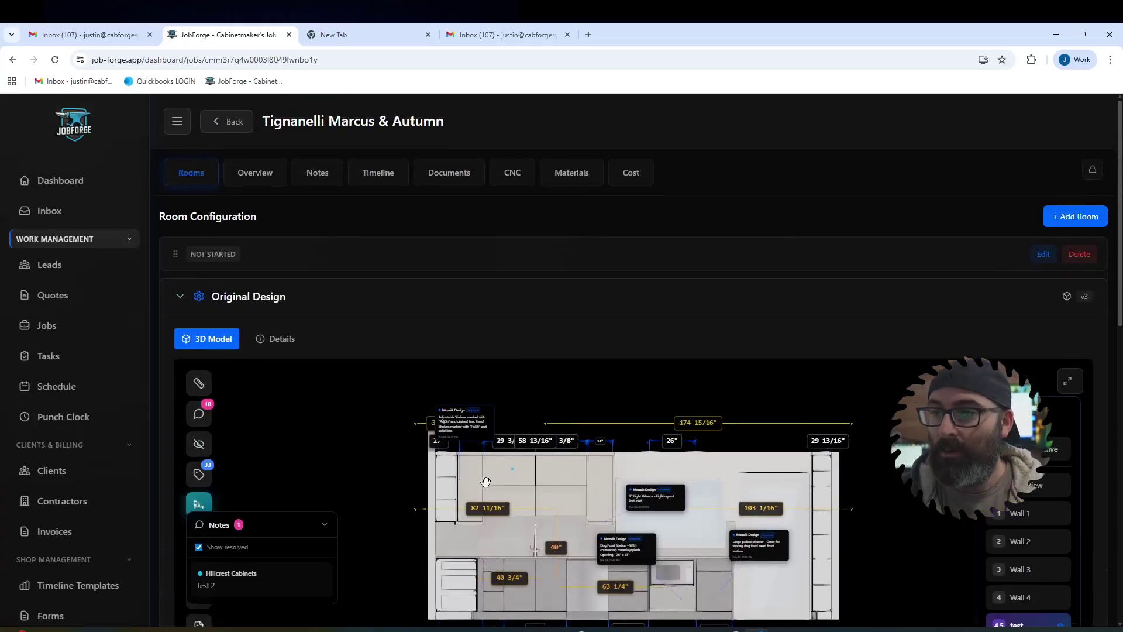
{"action": "scroll", "coordinate": [526, 240], "scroll_direction": "down", "scroll_amount": 1}
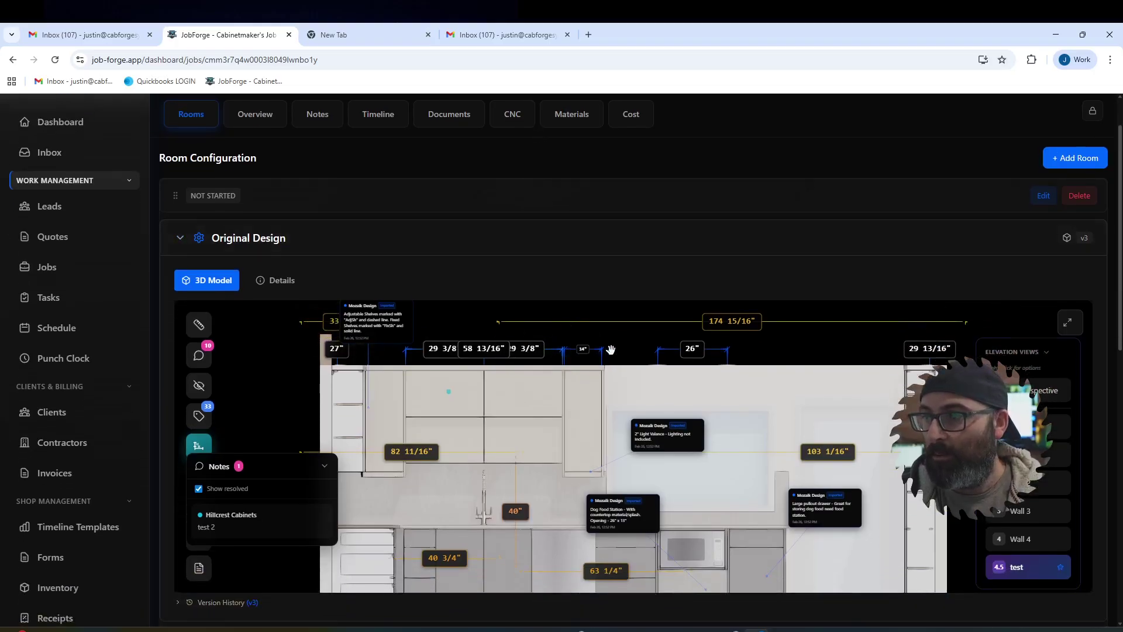
{"action": "scroll", "coordinate": [600, 350], "scroll_direction": "down", "scroll_amount": 1}
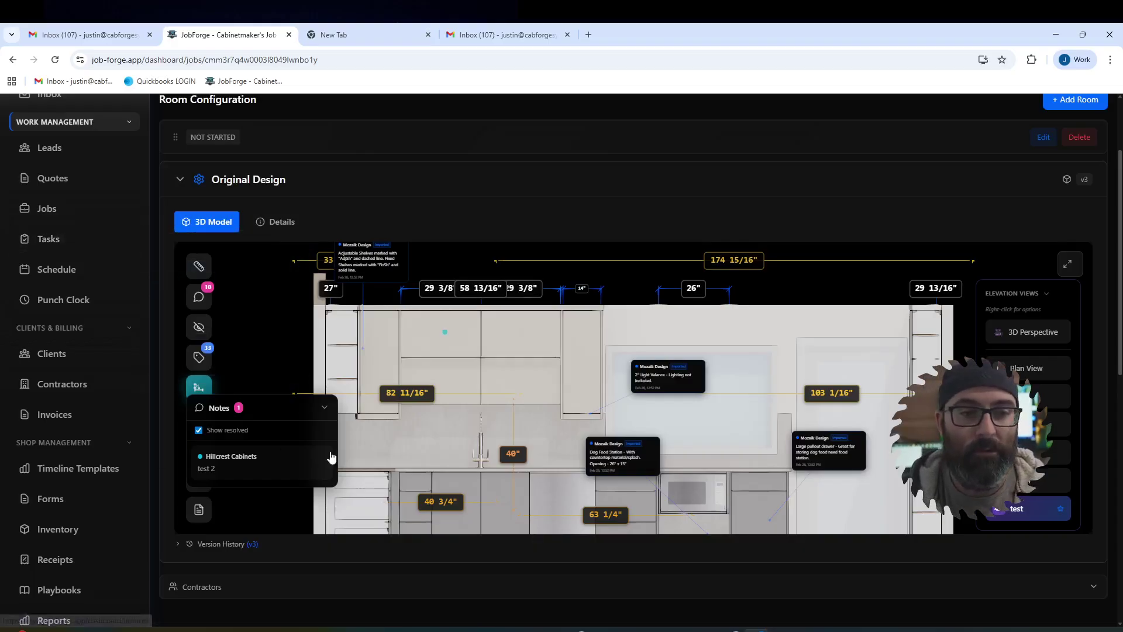
Step: Show the FileForge Watcher's system tray options, look over the job page, and collapse the Original Design room
{"action": "left_click", "coordinate": [979, 630]}
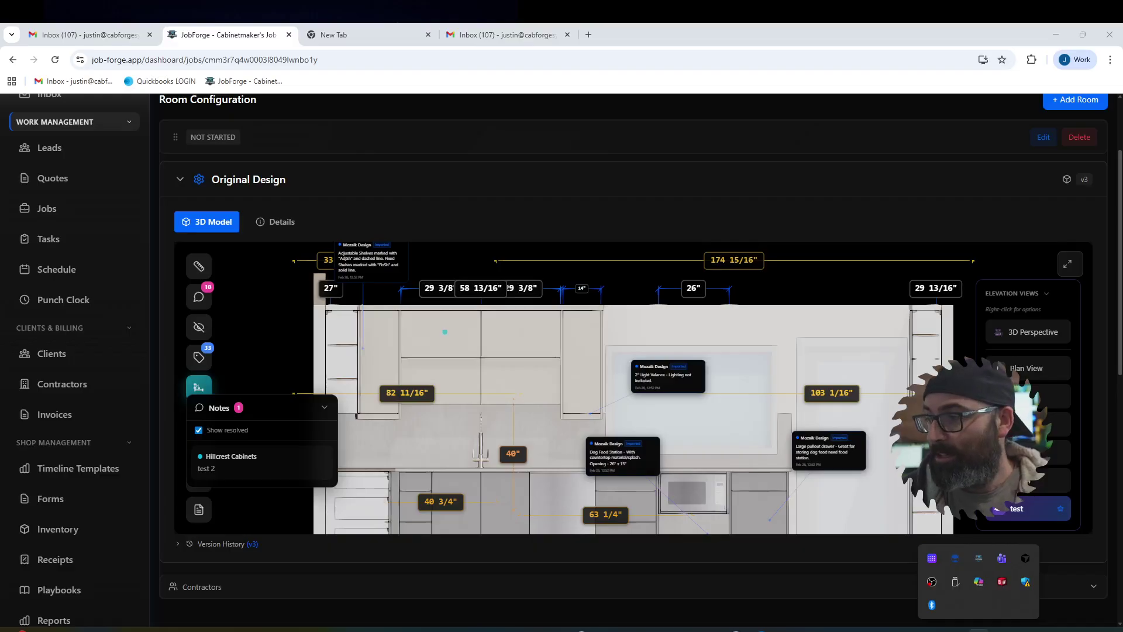
{"action": "right_click", "coordinate": [980, 561]}
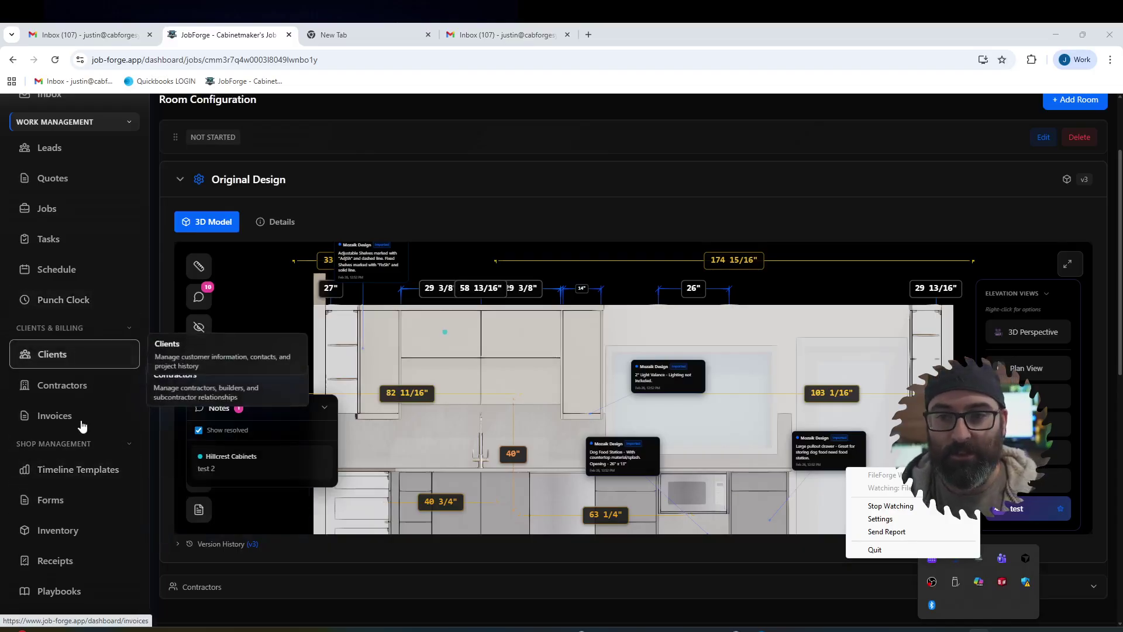
{"action": "scroll", "coordinate": [84, 428], "scroll_direction": "down", "scroll_amount": 2}
{"action": "scroll", "coordinate": [84, 429], "scroll_direction": "down", "scroll_amount": 4}
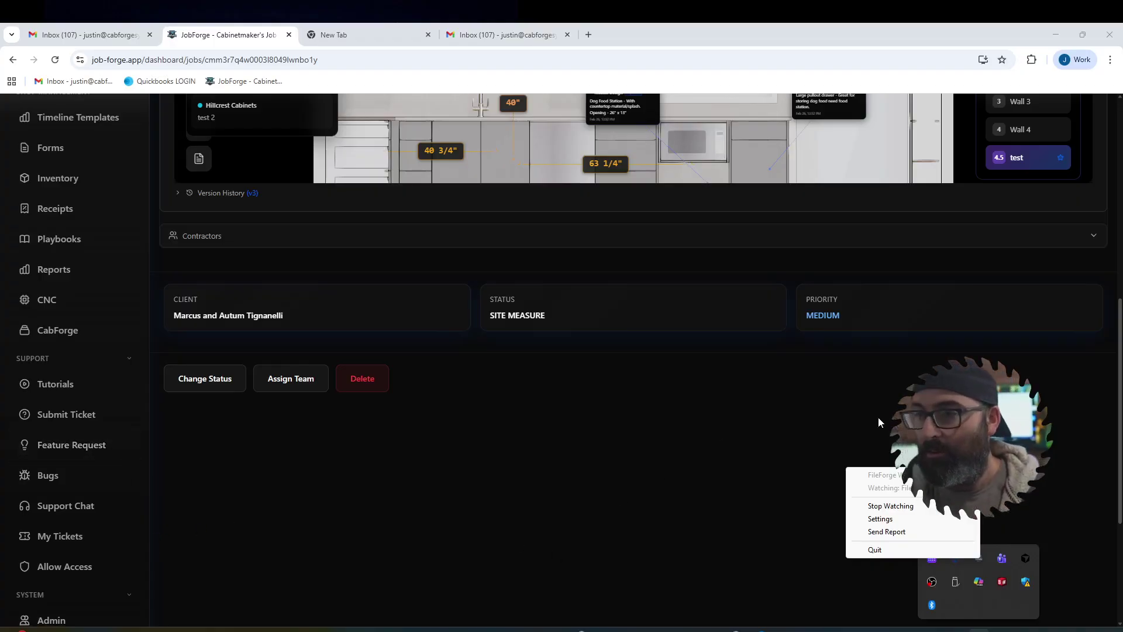
{"action": "scroll", "coordinate": [523, 500], "scroll_direction": "up", "scroll_amount": 5}
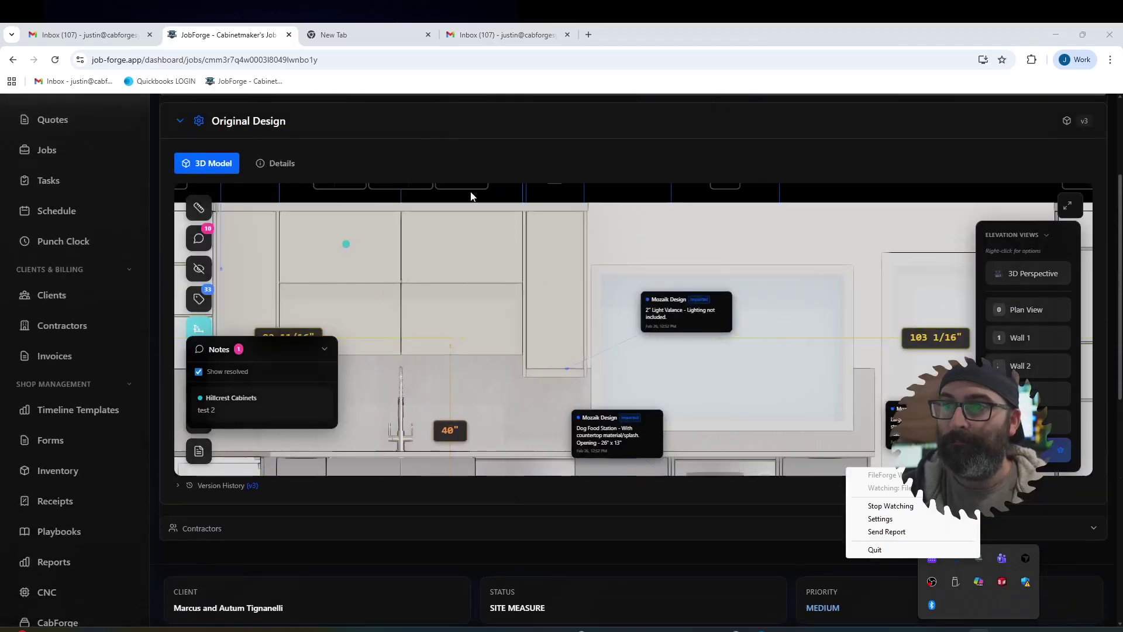
{"action": "left_click", "coordinate": [521, 126]}
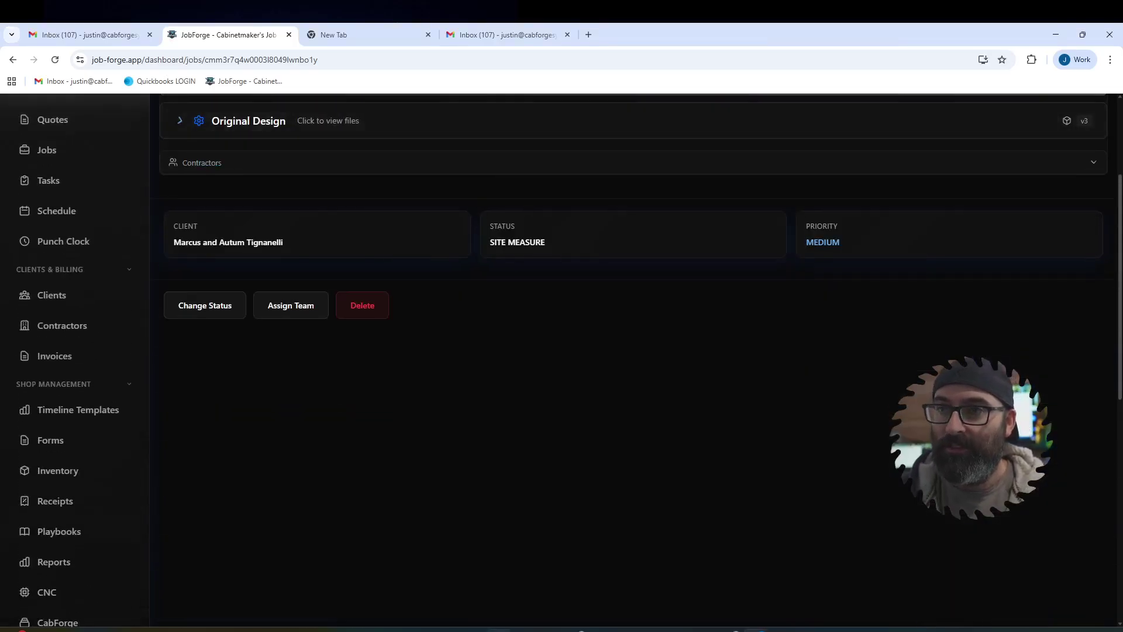